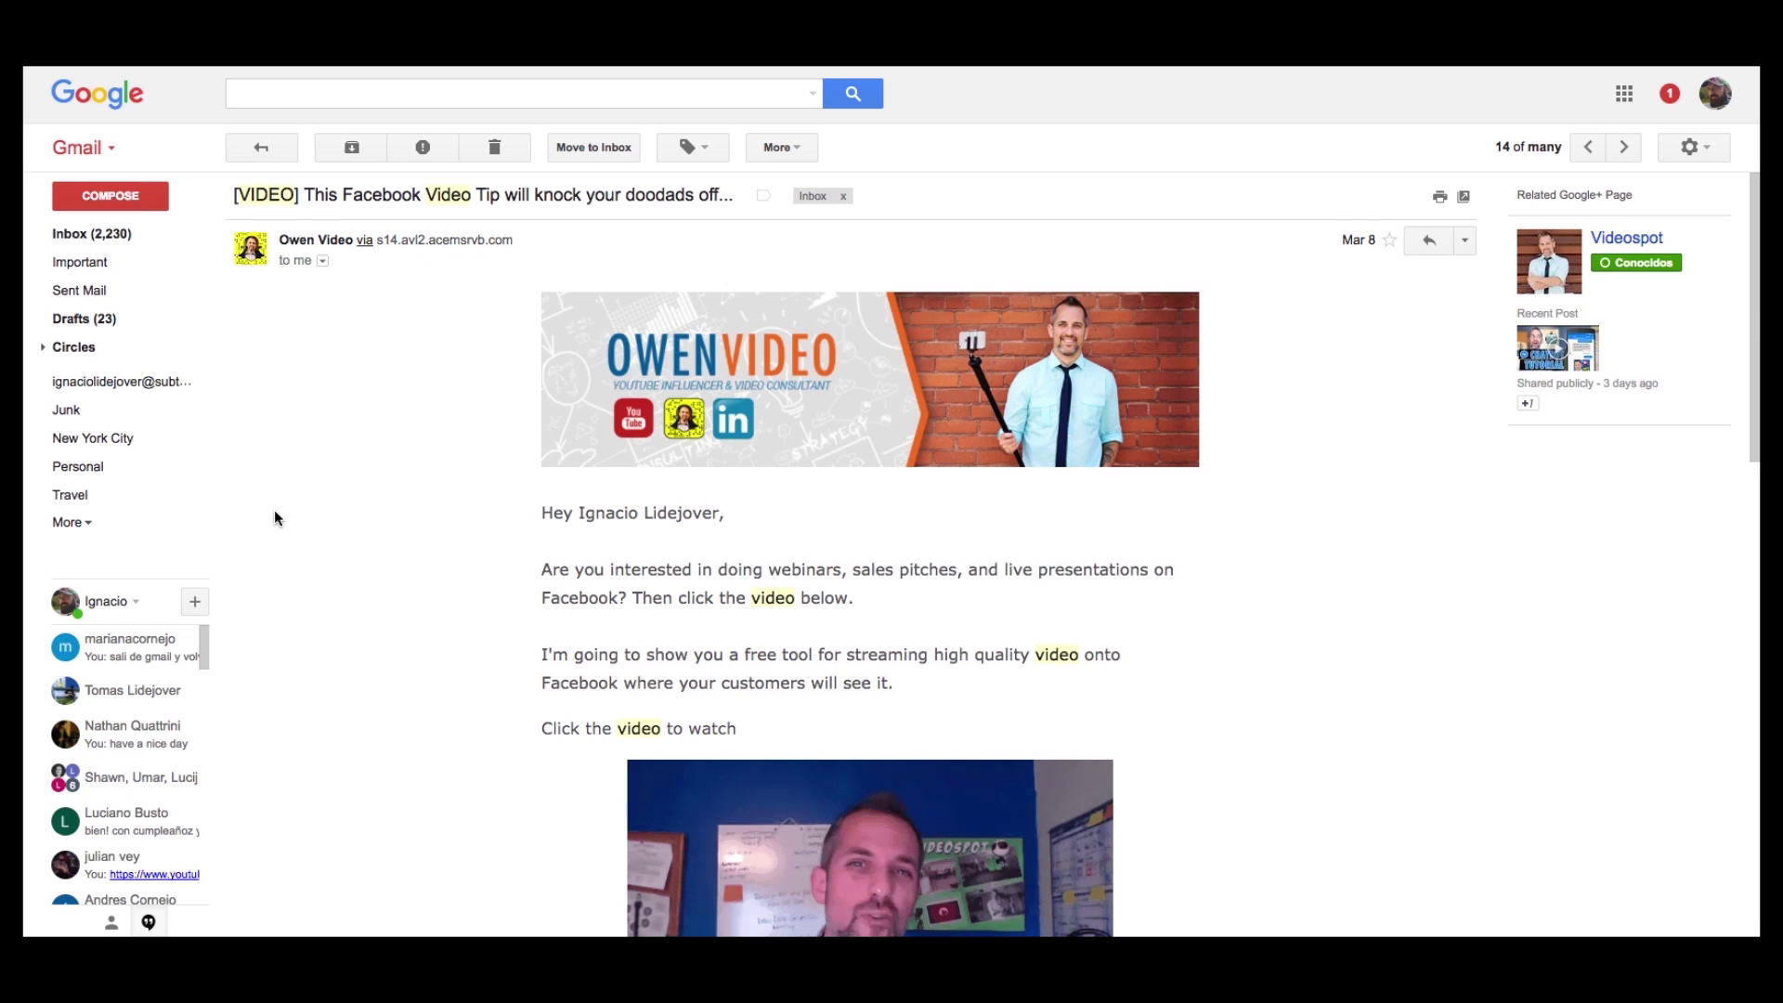
# Look through the Owen Video promotional email, from its banner to the animated video image and the text below it
pyautogui.scroll(-2, 275, 518)
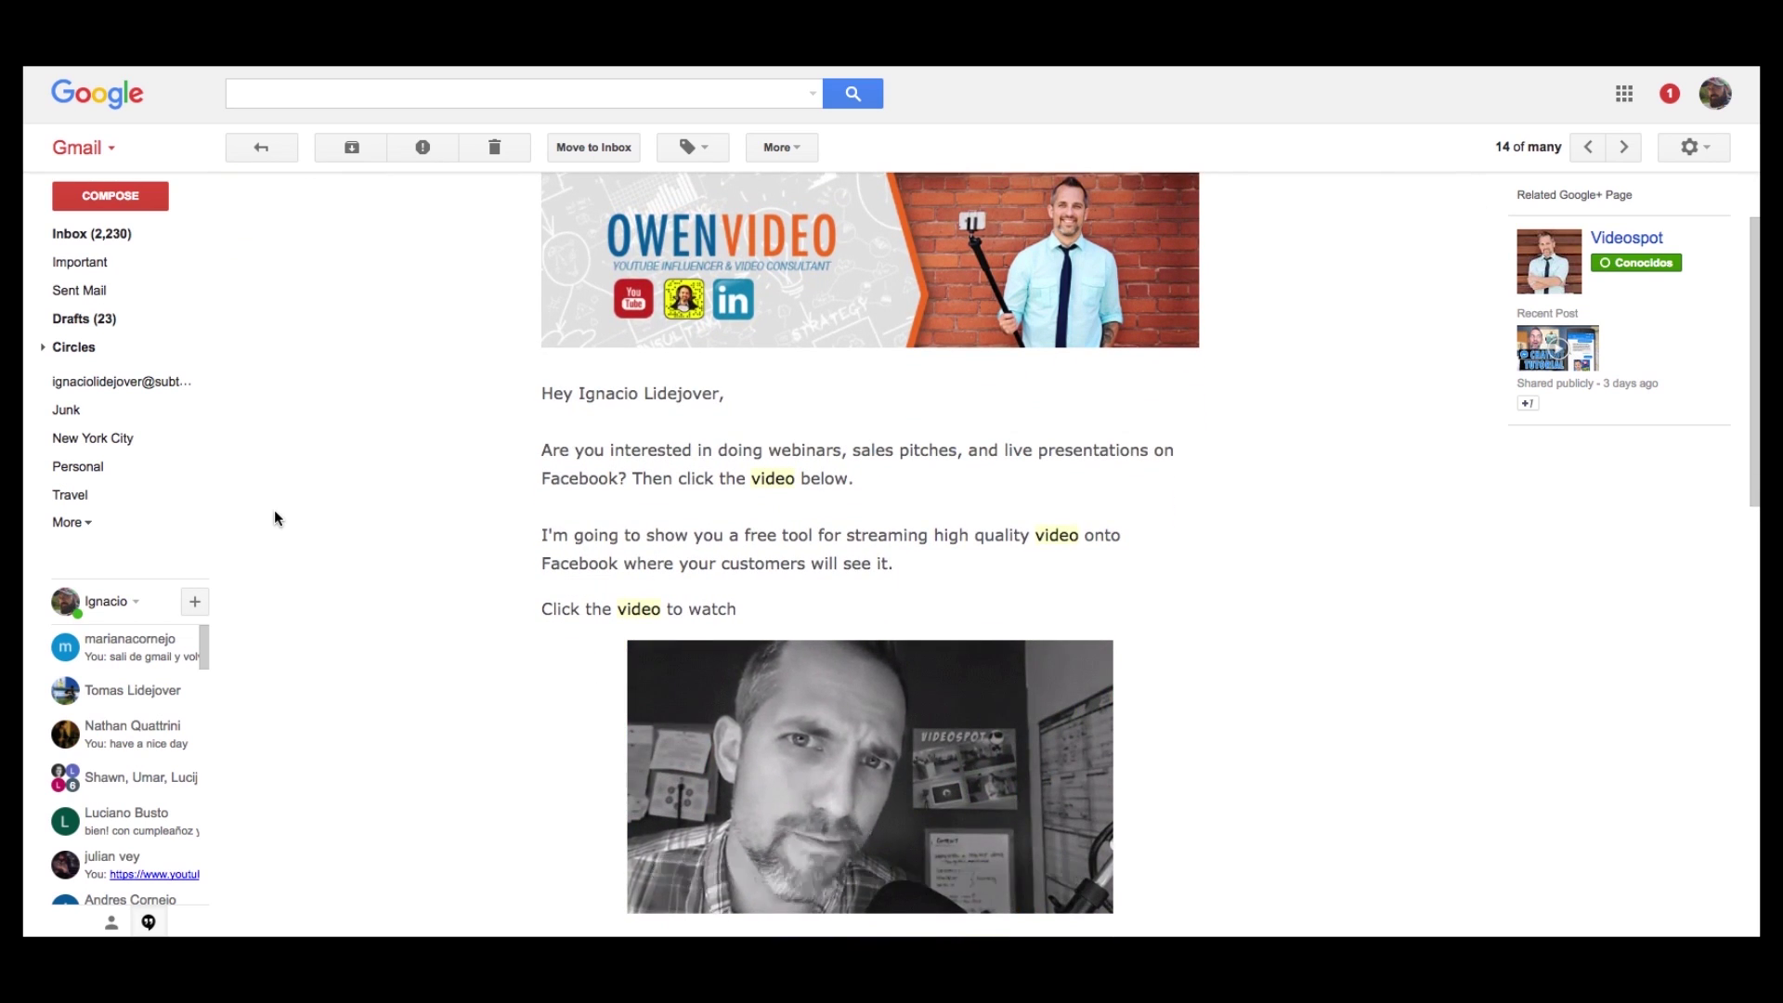
pyautogui.scroll(-3, 275, 513)
pyautogui.scroll(-3, 275, 510)
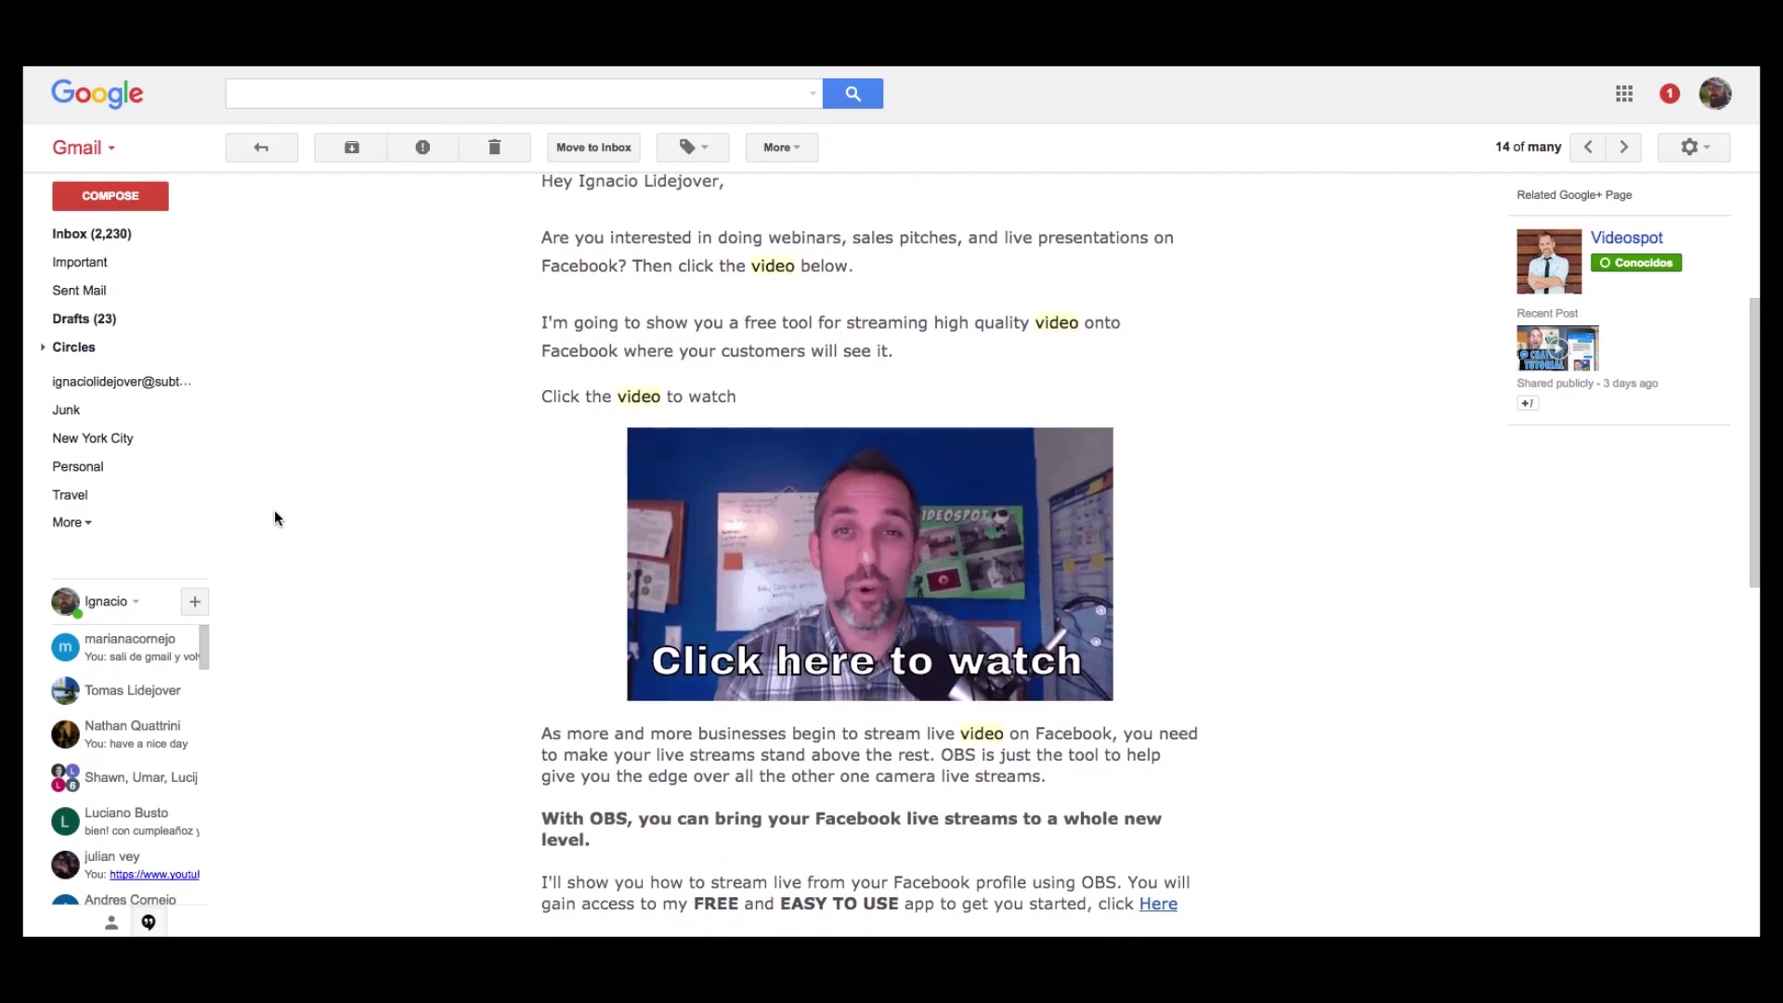
pyautogui.scroll(-3, 275, 518)
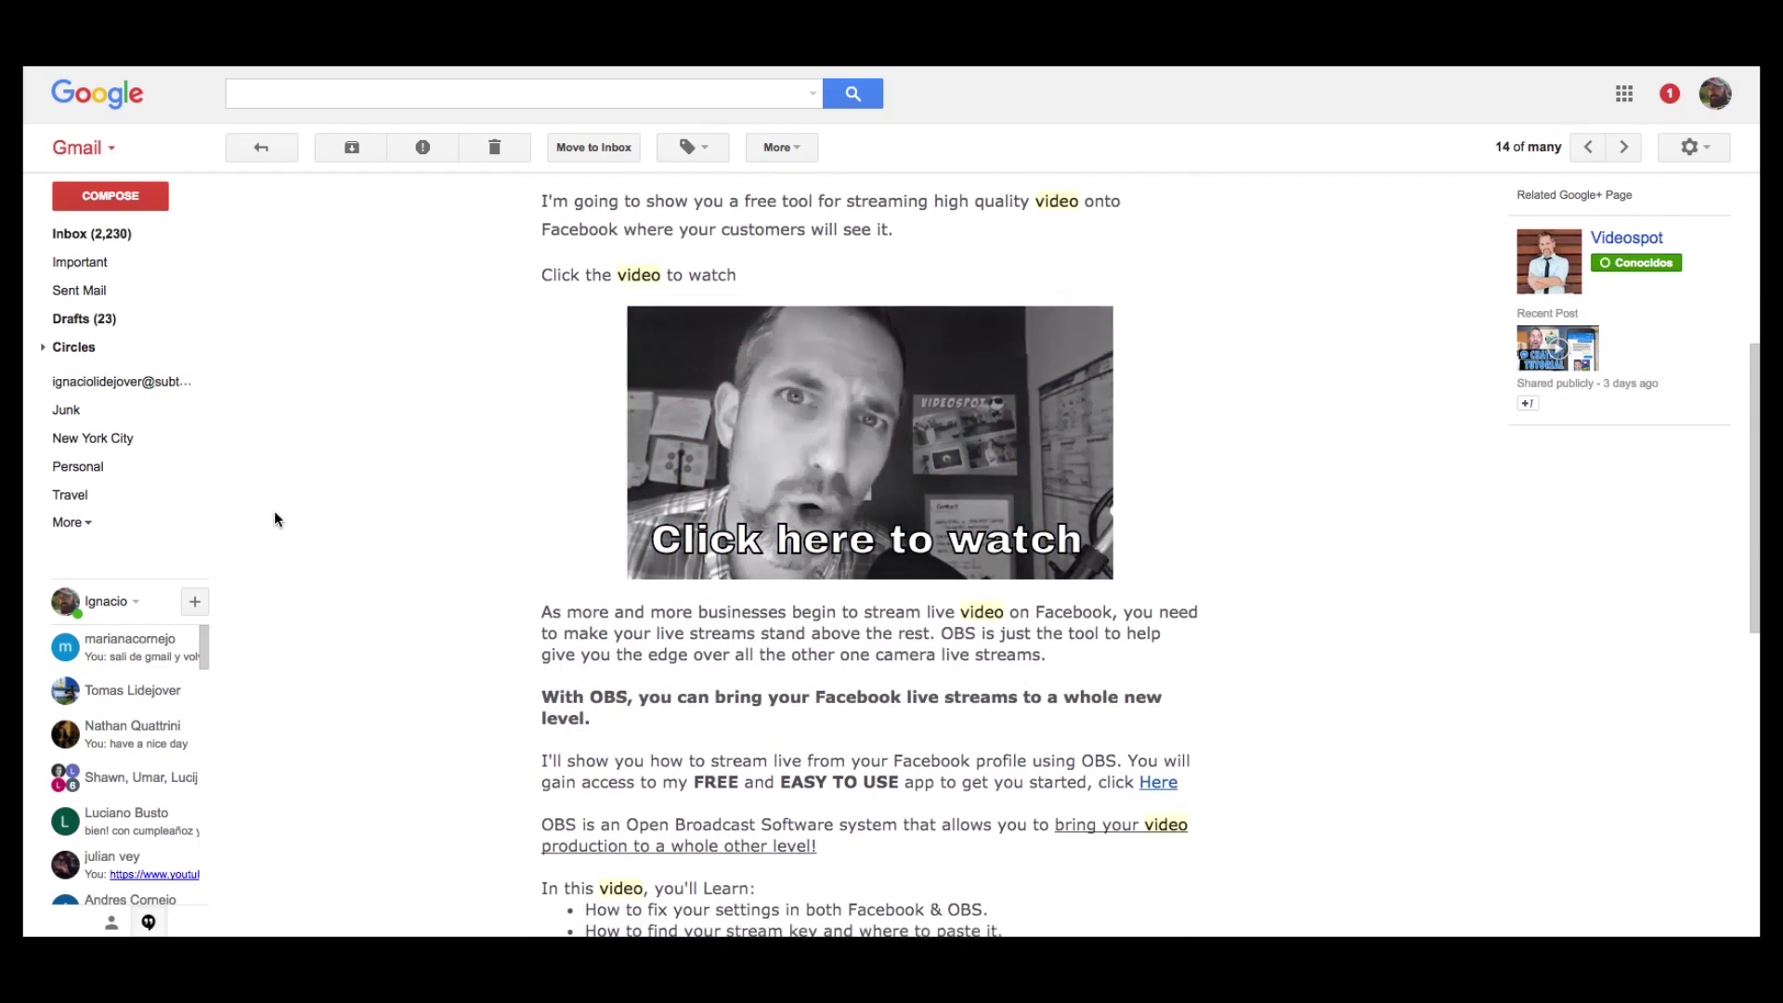
pyautogui.click(872, 420)
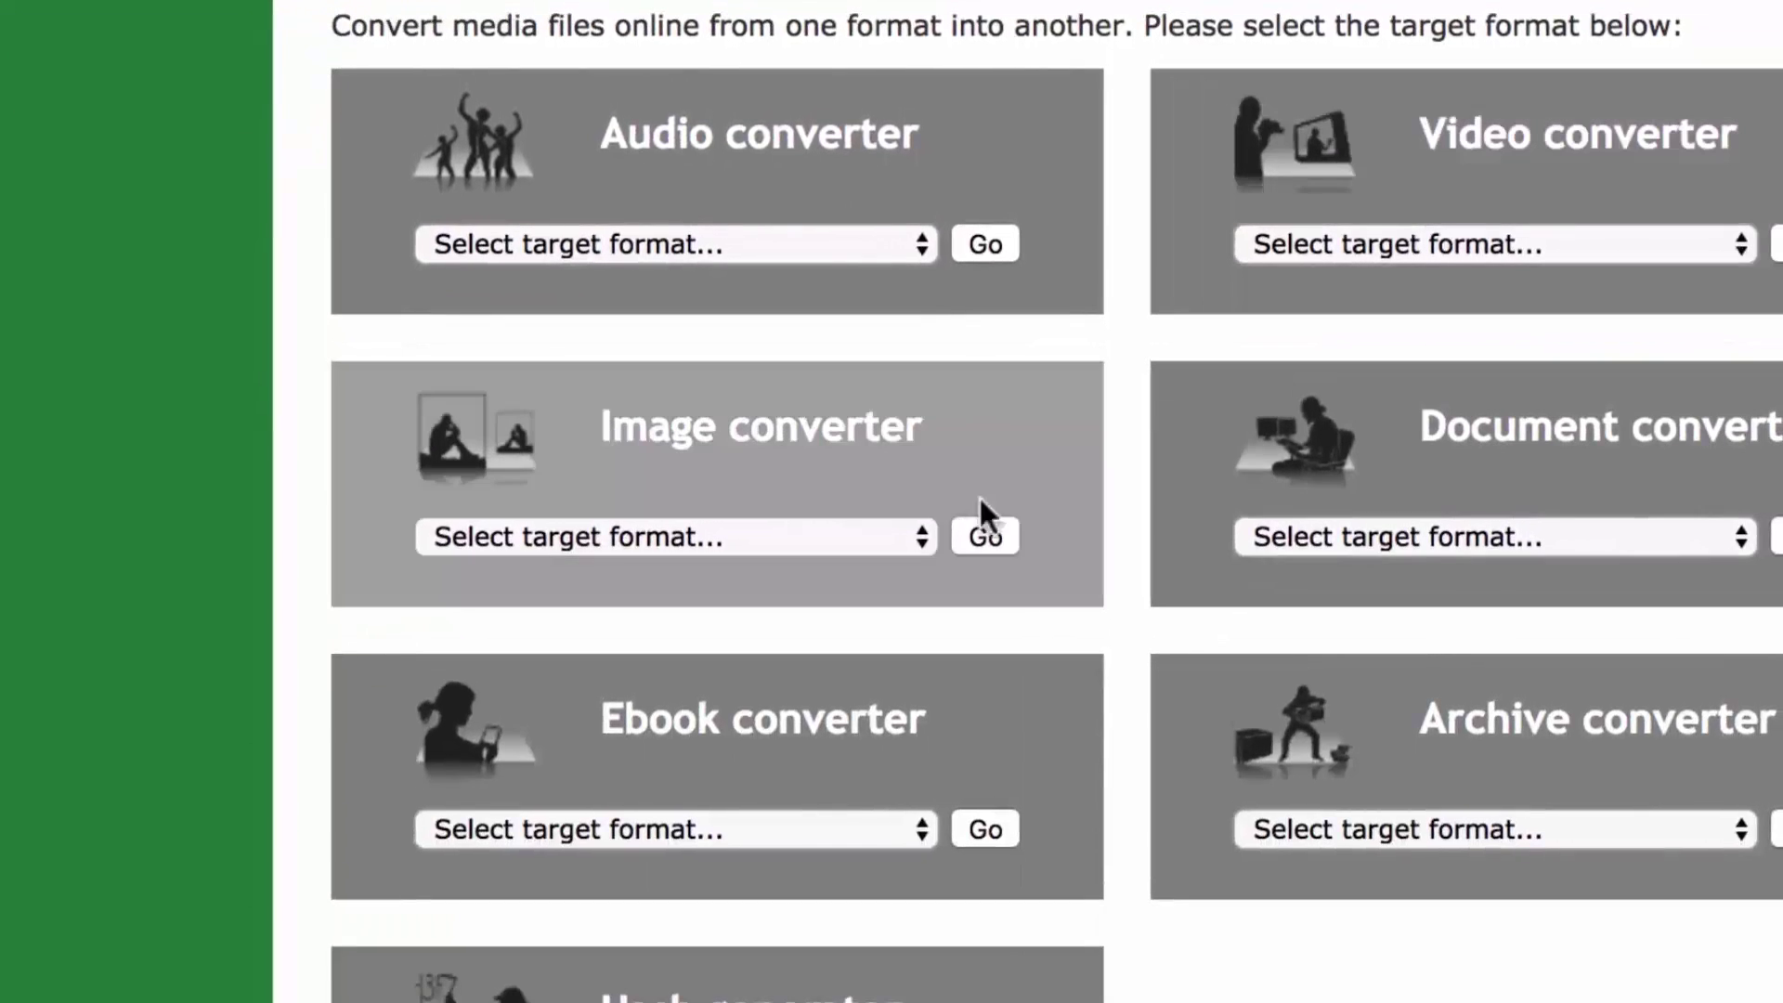
# Open the target format choices of the online Image converter
pyautogui.click(912, 531)
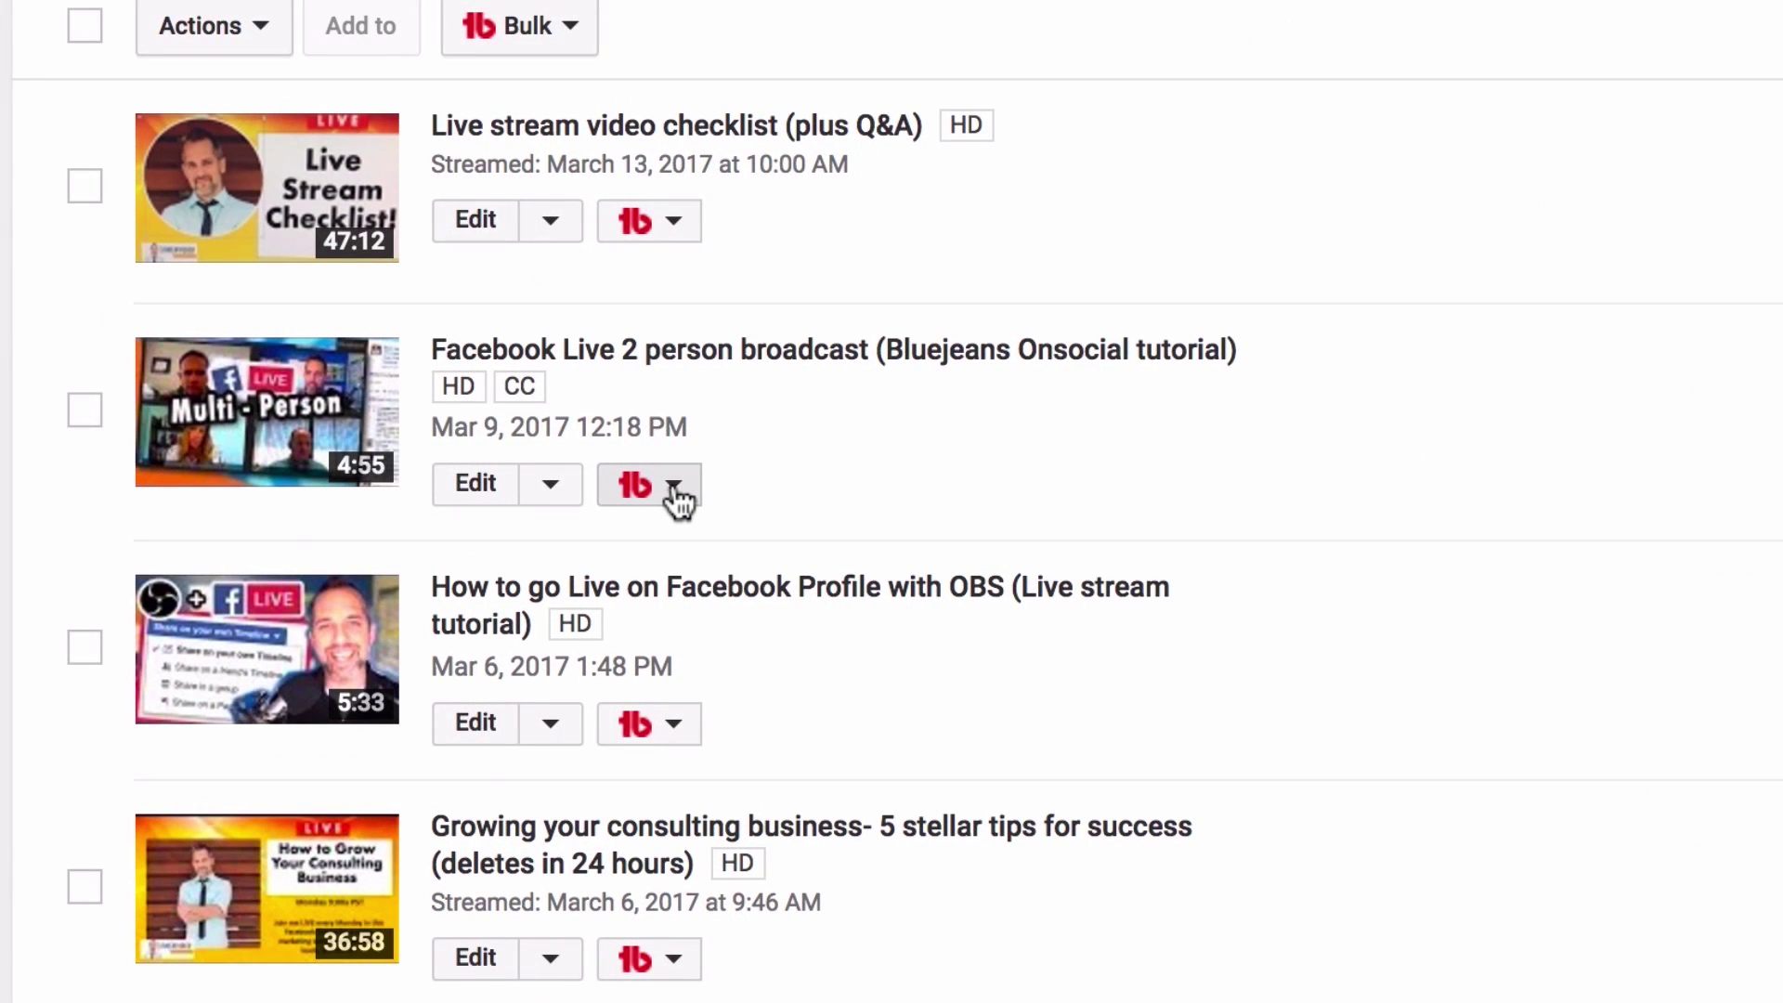
# Open the Animated GIF Generator for the Facebook Live 2 person broadcast video and set the clip from 43.82 to 52.52 seconds
pyautogui.click(674, 491)
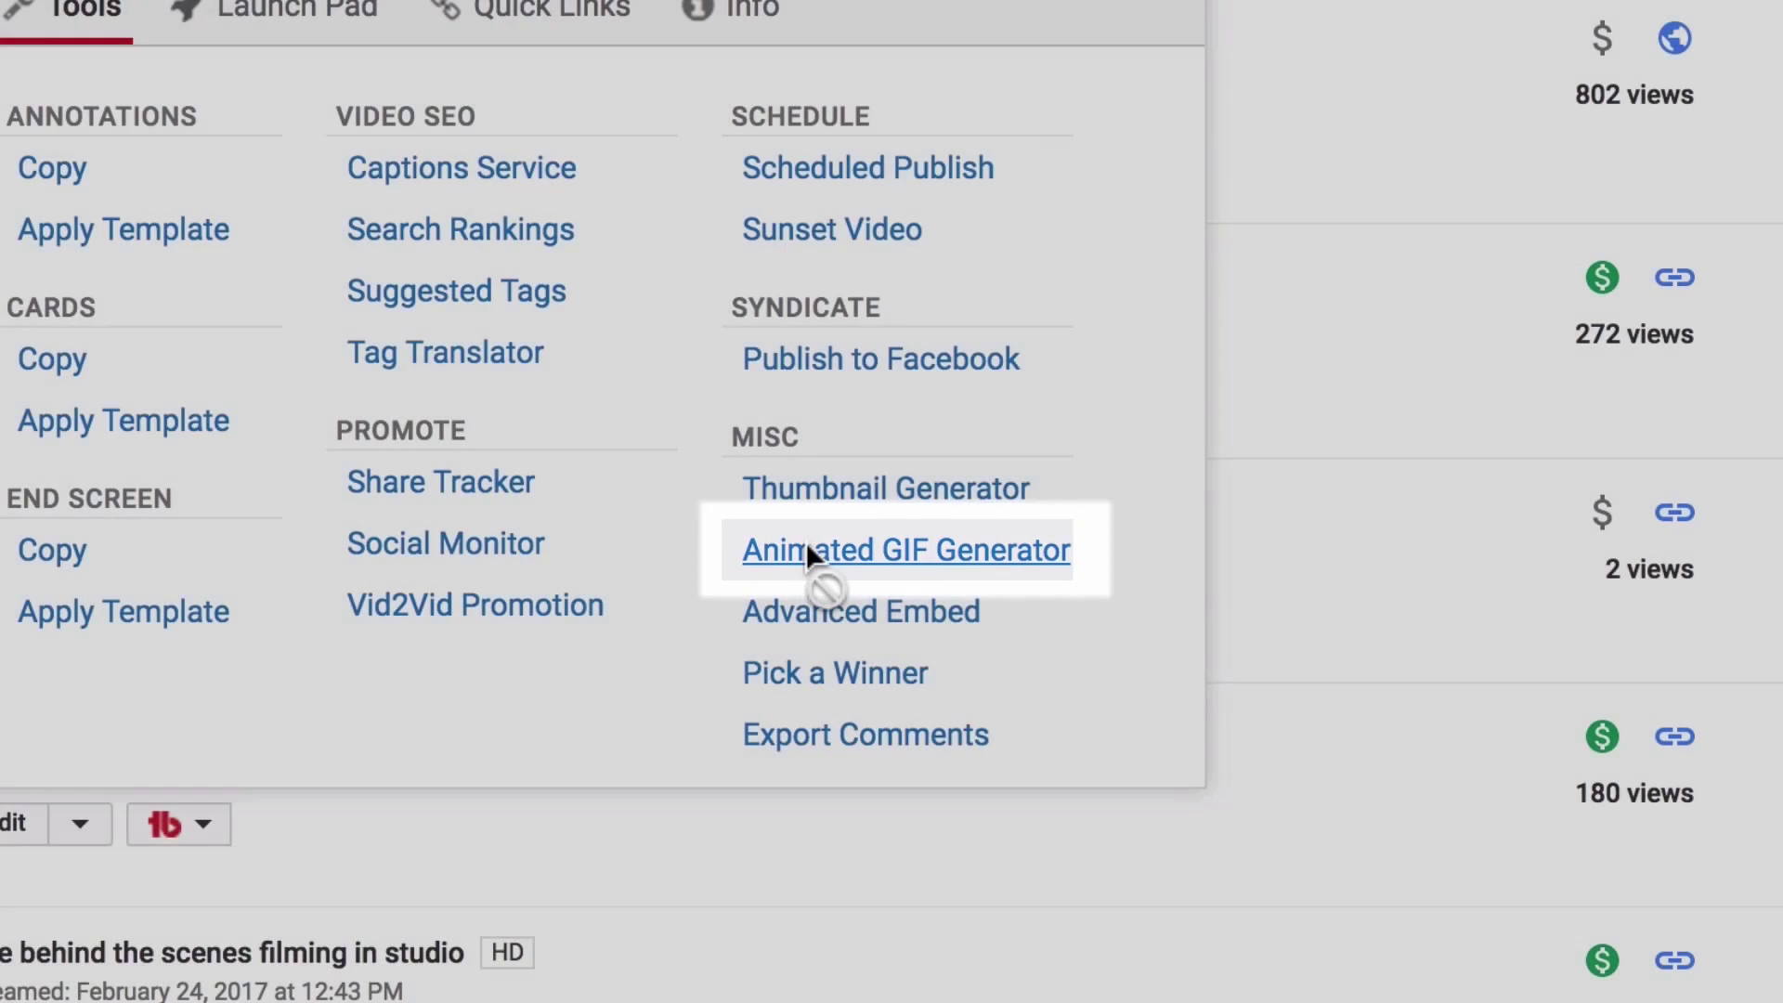
pyautogui.click(809, 555)
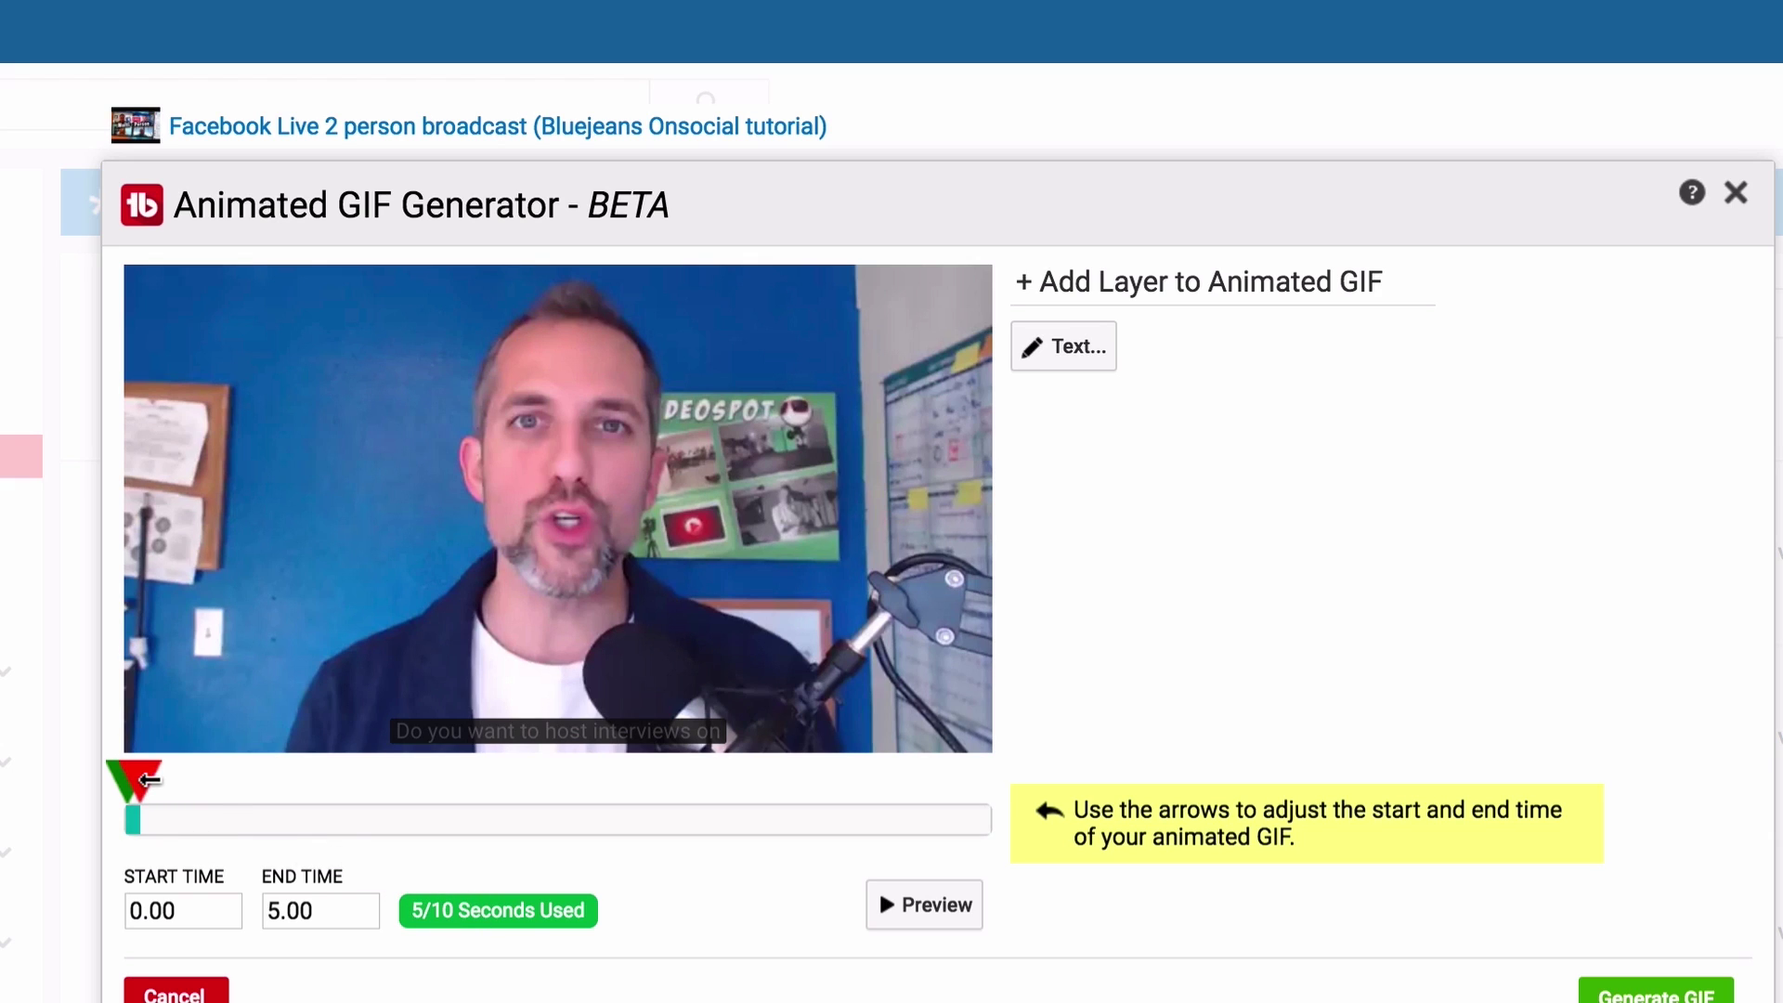
pyautogui.moveTo(144, 778)
pyautogui.mouseDown()
pyautogui.moveTo(548, 832)
pyautogui.moveTo(539, 785)
pyautogui.moveTo(771, 820)
pyautogui.mouseUp()
pyautogui.moveTo(127, 778)
pyautogui.mouseDown()
pyautogui.moveTo(333, 797)
pyautogui.moveTo(249, 790)
pyautogui.mouseUp()
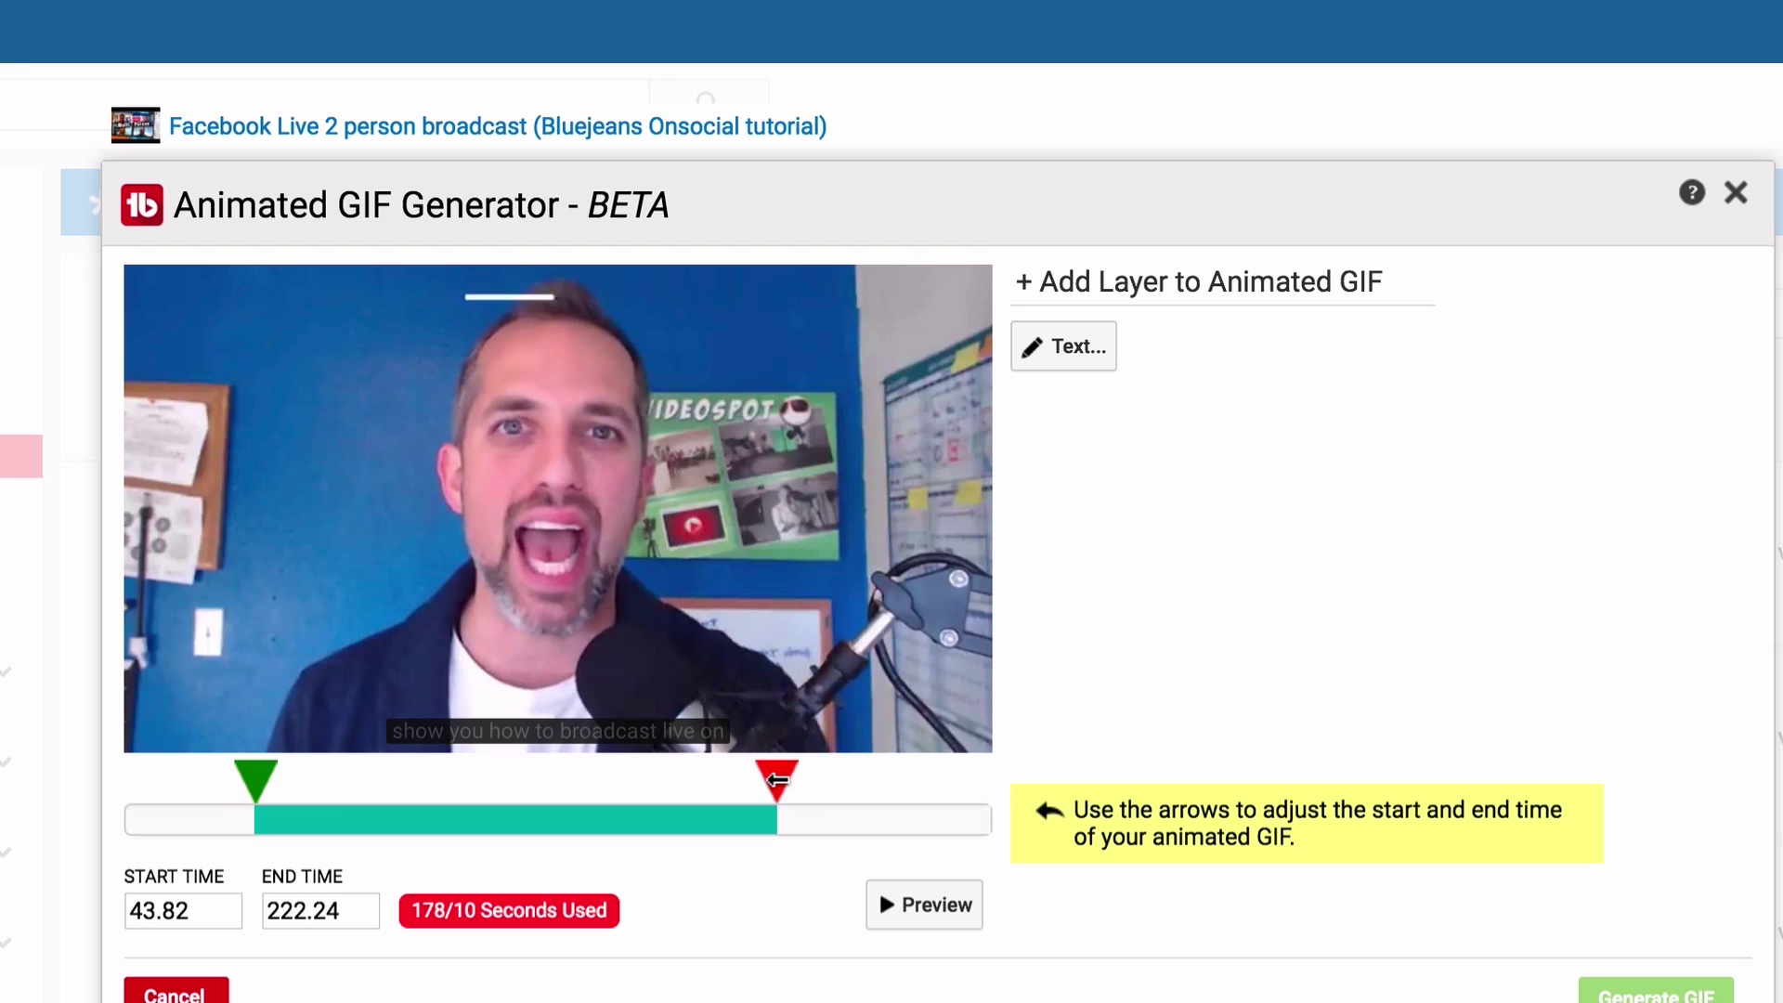
pyautogui.moveTo(771, 780); pyautogui.dragTo(281, 799)
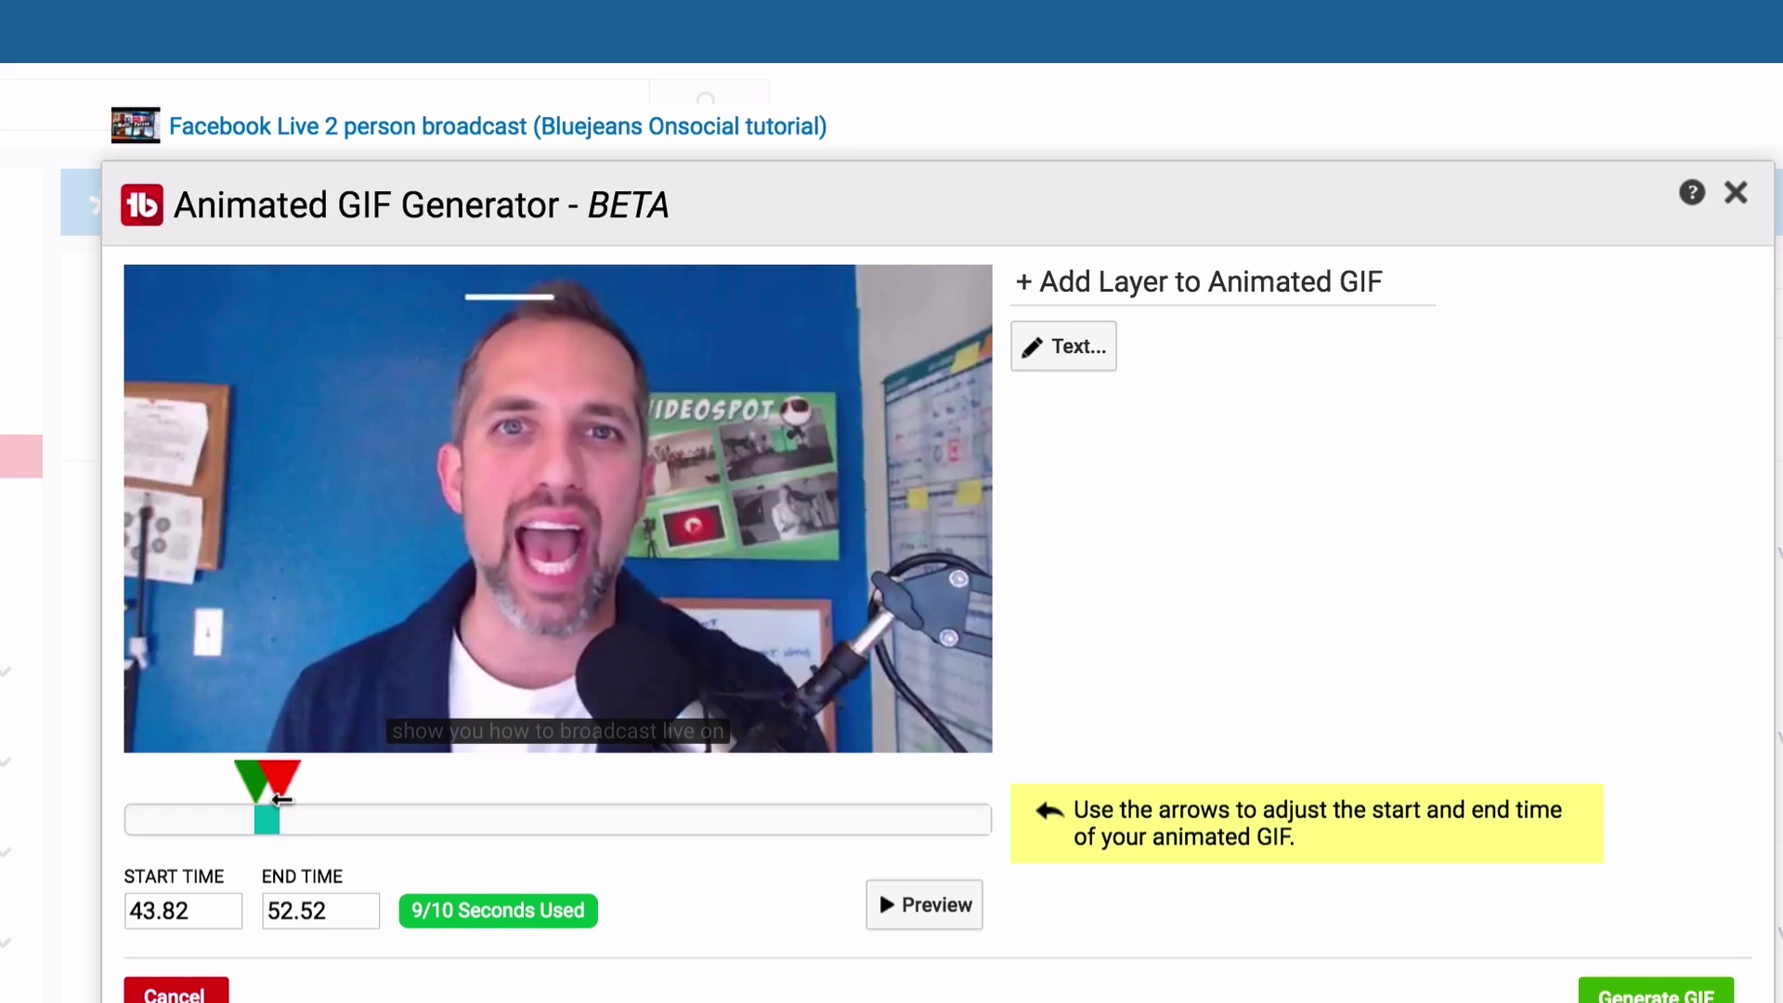
# Preview the chosen clip, stop the playback, and generate the animated GIF from it
pyautogui.click(926, 914)
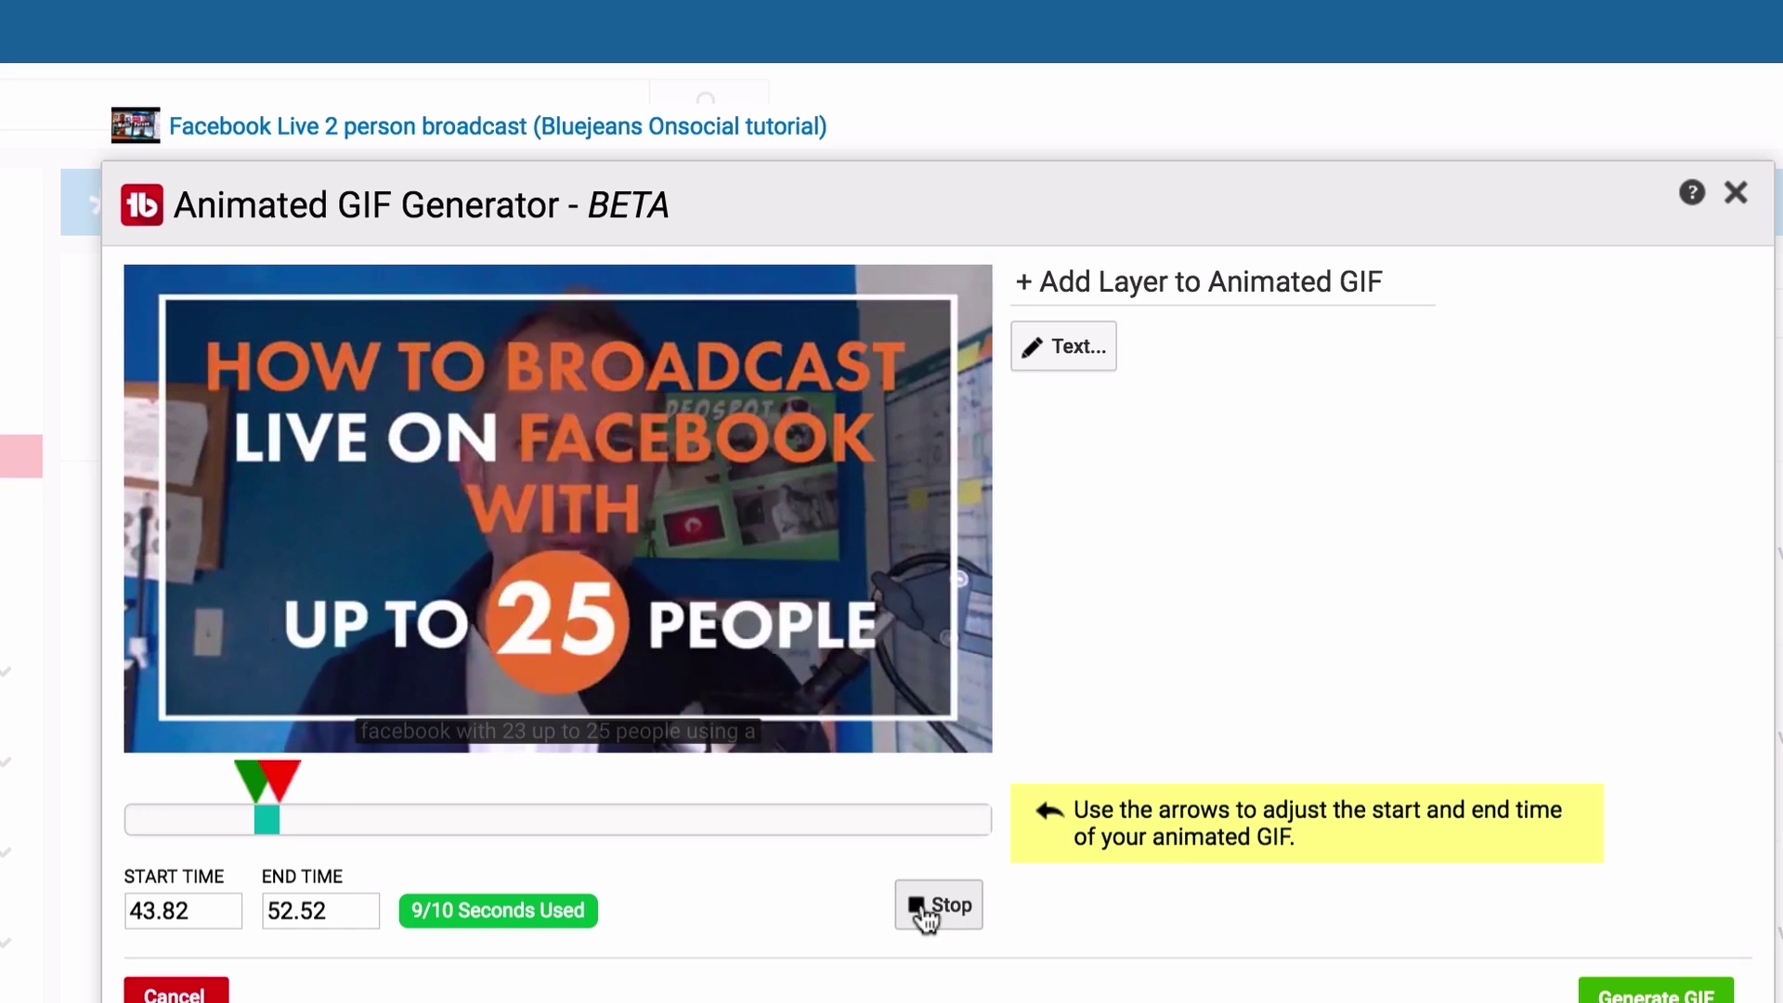
pyautogui.click(926, 915)
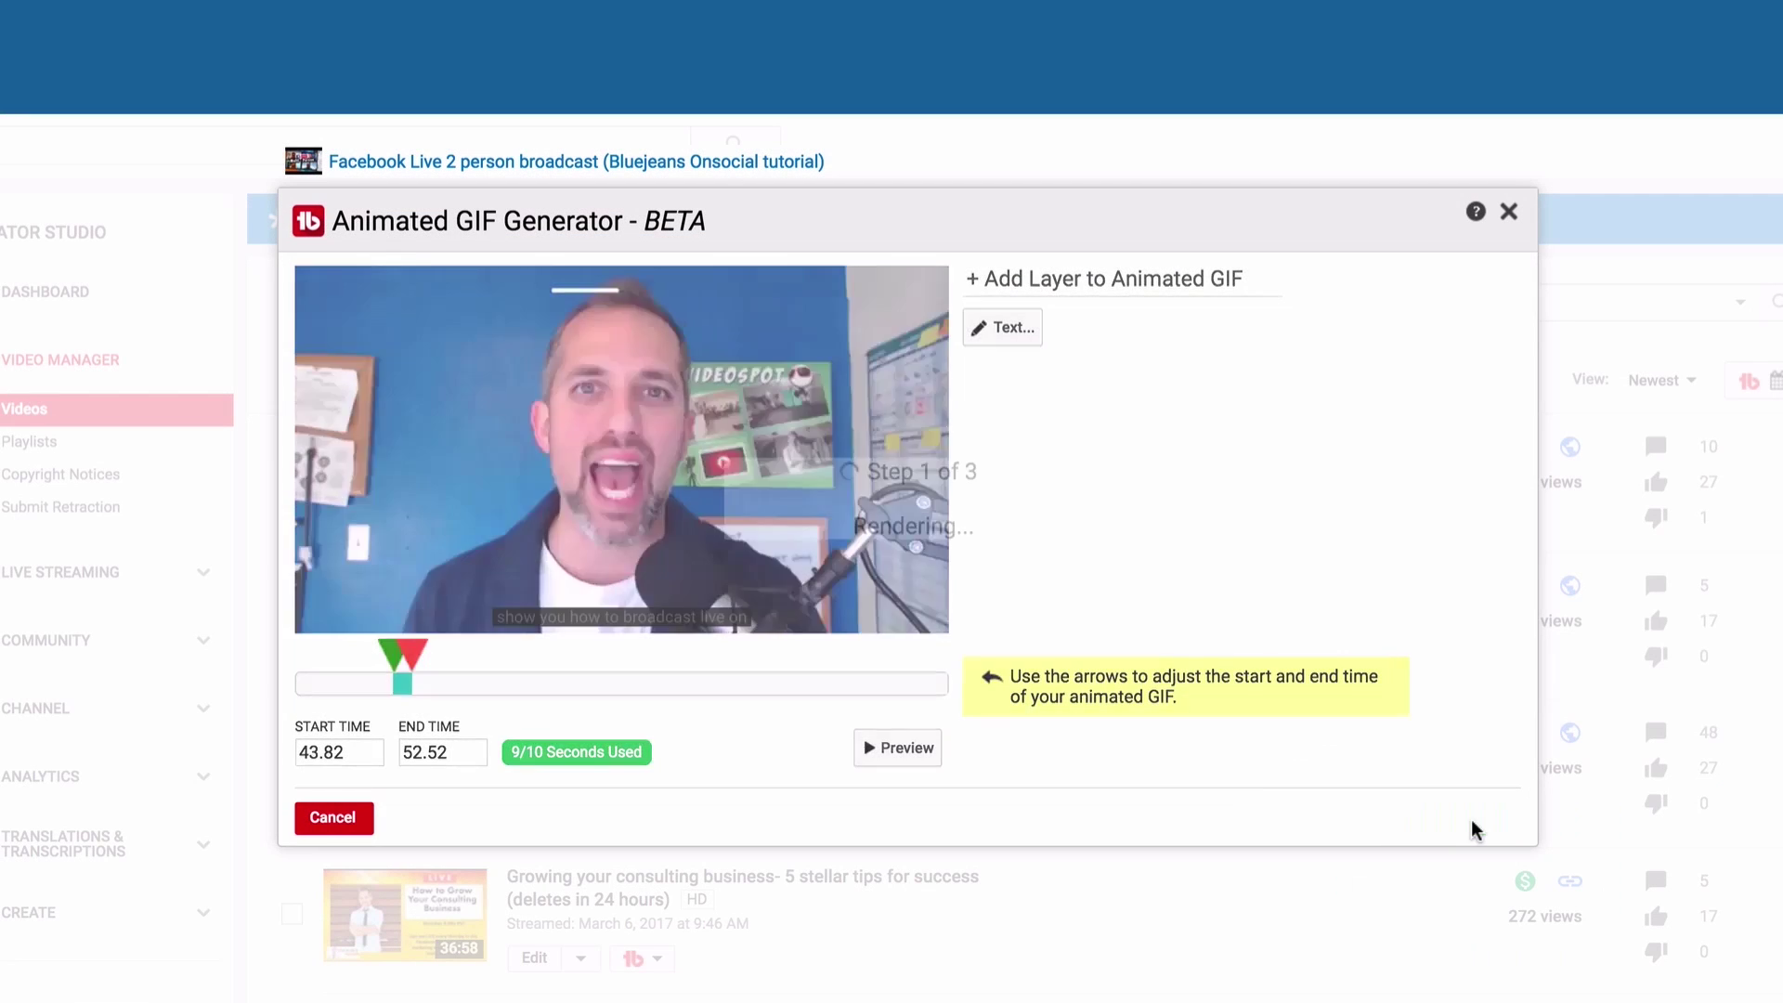
pyautogui.click(1473, 824)
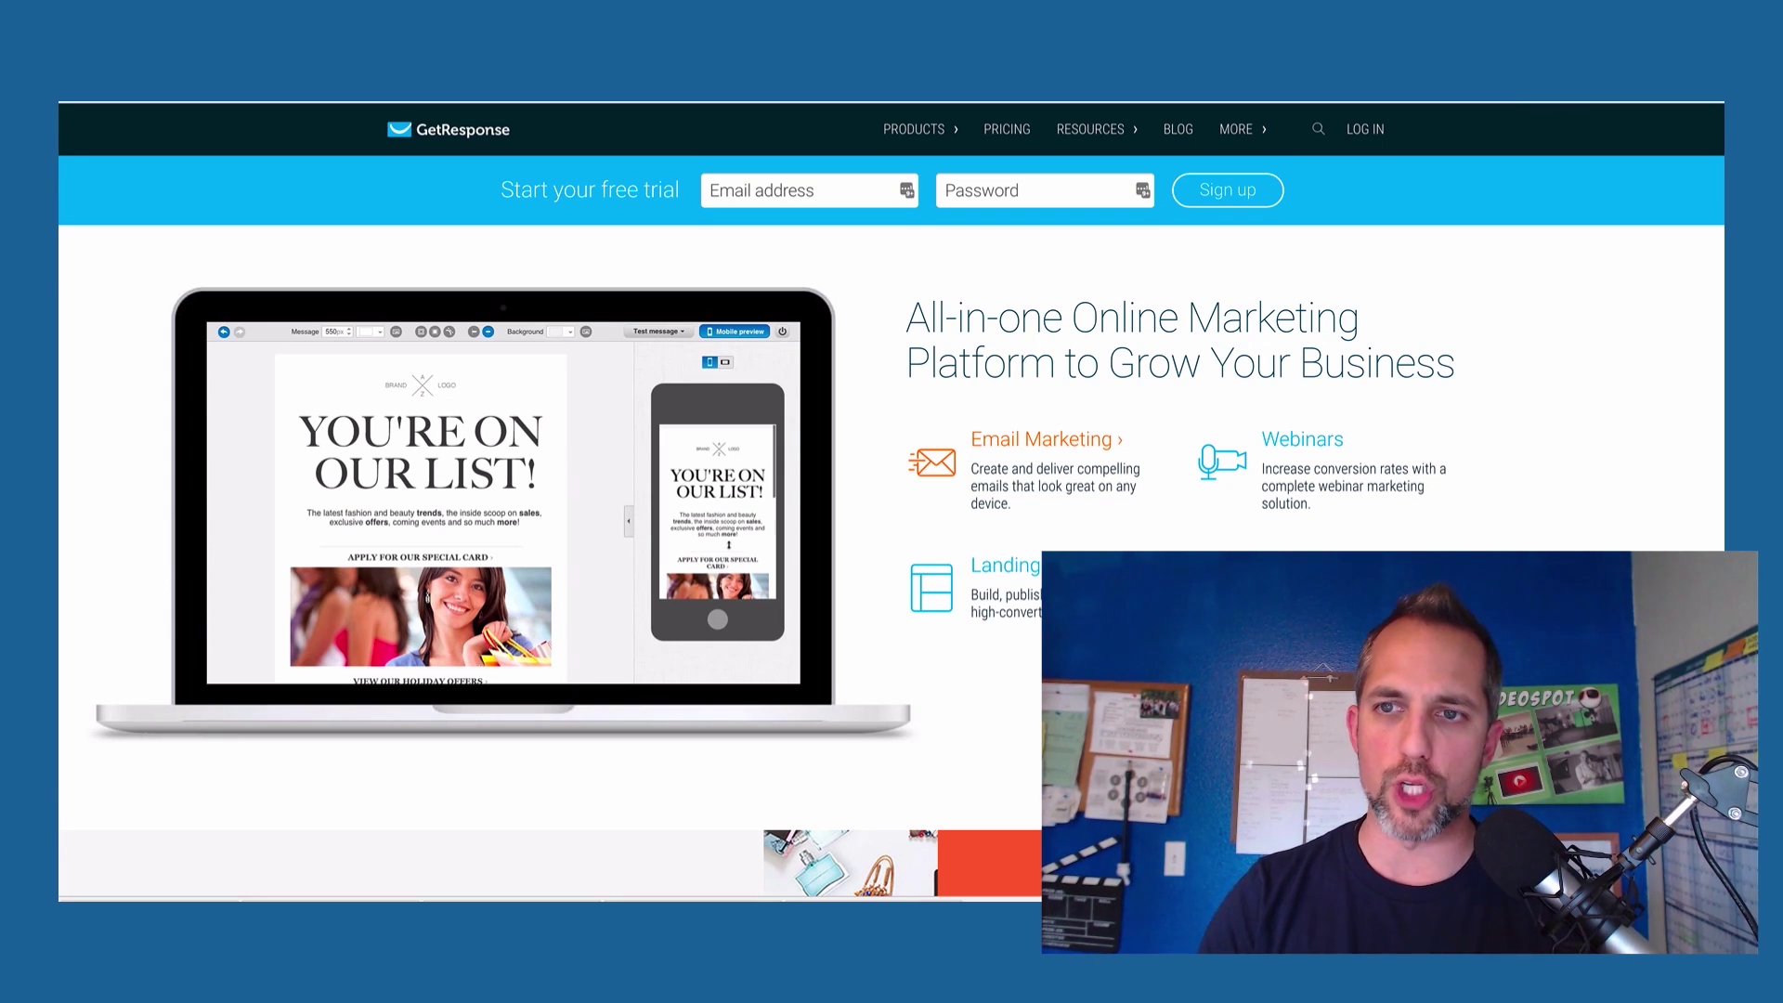
# Log in to GetResponse and start a new newsletter with the Drag-and-Drop Email Editor
pyautogui.click(1373, 136)
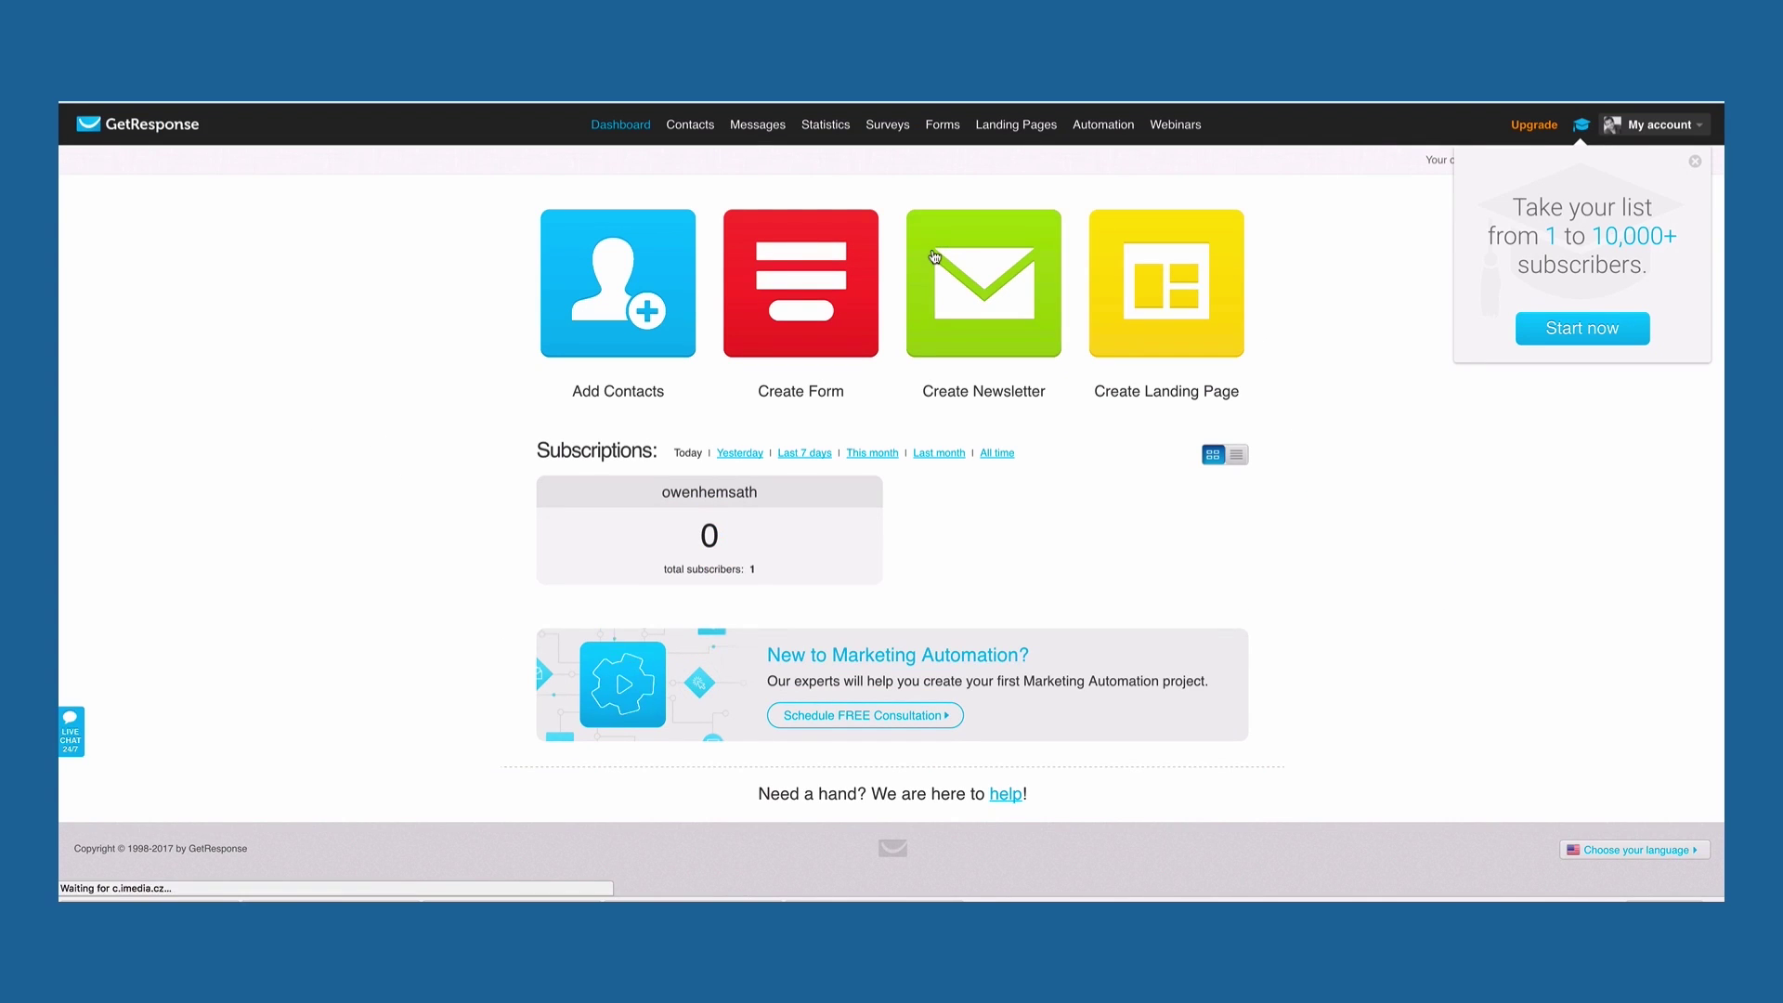
pyautogui.moveTo(802, 132)
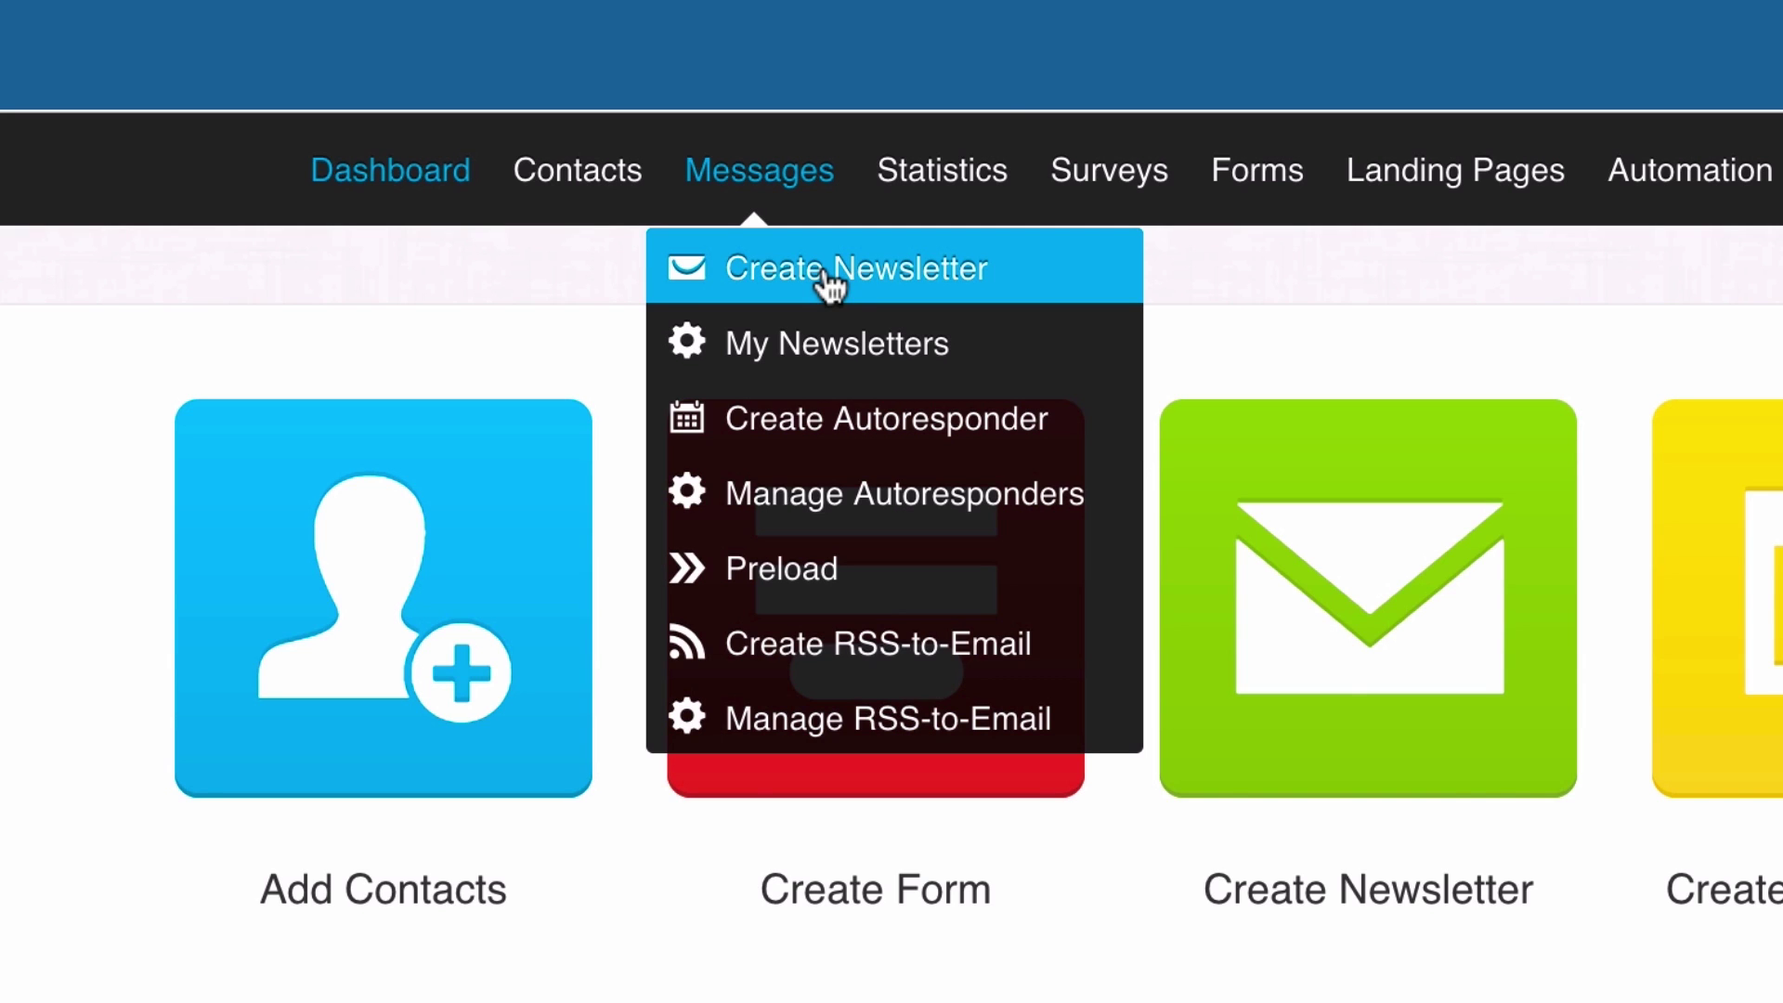
pyautogui.click(826, 281)
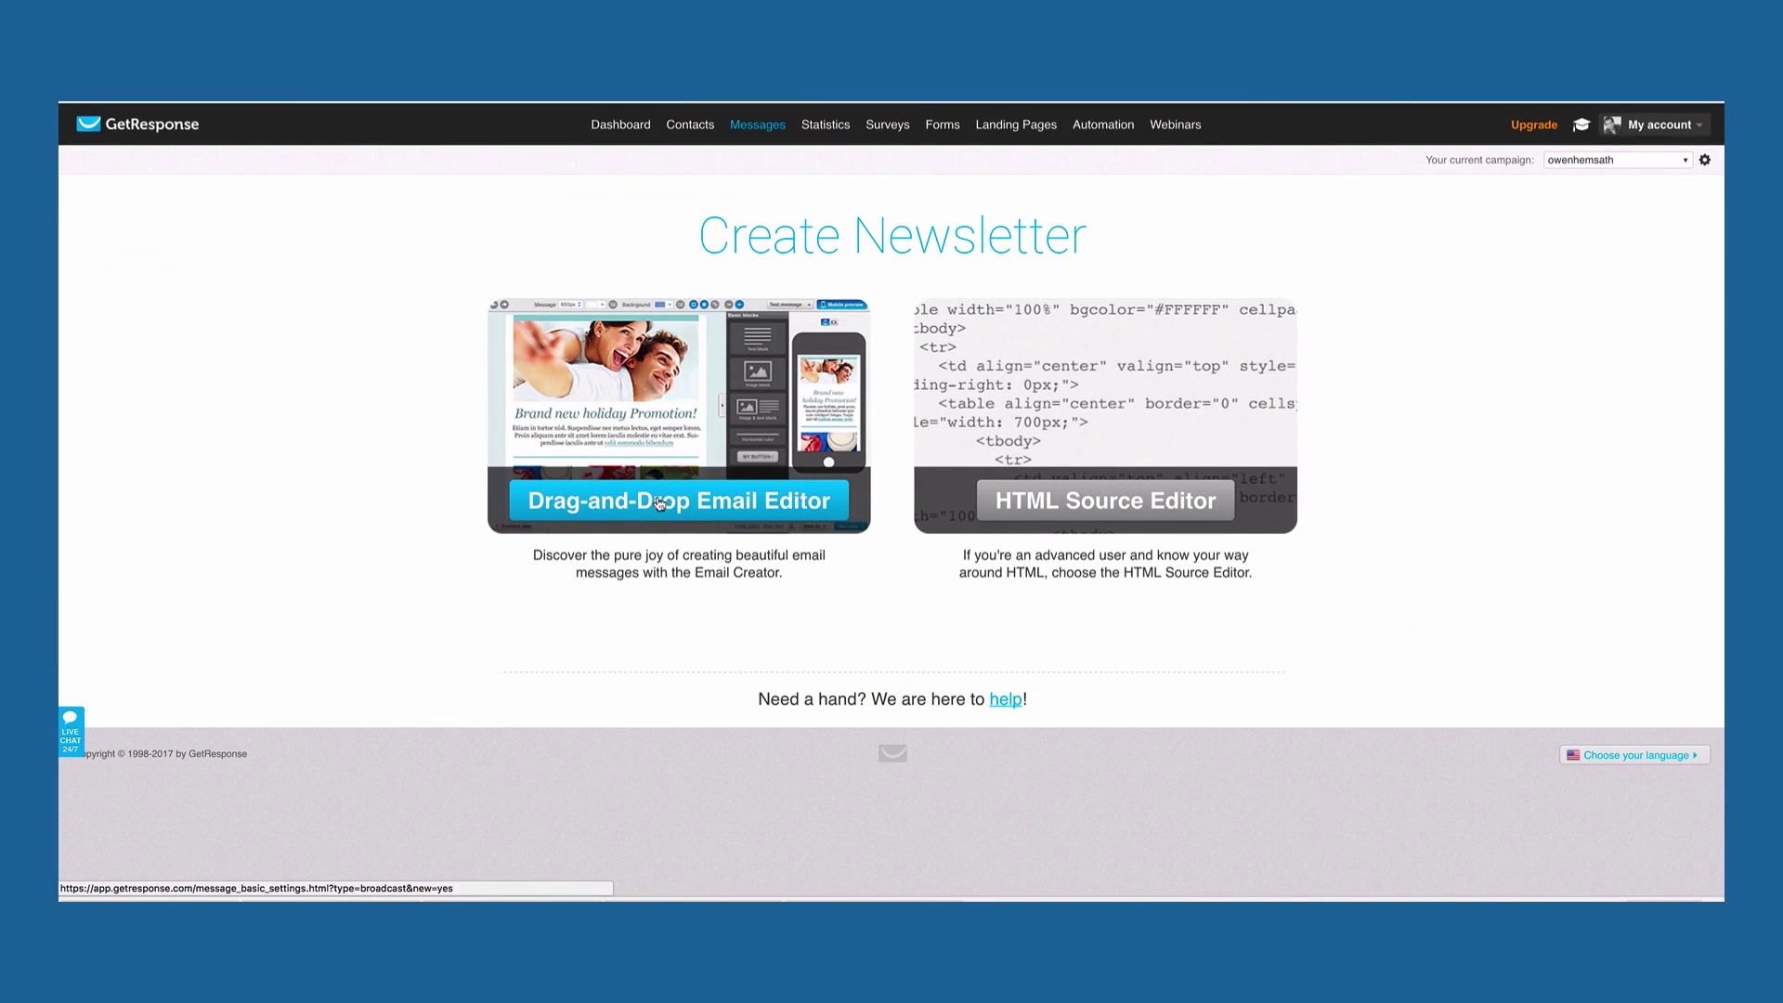
pyautogui.click(660, 504)
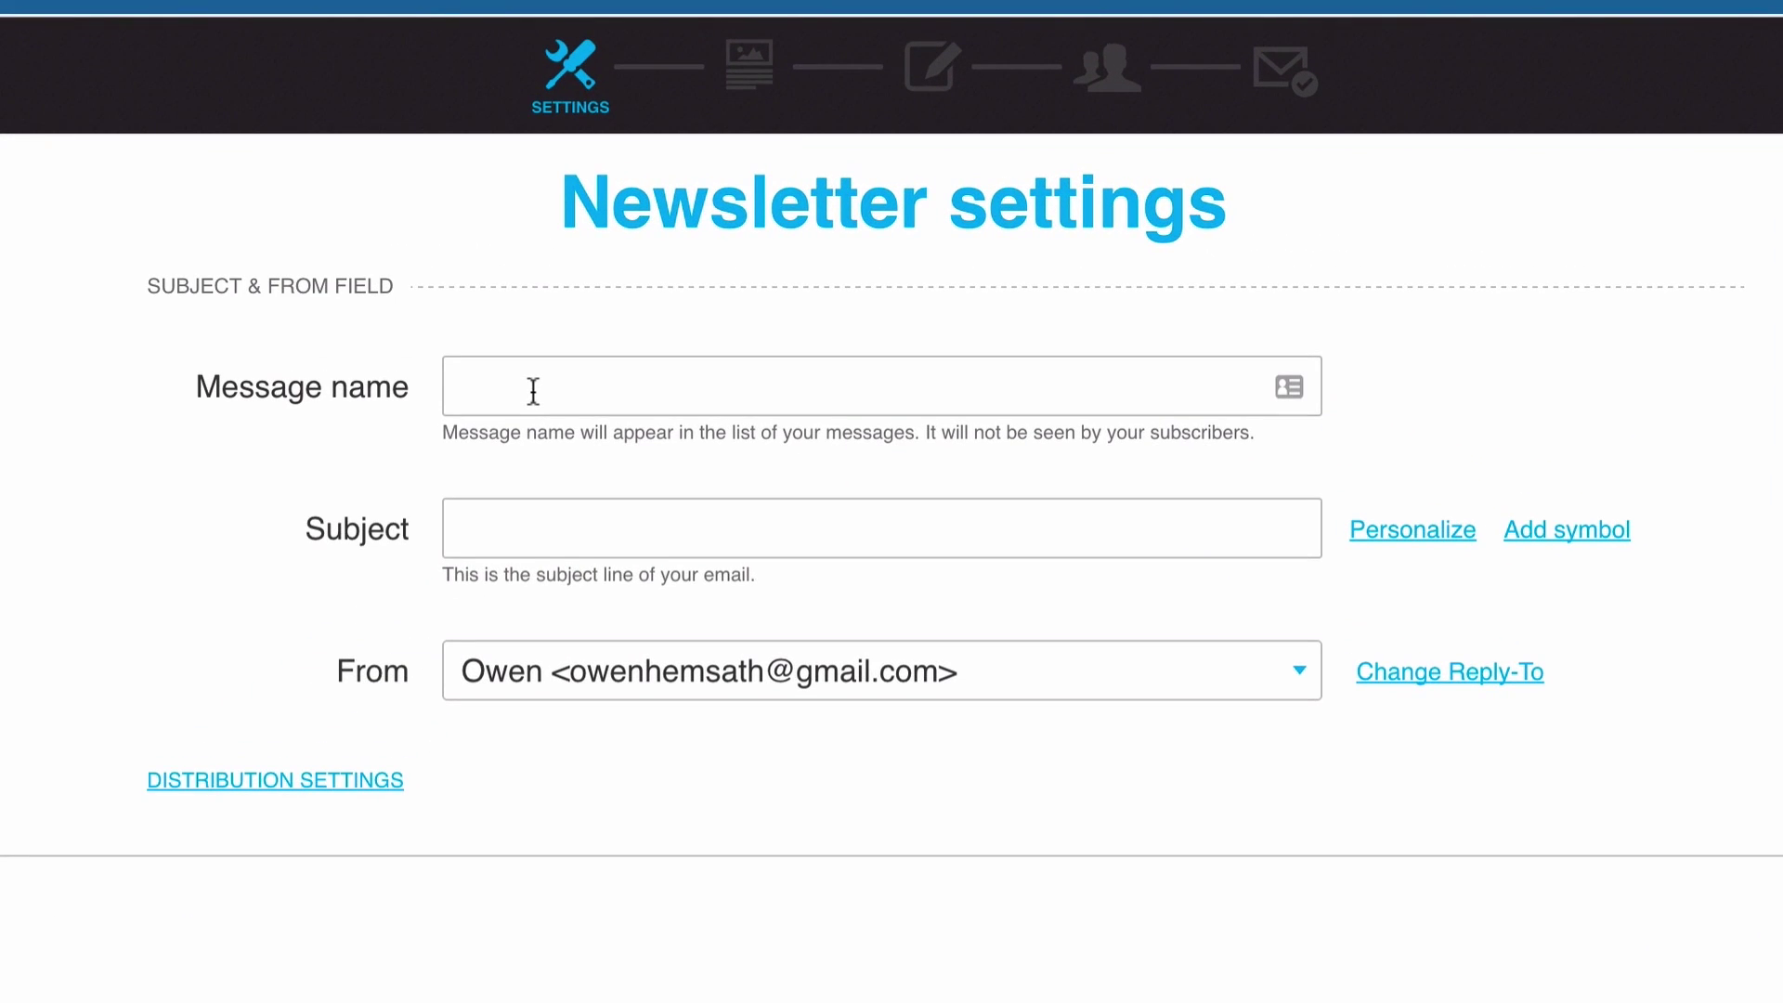
# Name the message "Gif Email Test", set its subject to "They almost made it illegal...", and continue to template selection
pyautogui.click(533, 390)
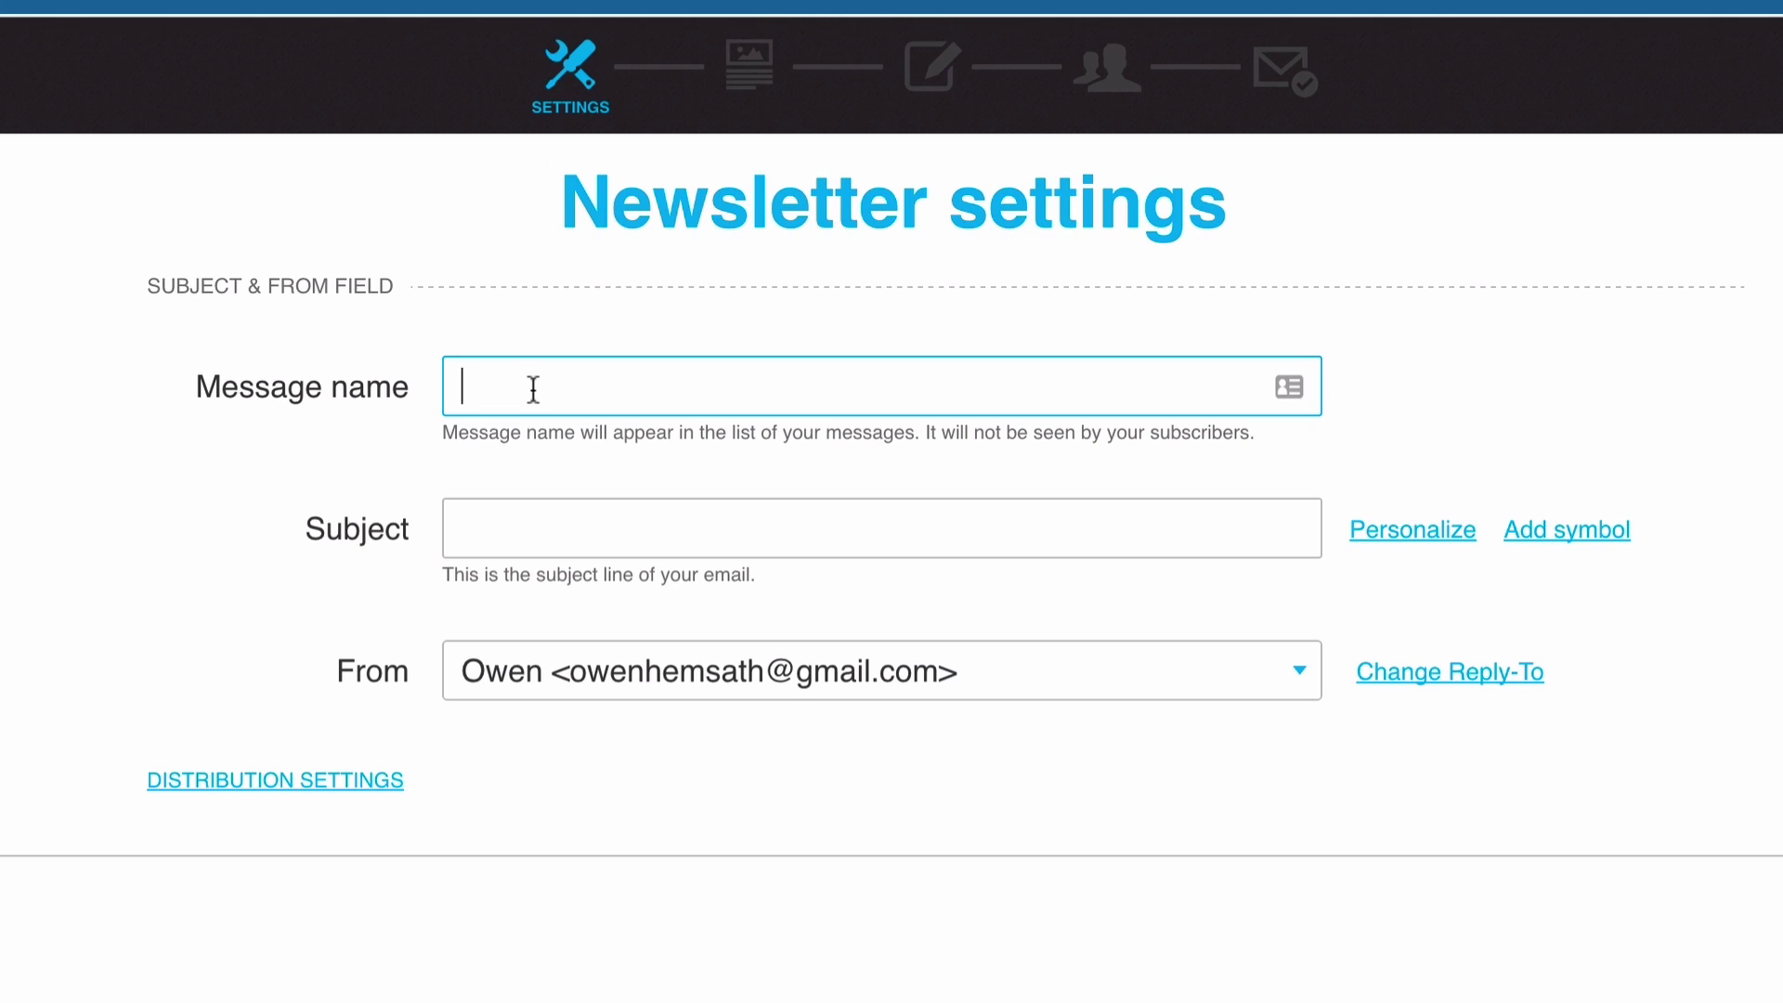
pyautogui.write('Gif Email Test')
pyautogui.click(531, 522)
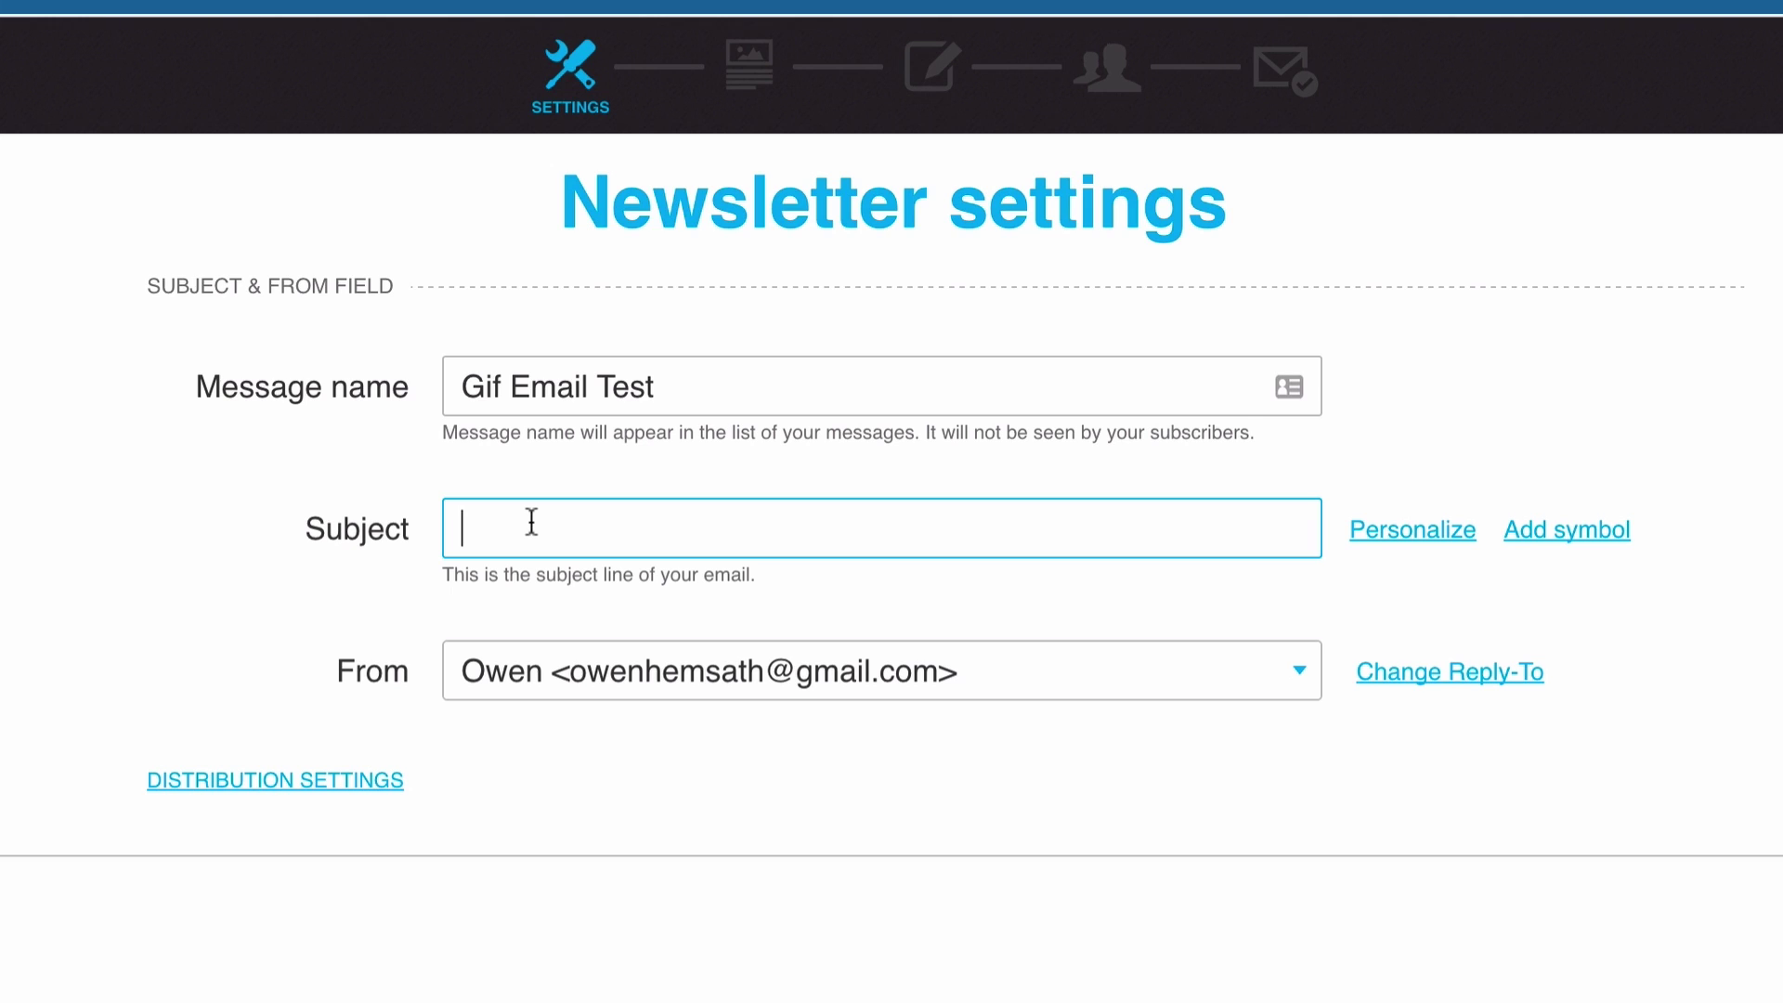
pyautogui.write('They almost mad')
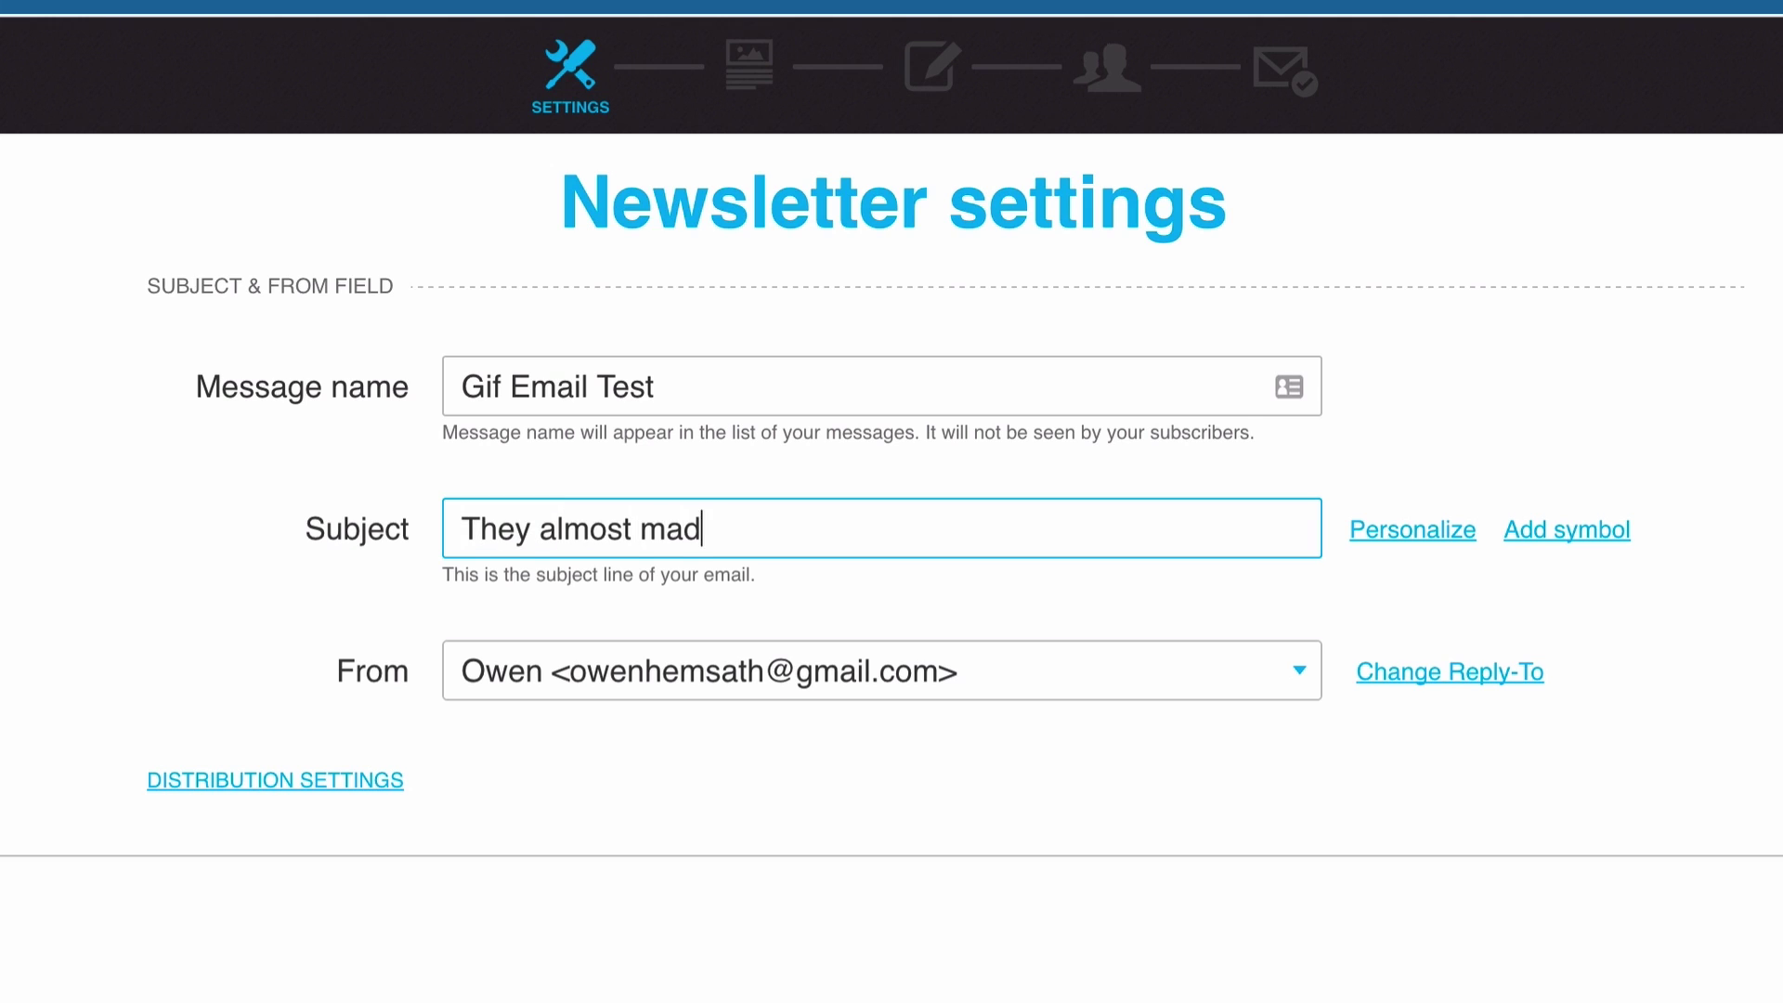
pyautogui.write('e it illegal...')
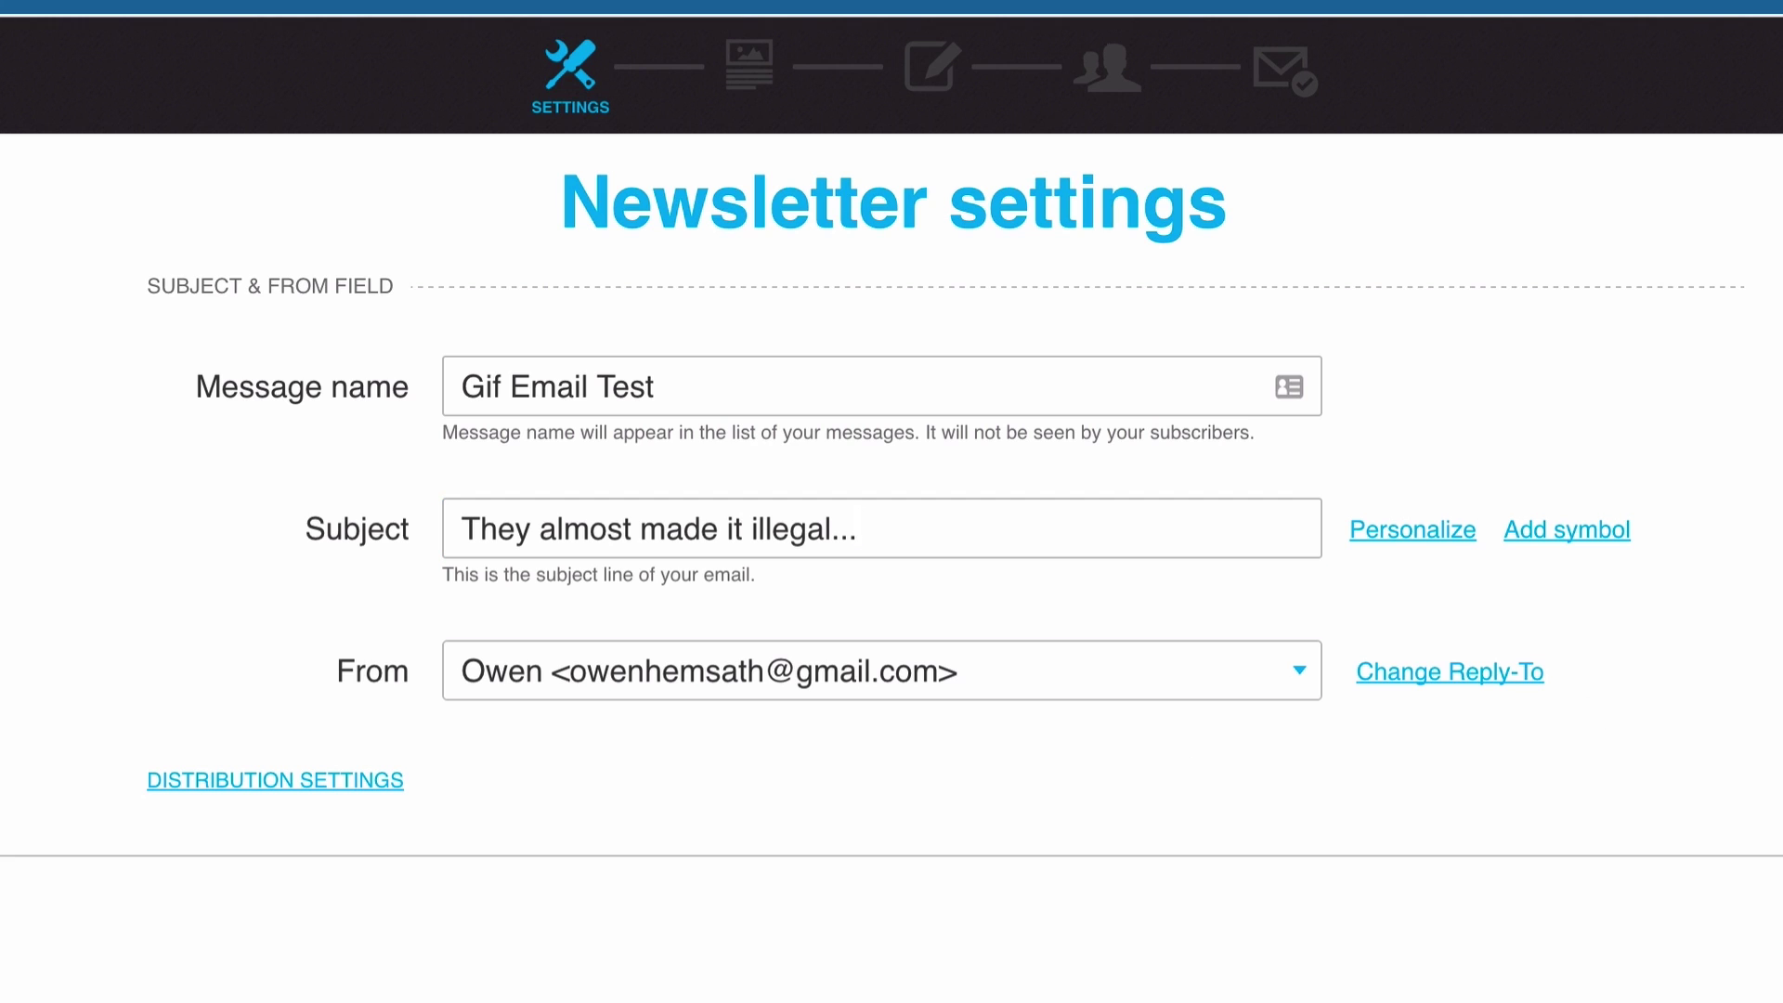
pyautogui.click(1723, 617)
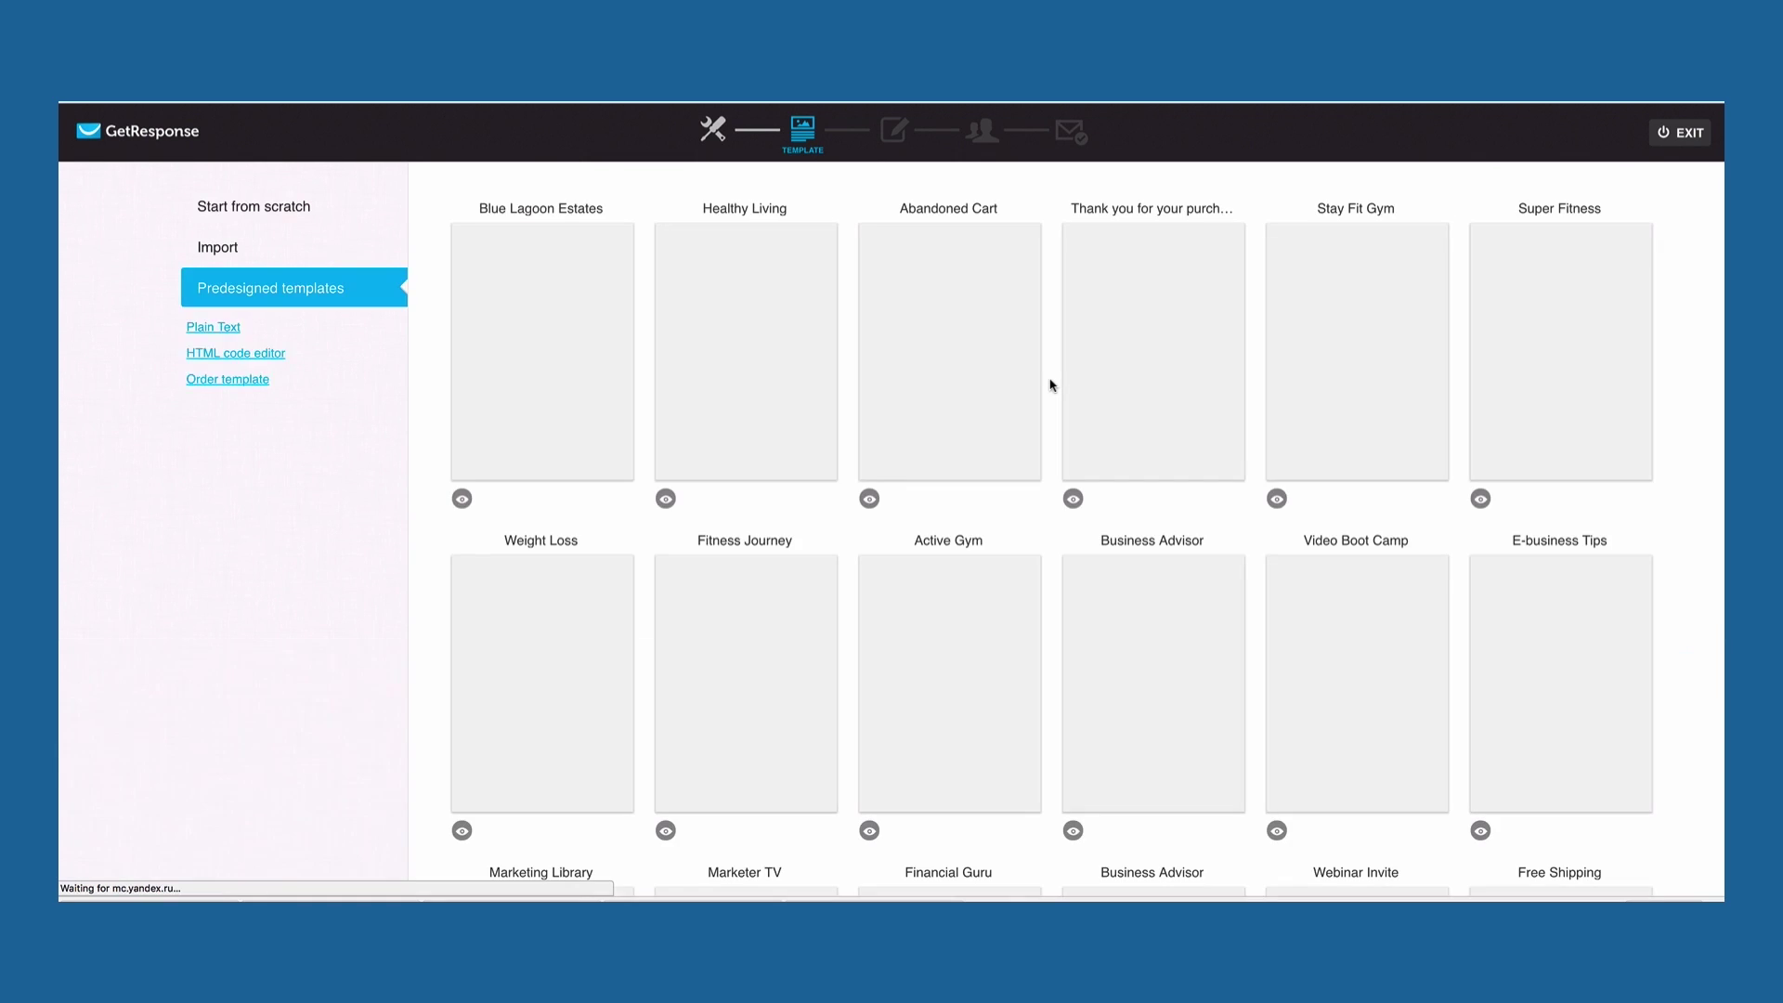
# Start from scratch with the 1 column-3 template and narrow the block holding the animated GIF to the image's width
pyautogui.click(256, 206)
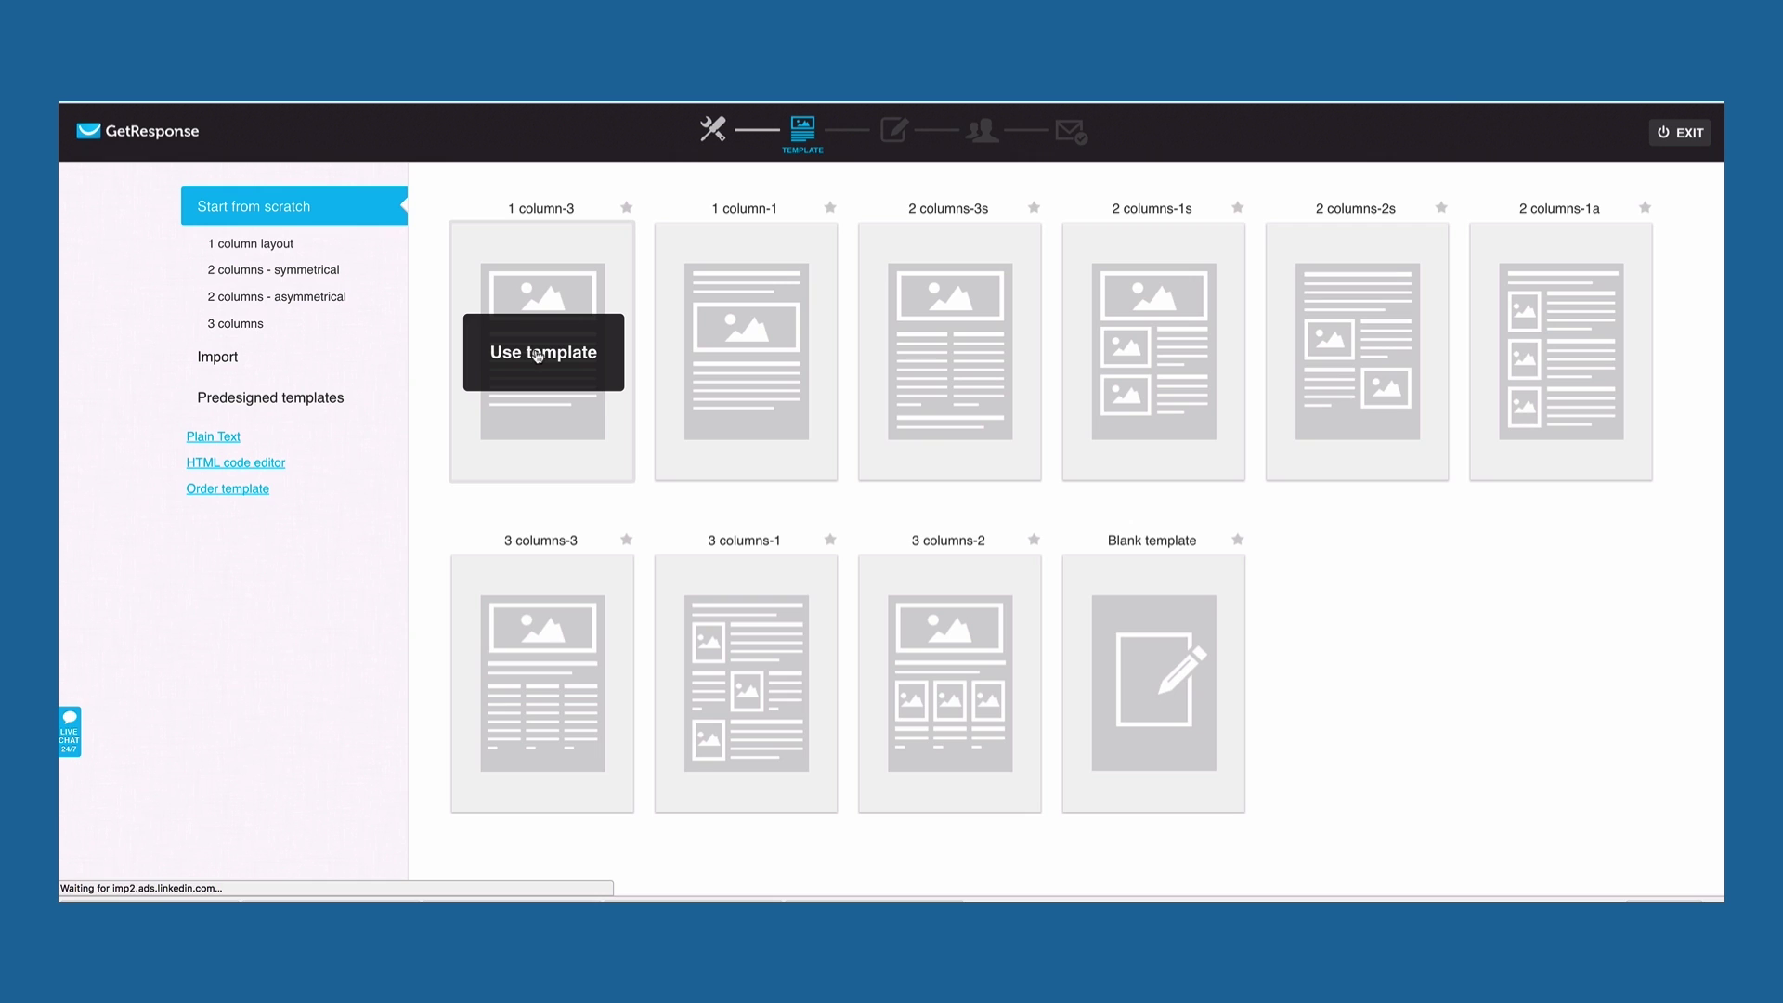
pyautogui.click(554, 463)
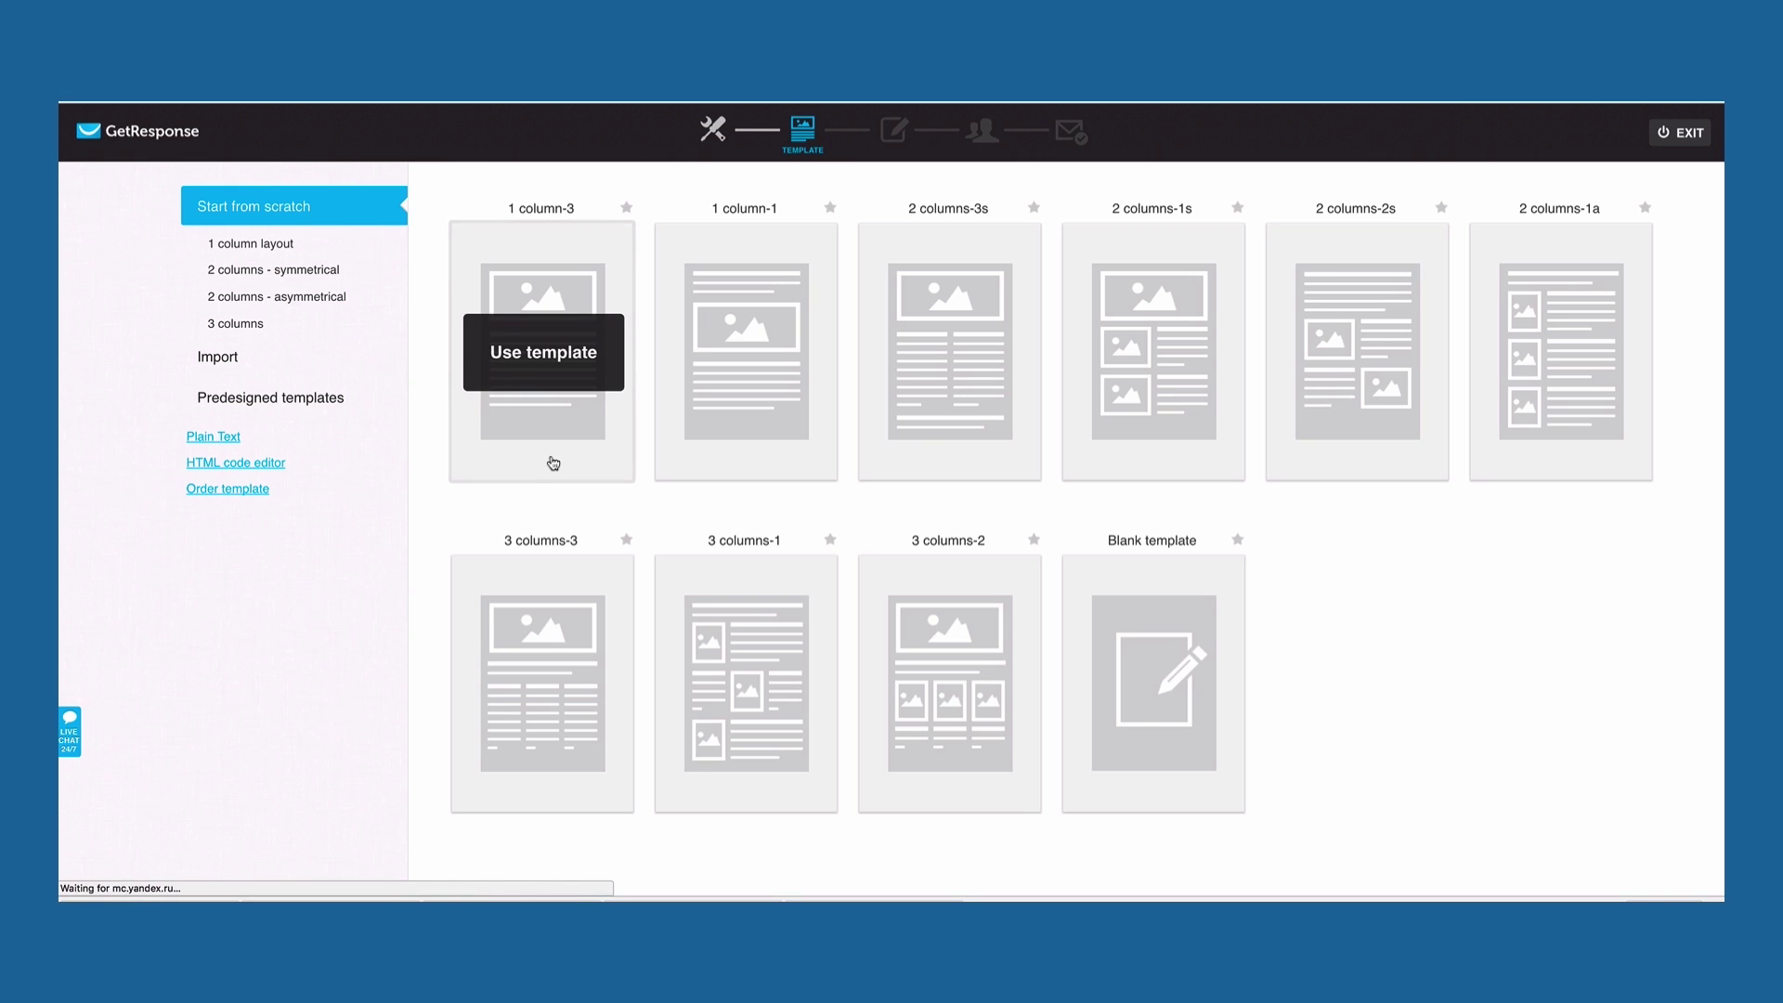
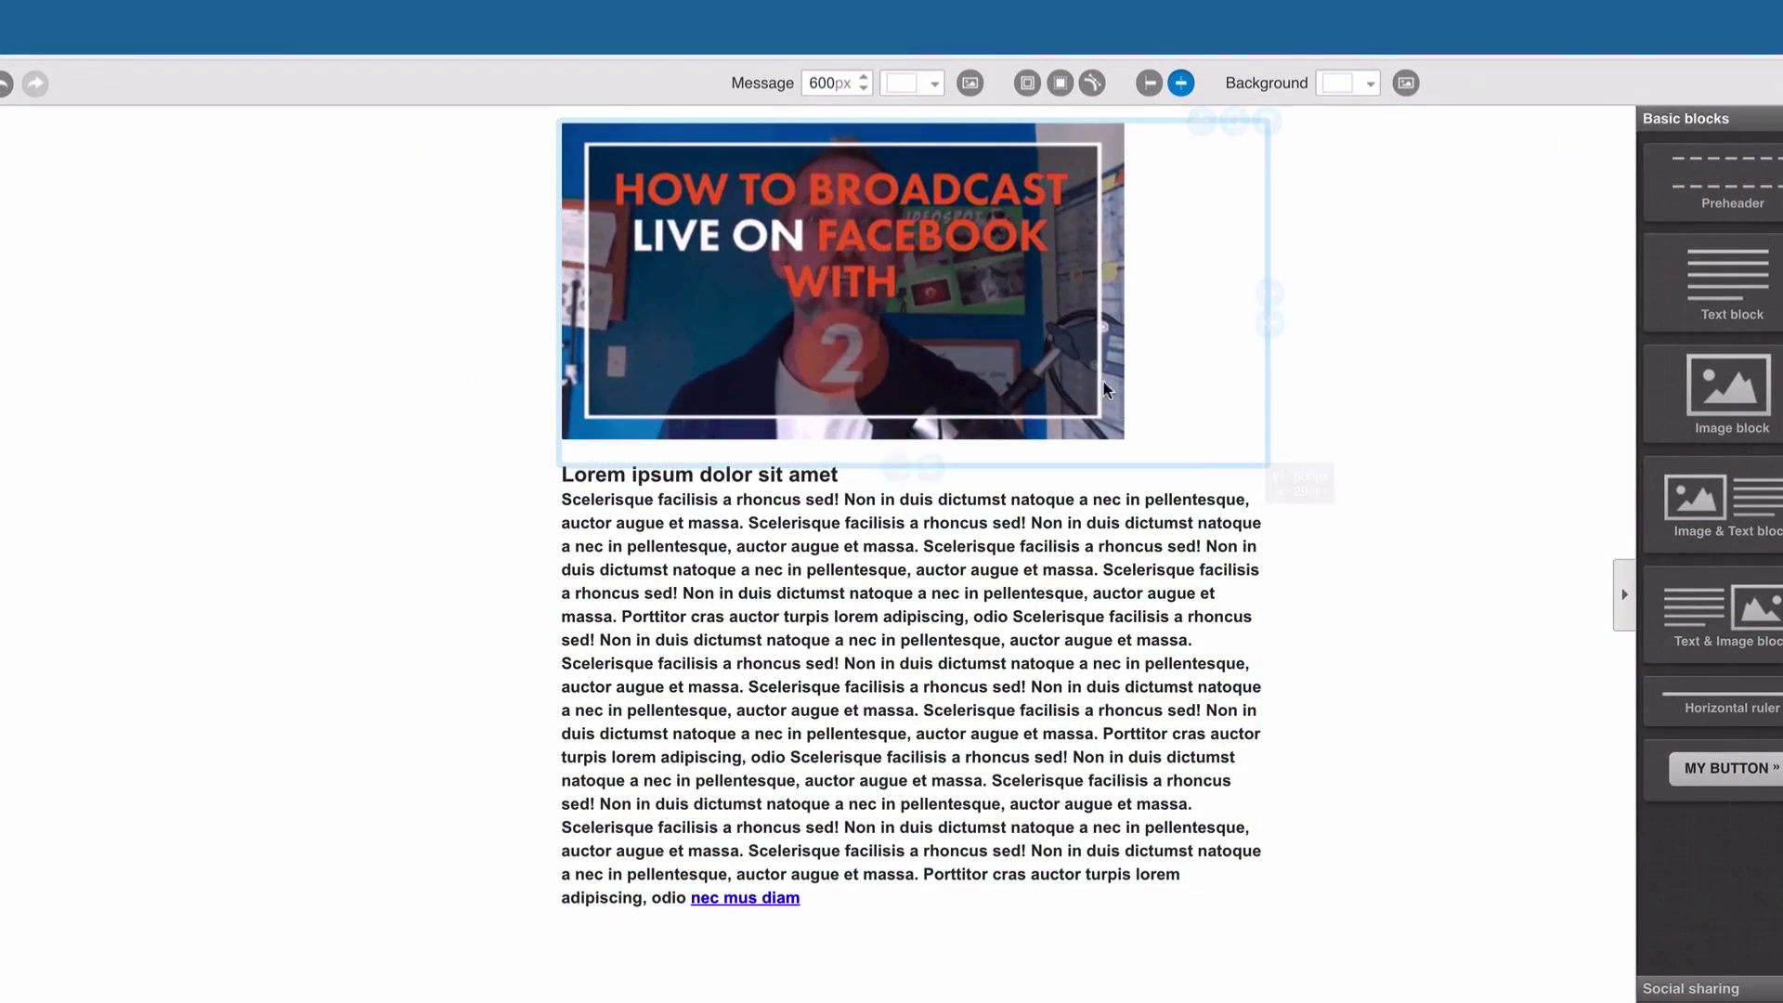
pyautogui.moveTo(1269, 292); pyautogui.dragTo(1200, 293)
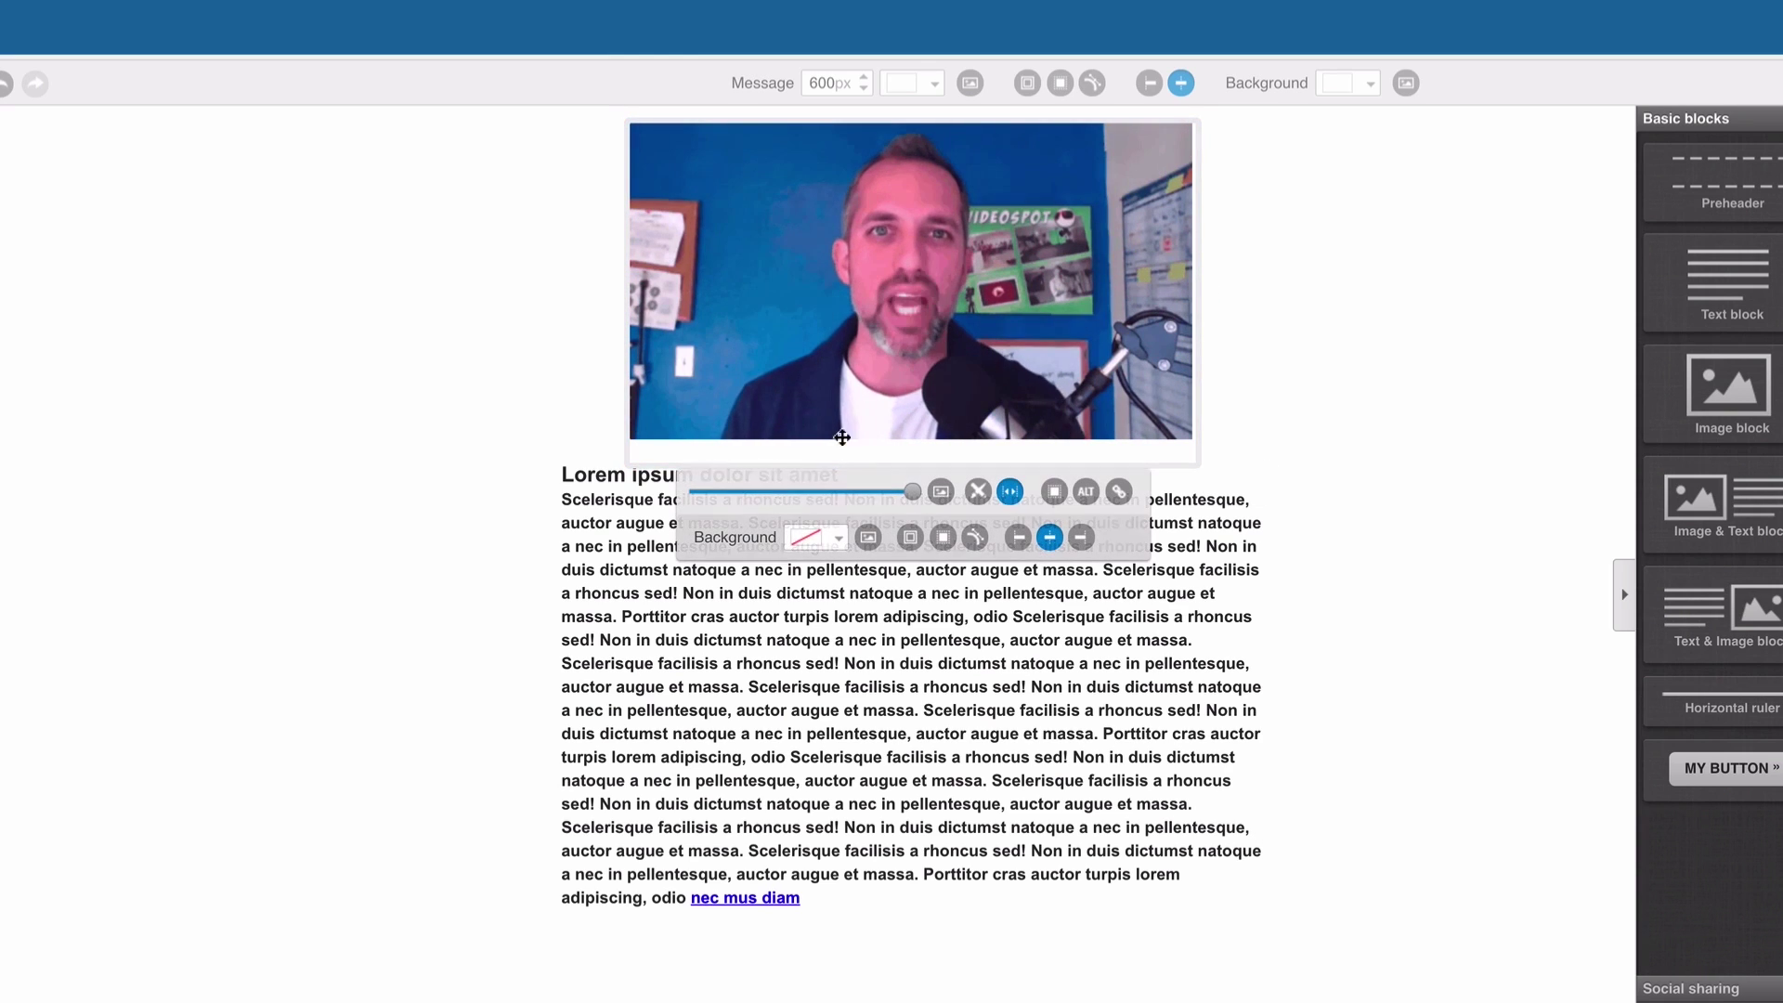
pyautogui.click(785, 661)
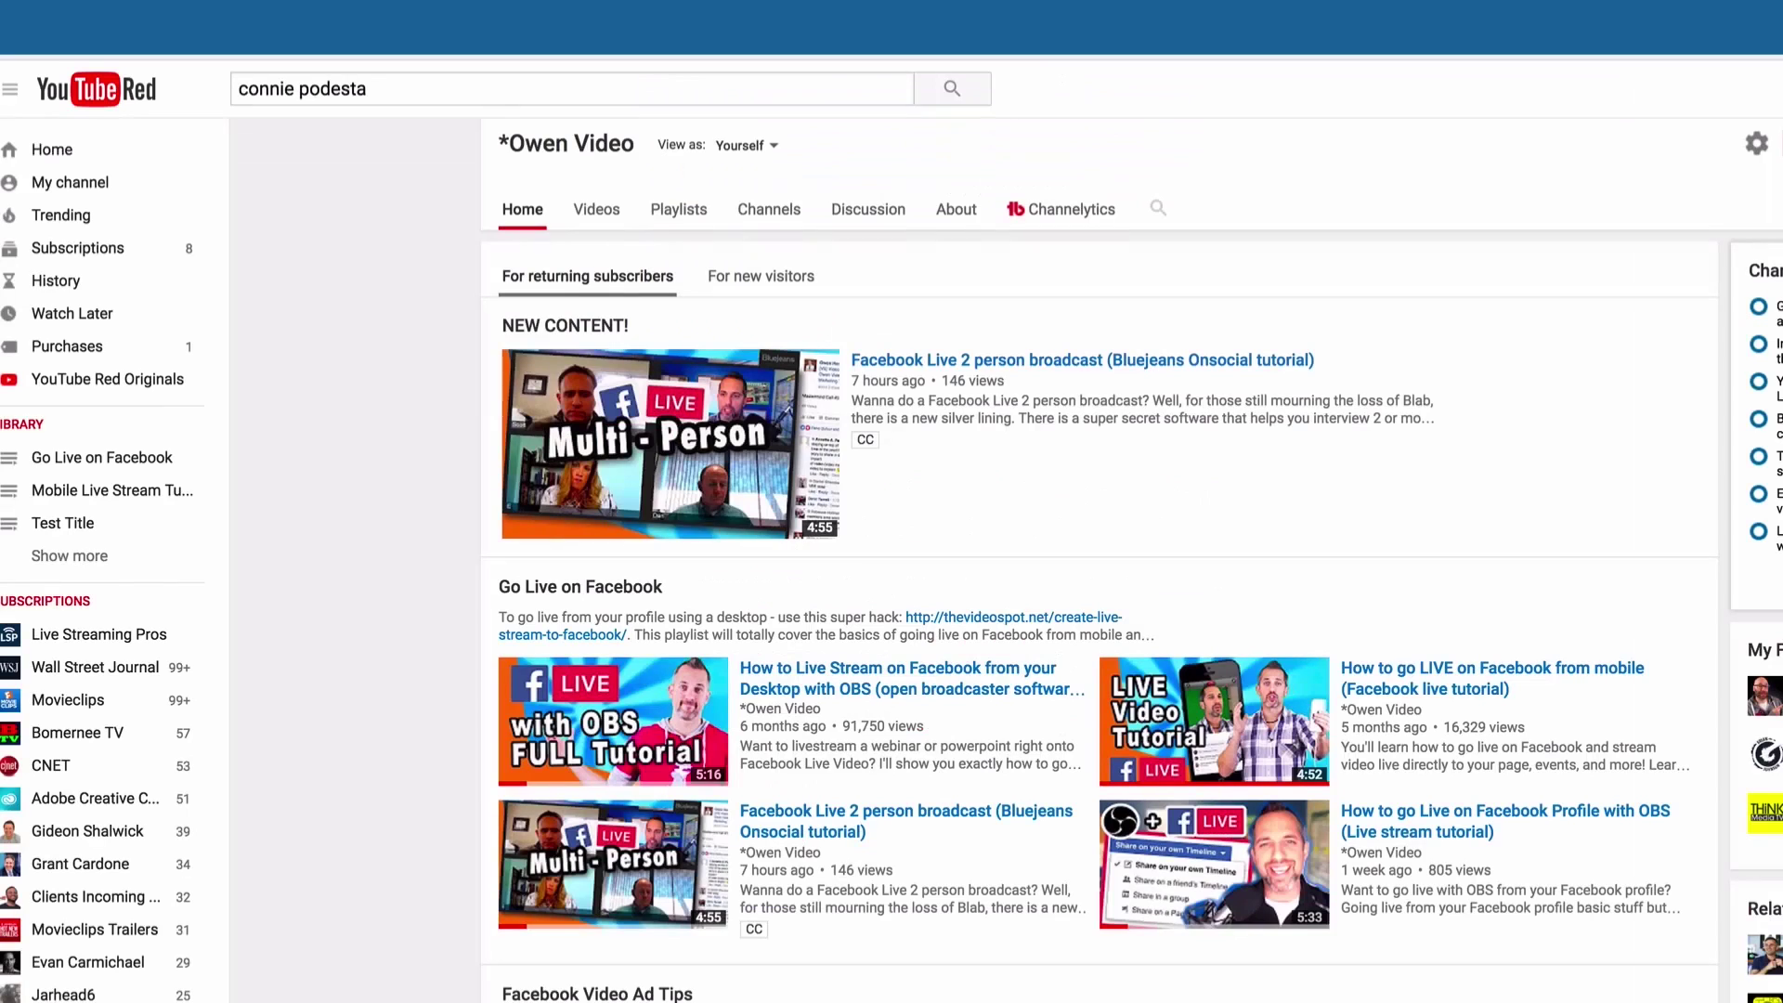
# On YouTube, open the Facebook Live 2 person broadcast video and copy its description from "Wanna do" through "Facebook live!" in the edit page
pyautogui.click(900, 363)
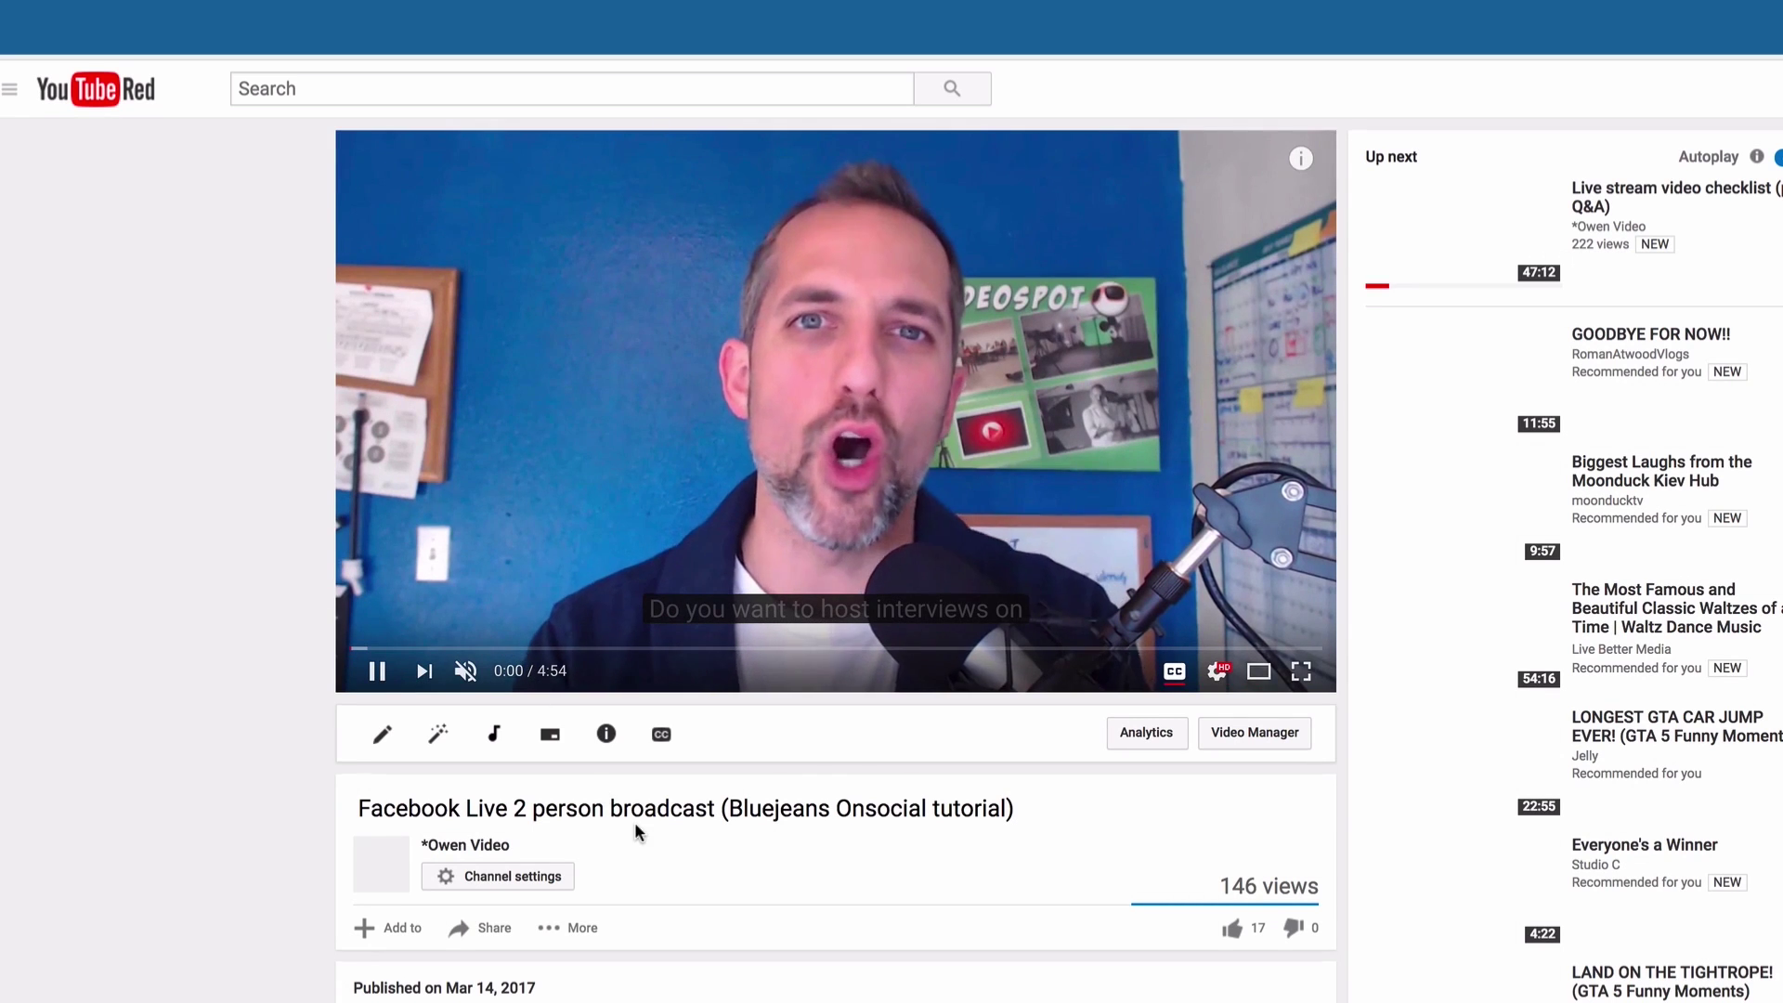
pyautogui.scroll(-3, 633, 822)
pyautogui.scroll(2, 829, 840)
pyautogui.scroll(-2, 827, 850)
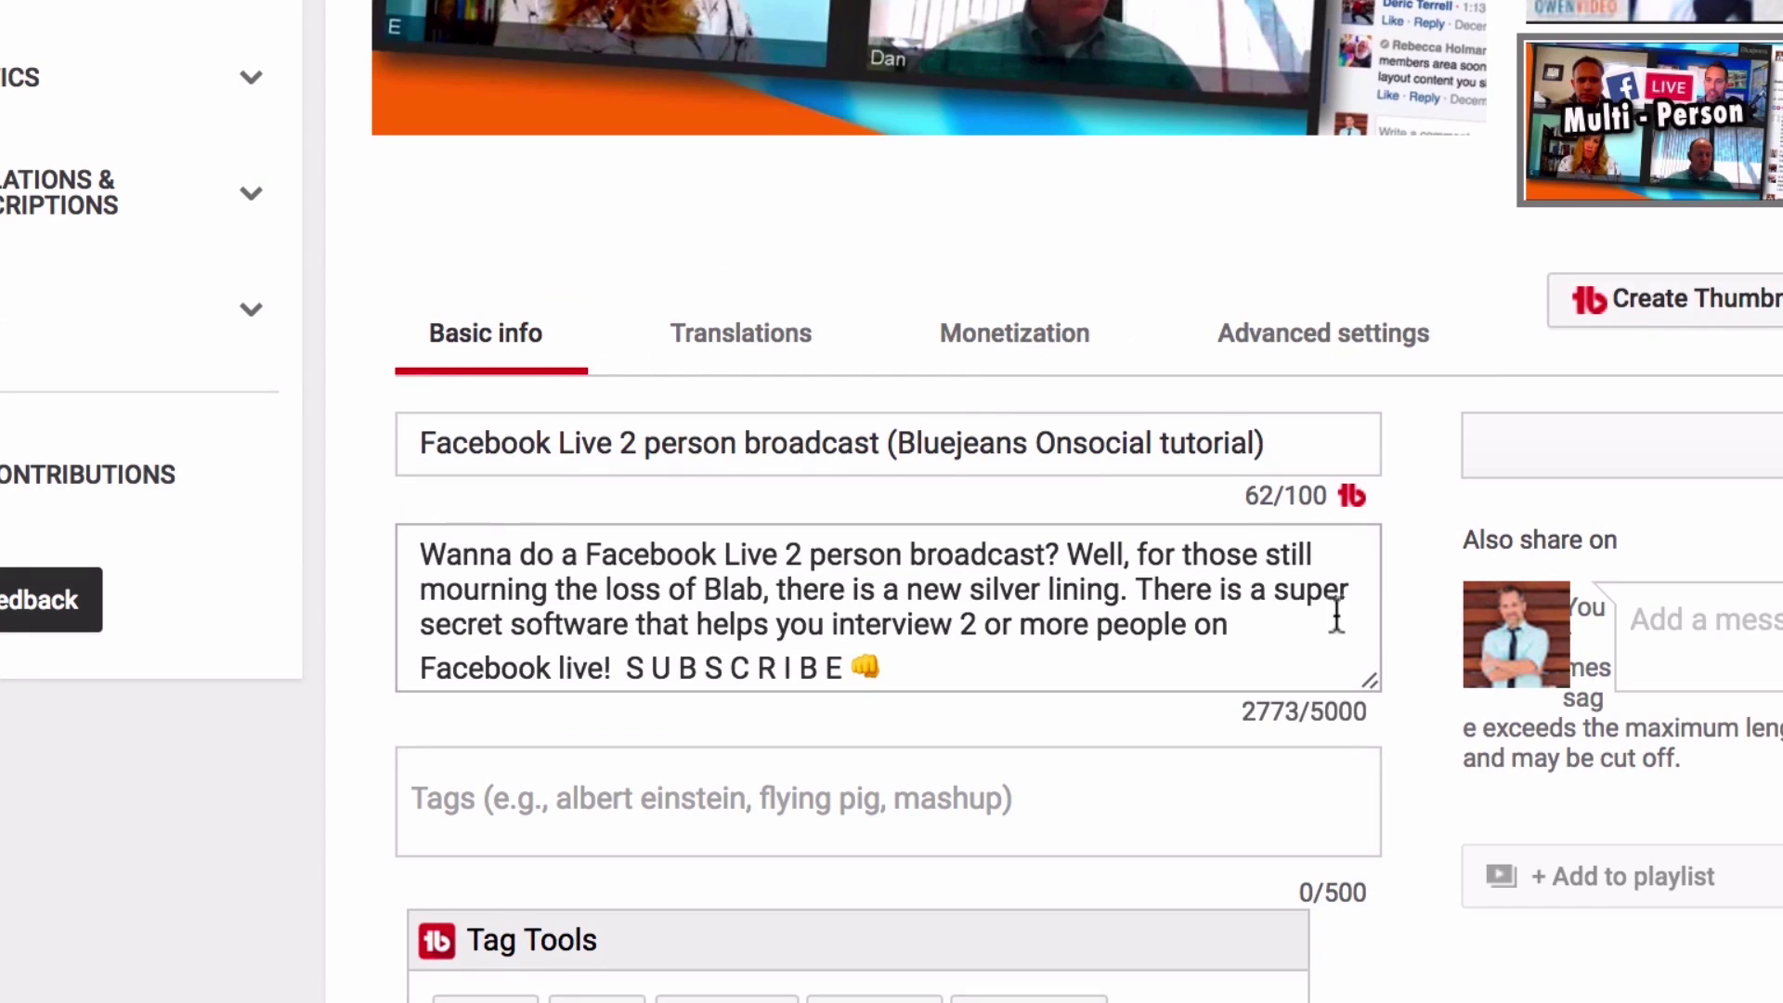
pyautogui.moveTo(614, 669); pyautogui.dragTo(420, 523)
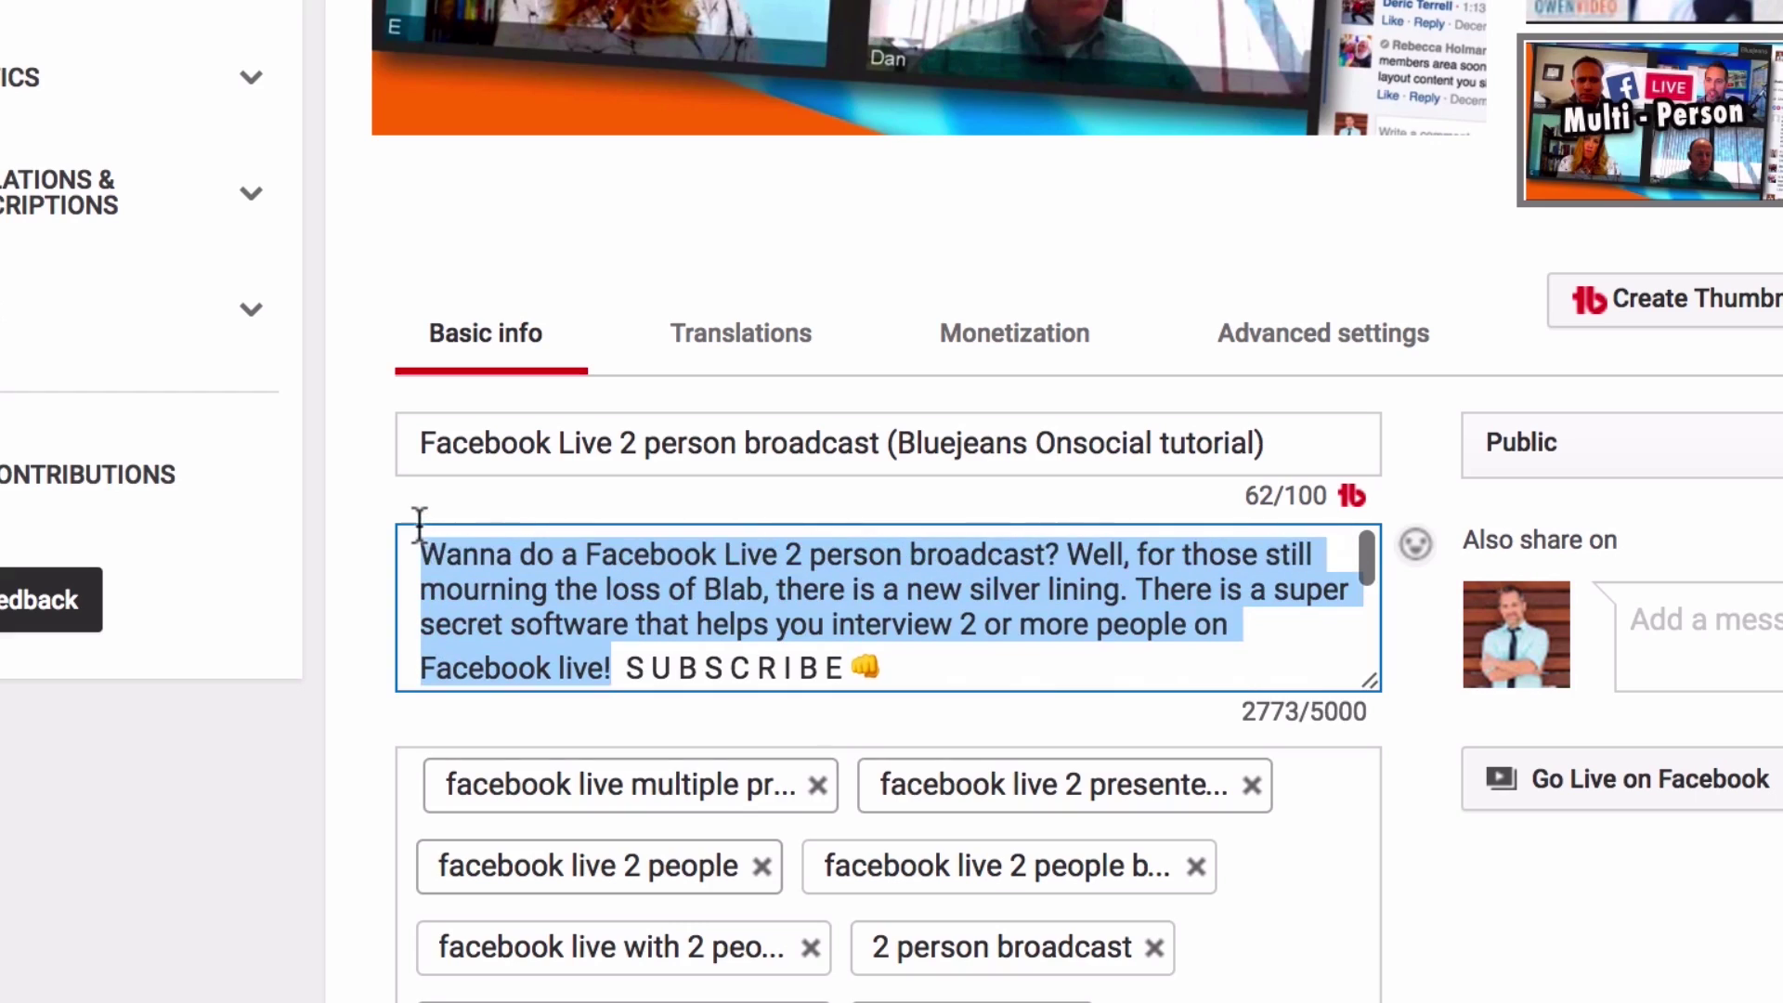
pyautogui.rightClick(468, 552)
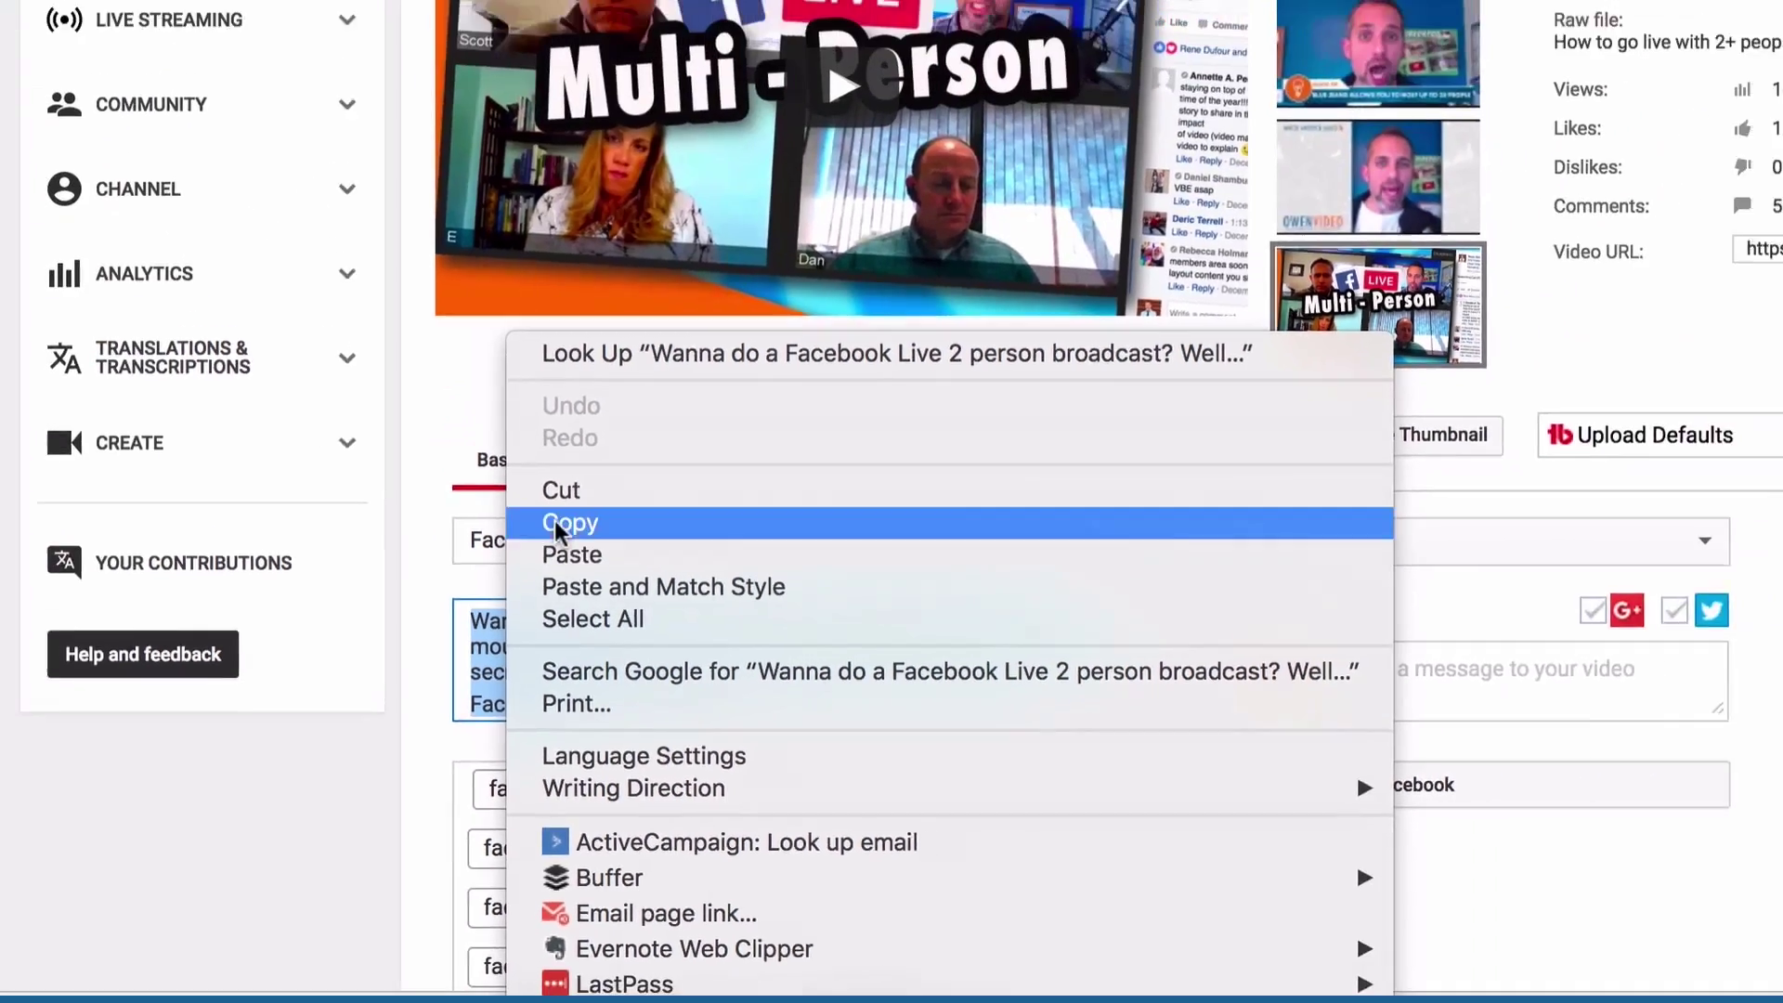
pyautogui.click(557, 418)
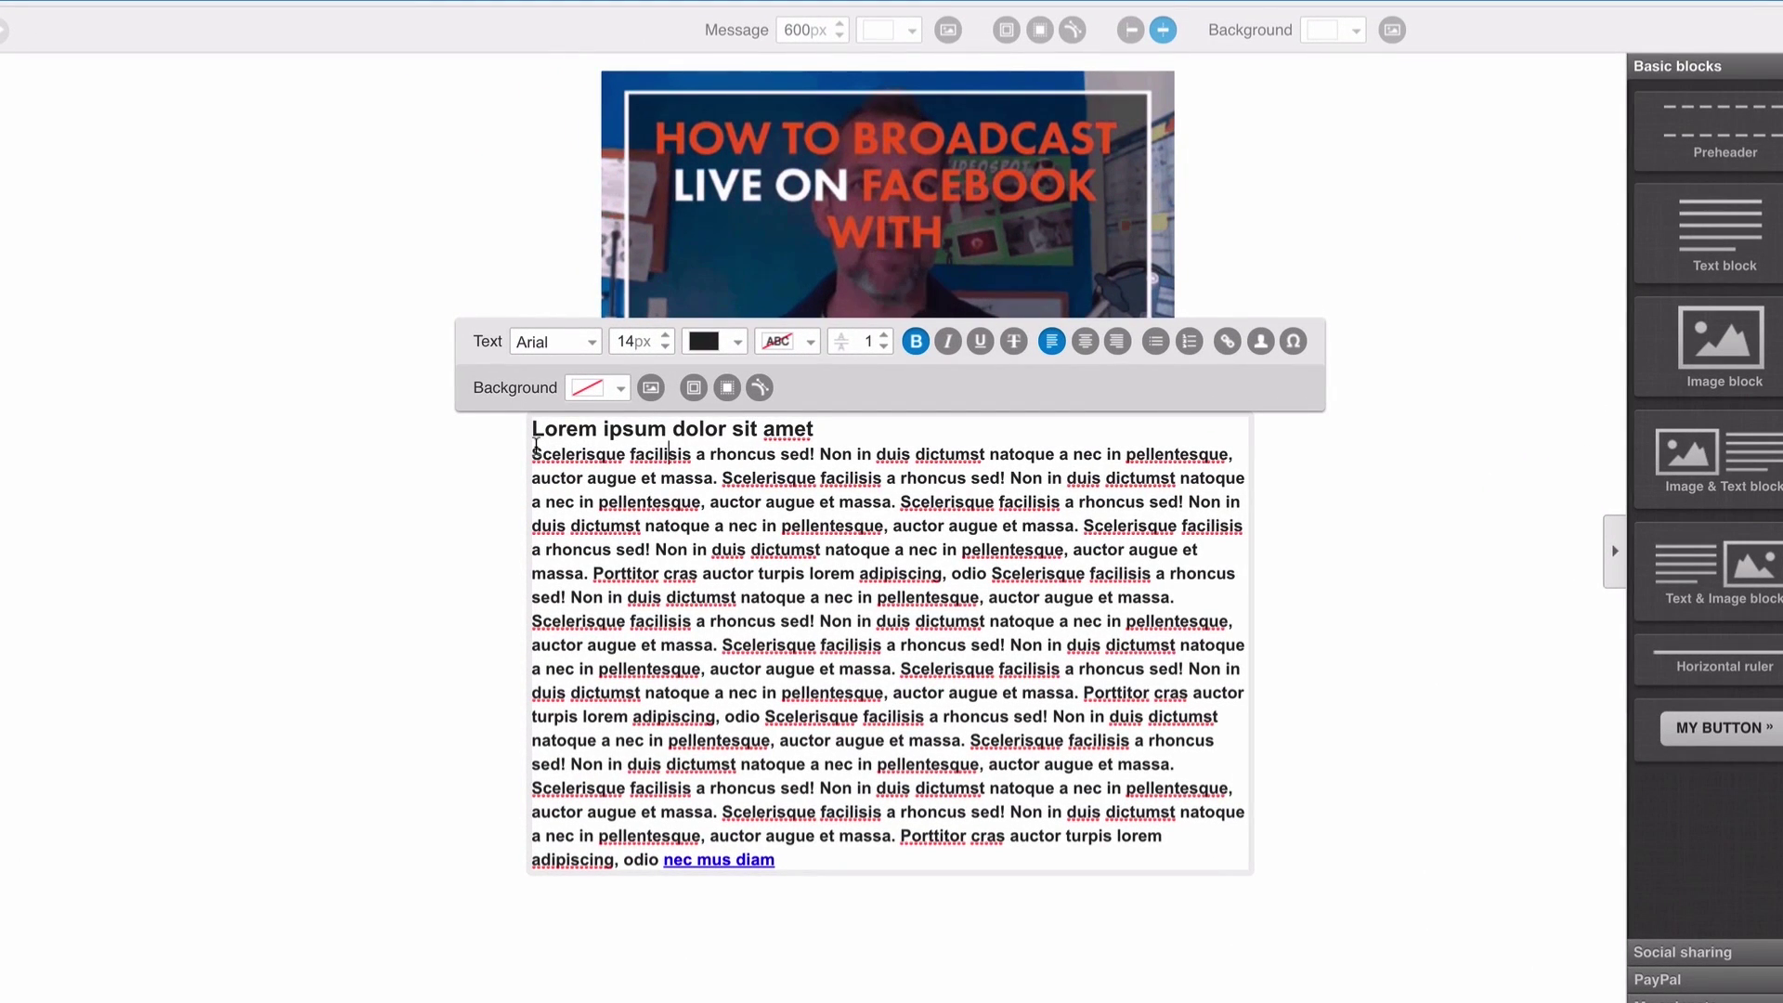
# Replace the newsletter's placeholder body text with the copied video description and add a blank line above it
pyautogui.moveTo(534, 453); pyautogui.dragTo(797, 859)
pyautogui.press('super+v')
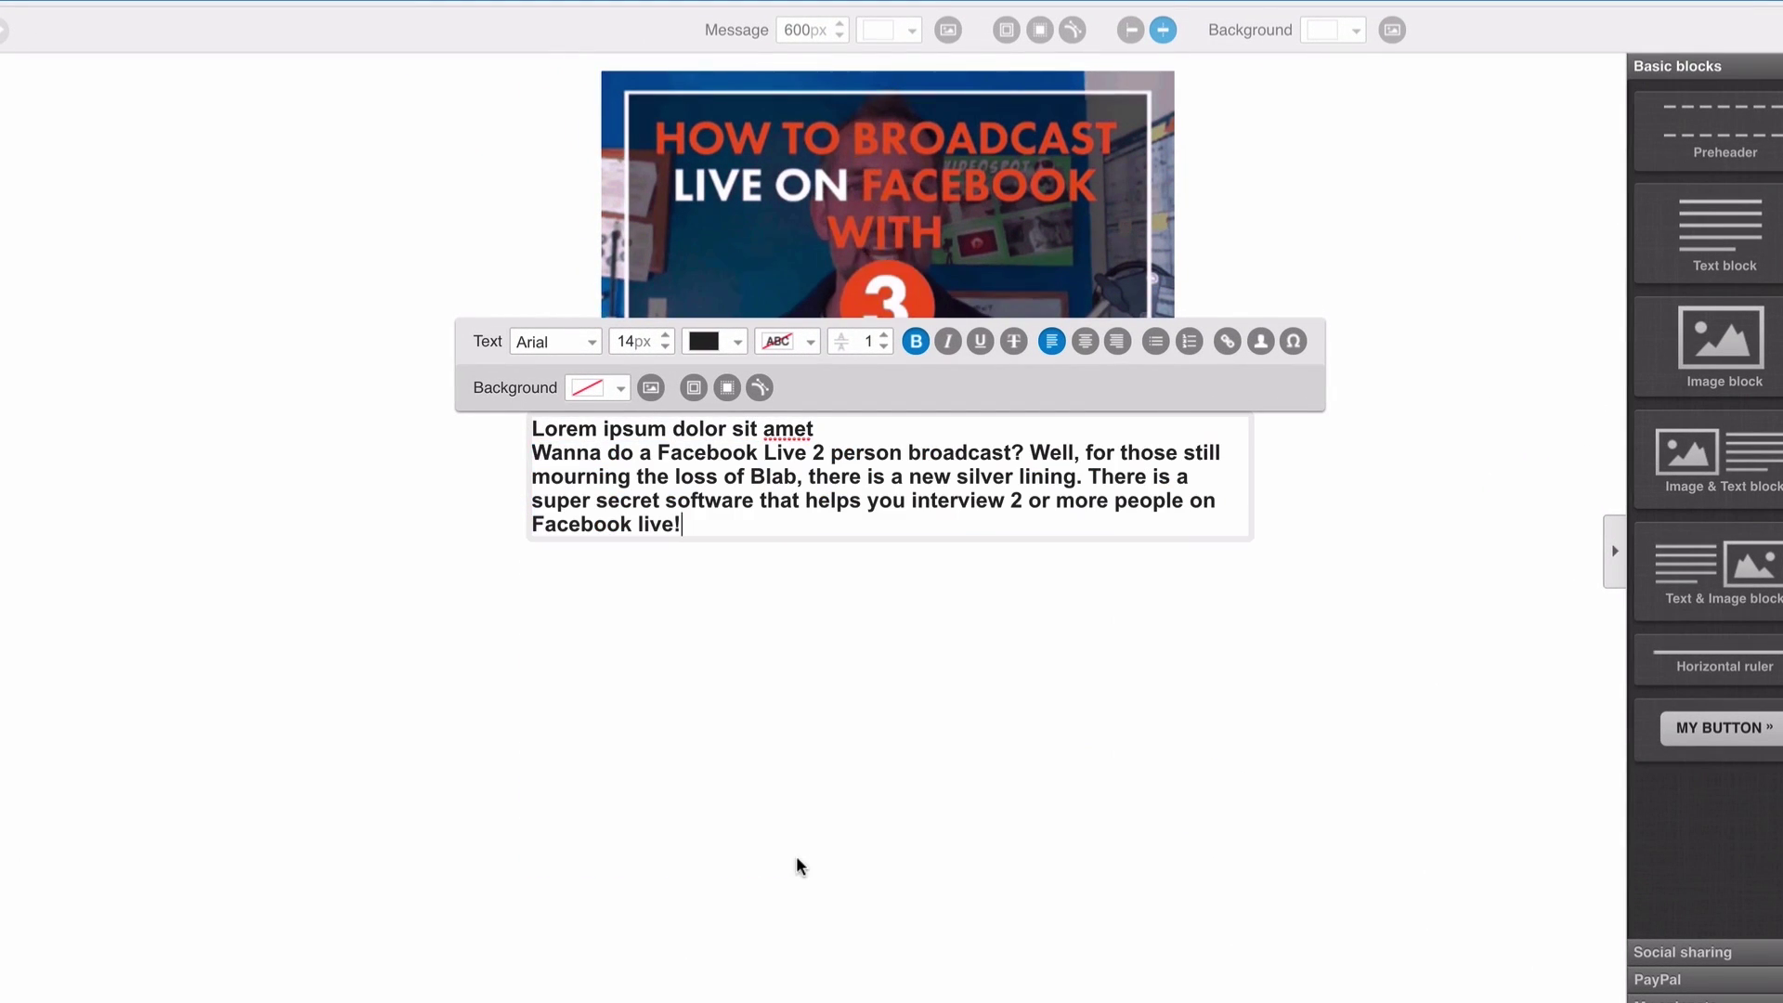
pyautogui.press('Return')
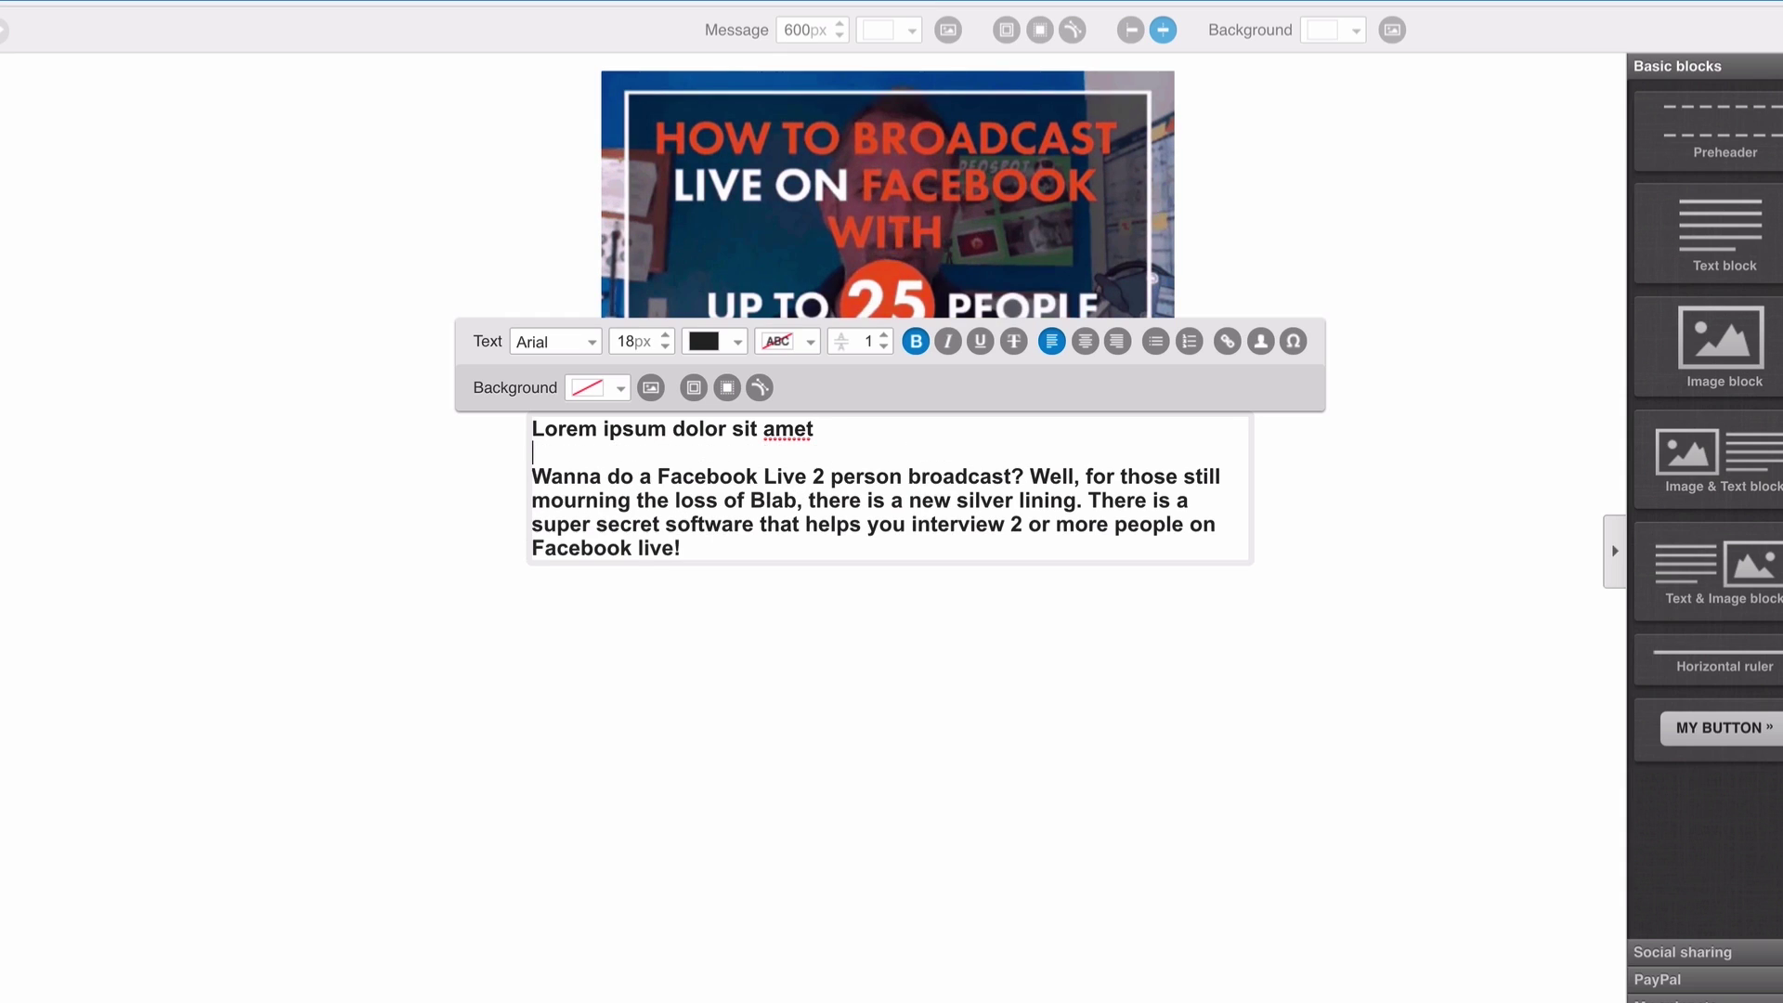
# Replace the placeholder heading "Lorem ipsum dolor sit amet" with the greeting "Hey"
pyautogui.moveTo(821, 430); pyautogui.dragTo(534, 430)
pyautogui.tripleClick(534, 433)
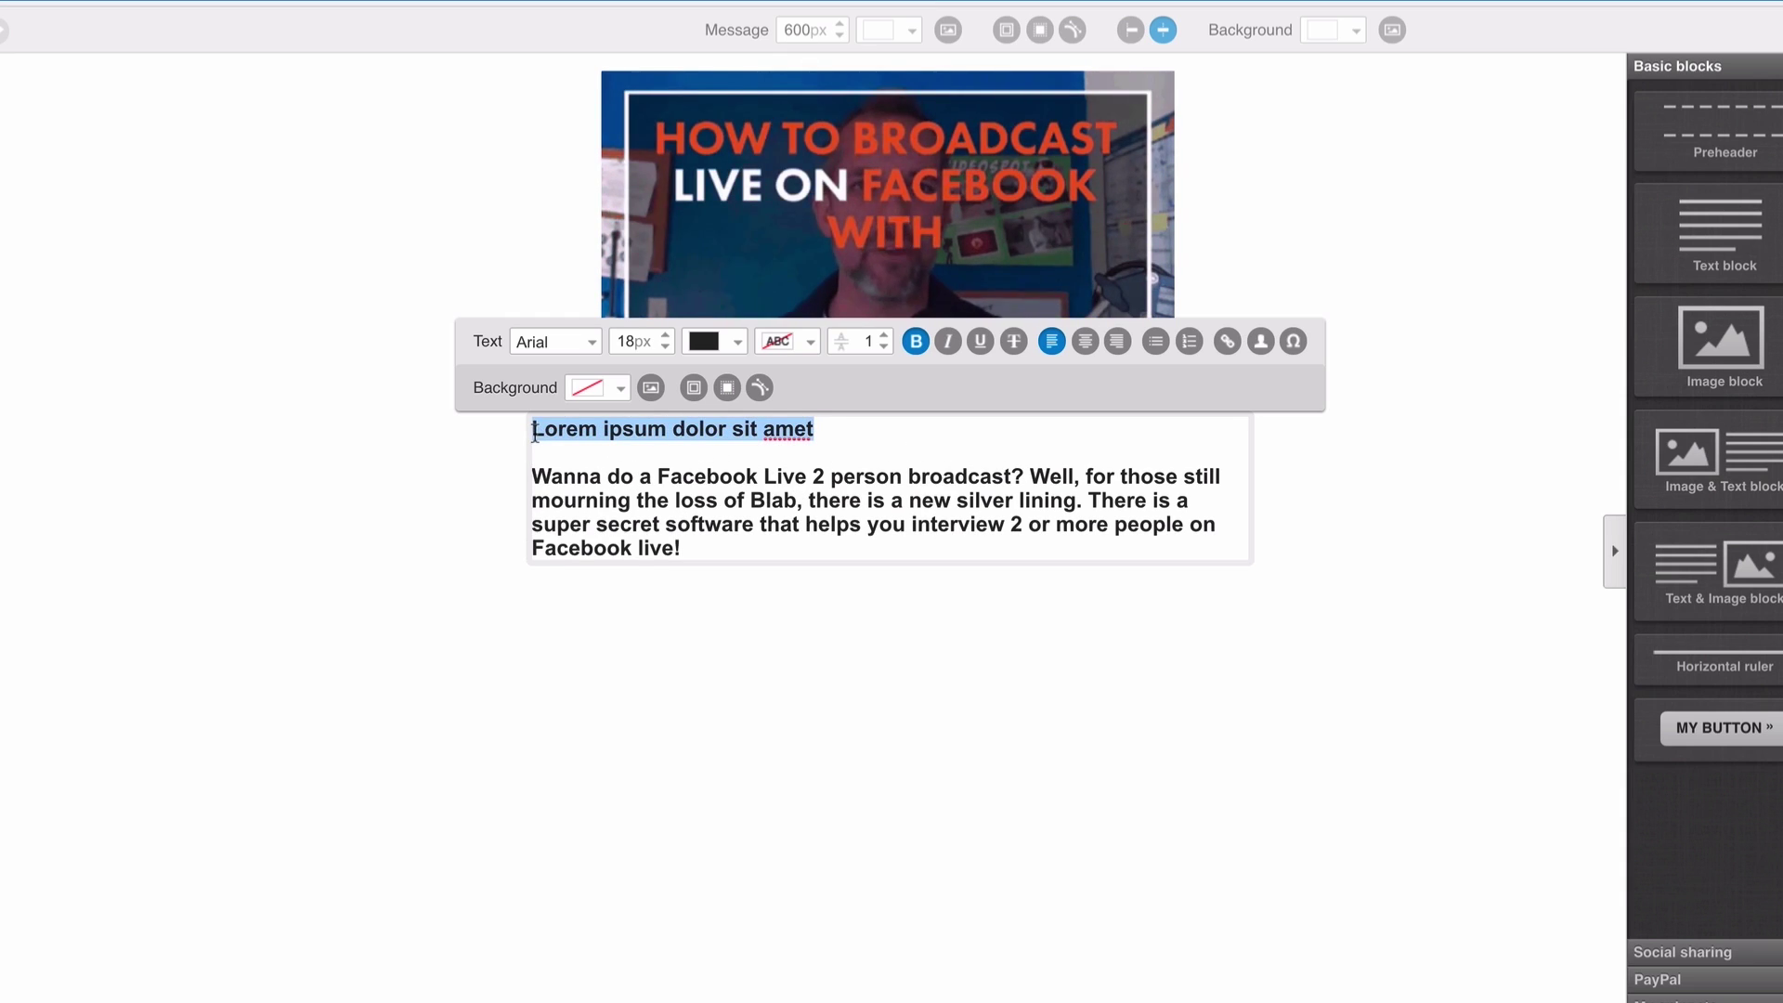
pyautogui.write('Hey')
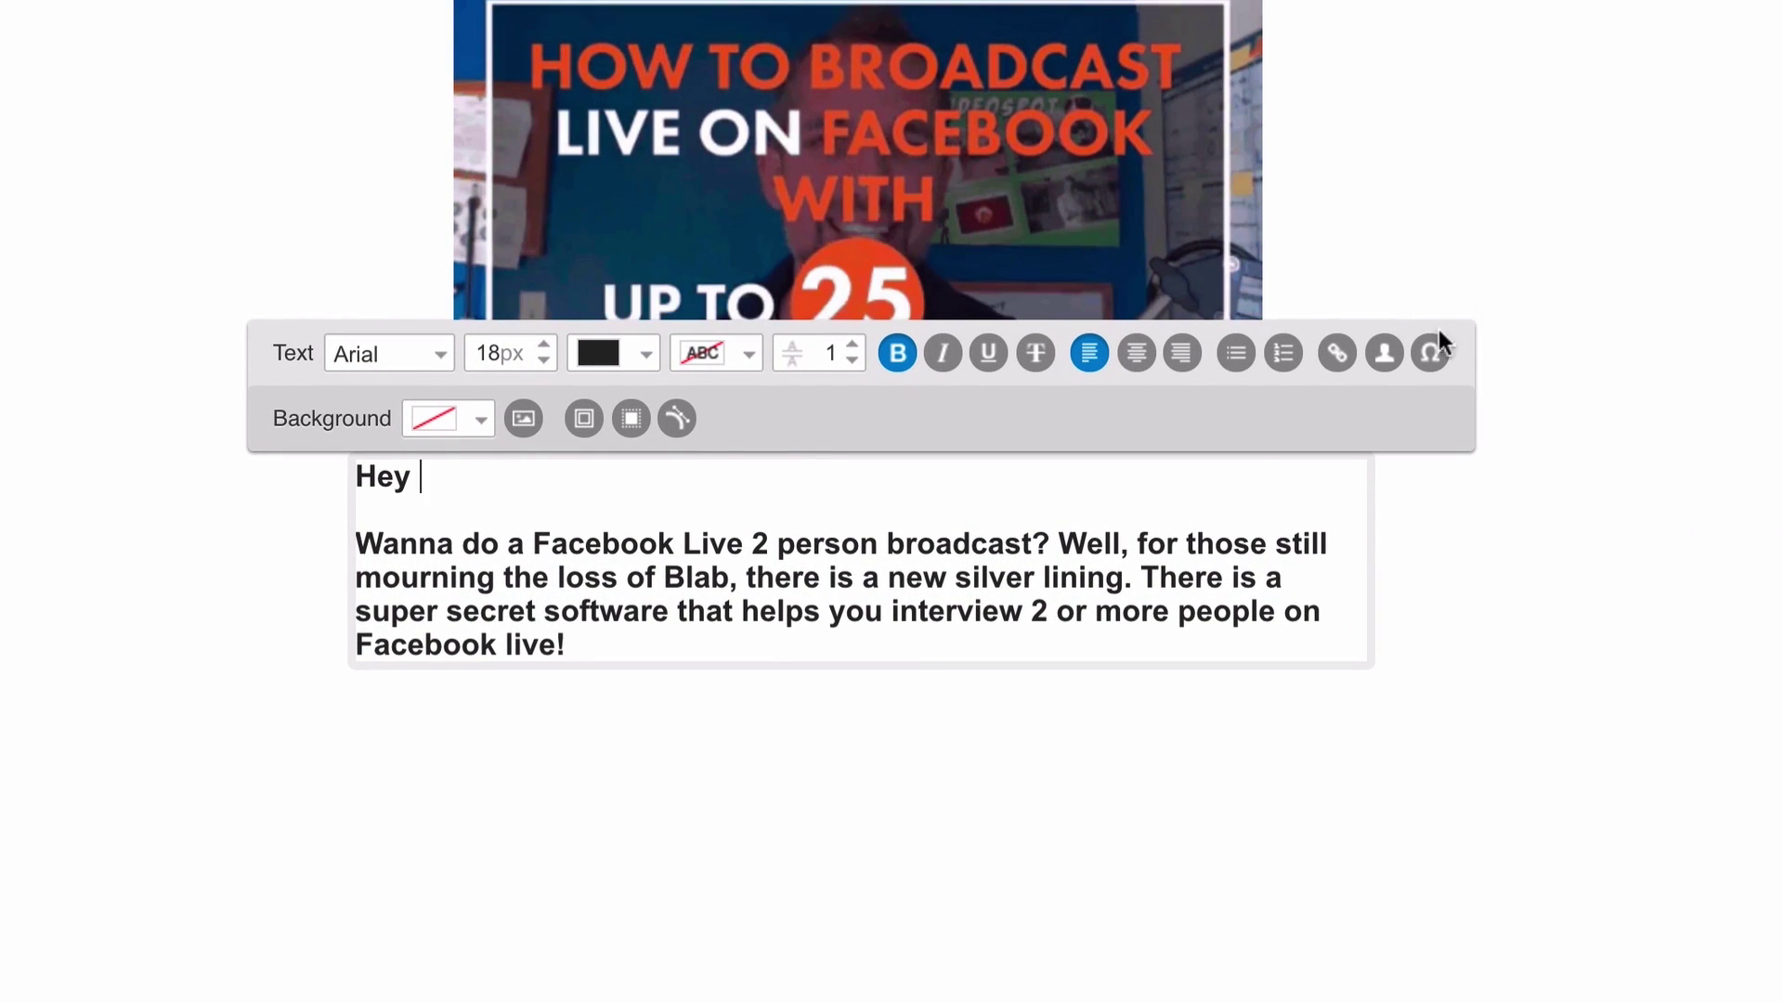
# Insert the subscriber's first-name personalization field after "Hey" in the greeting and follow it with a comma
pyautogui.click(1384, 353)
pyautogui.click(1367, 500)
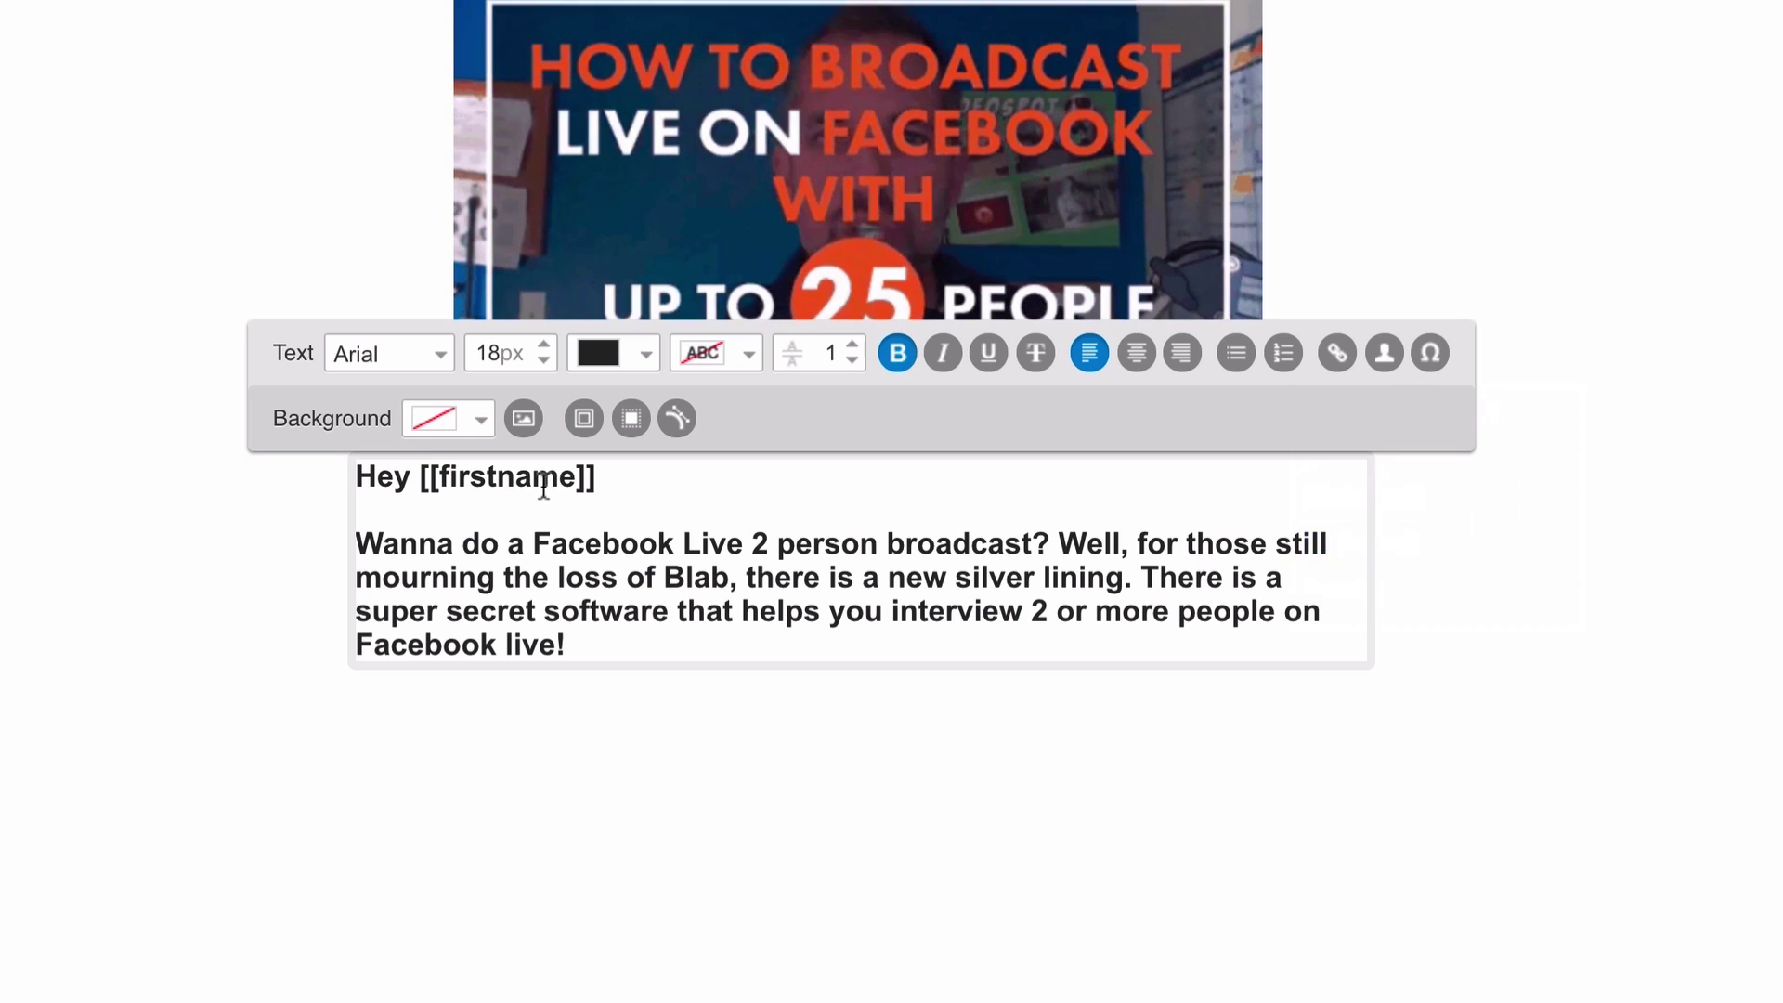
pyautogui.write(',')
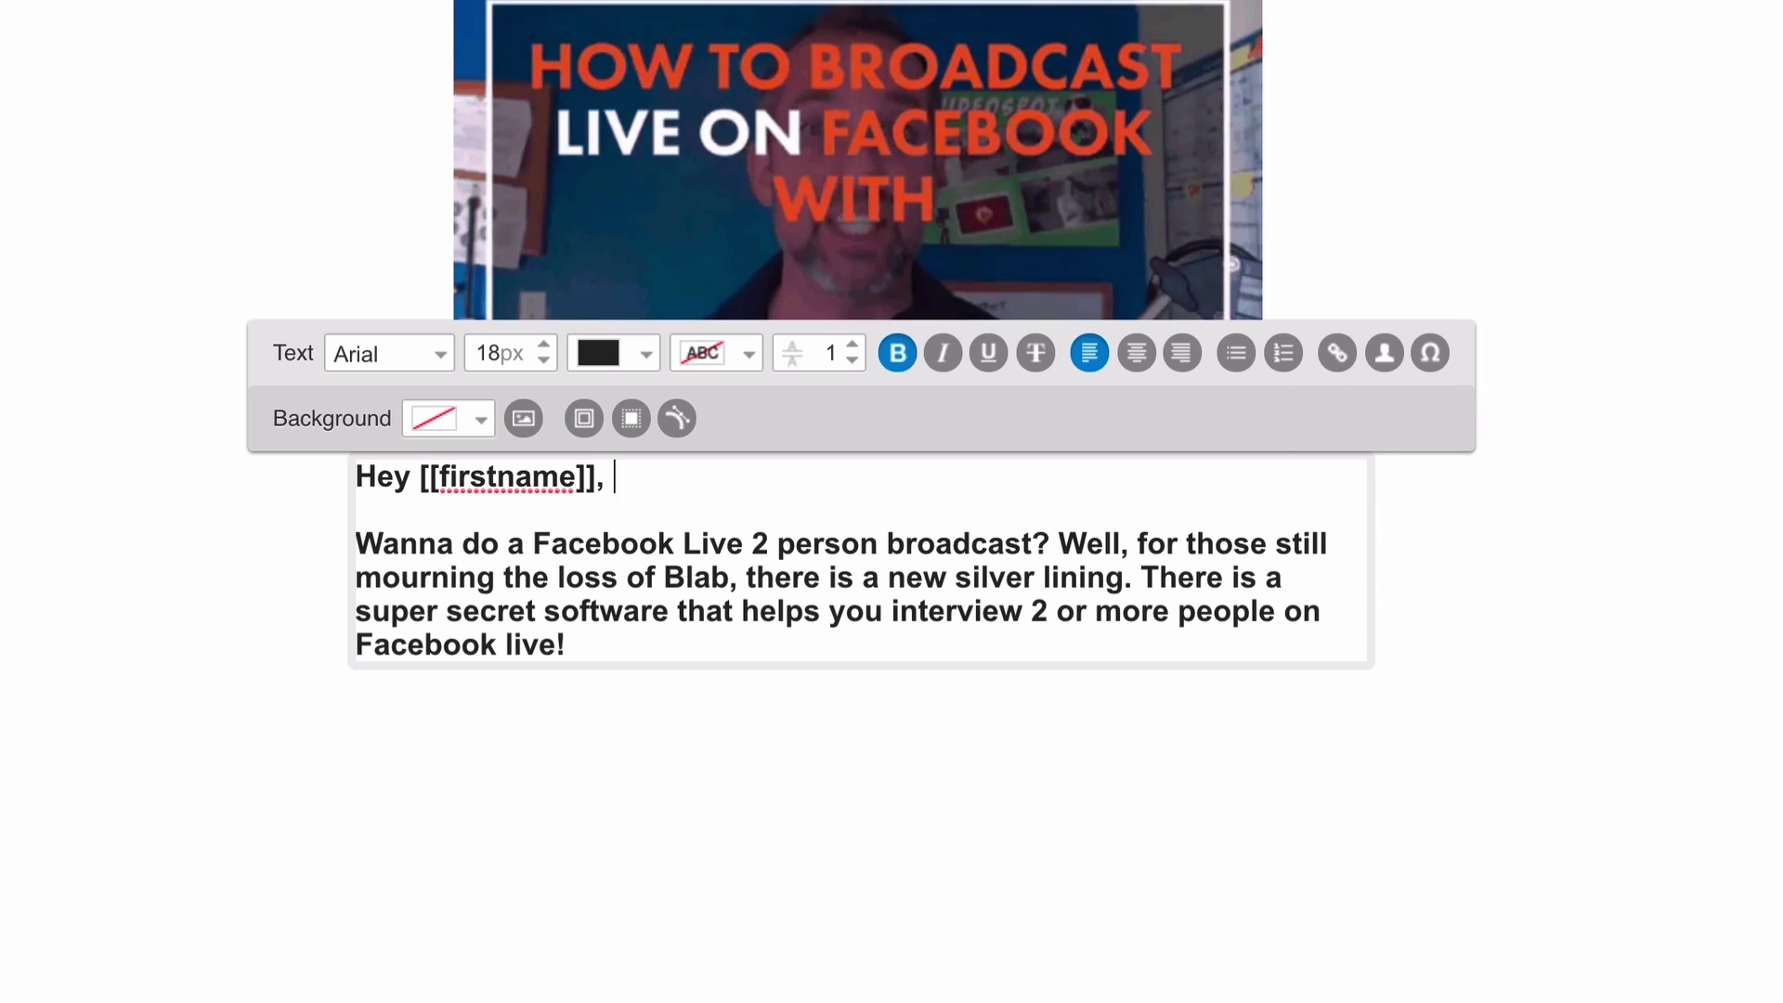
# Split the body text into a new paragraph before "Well, for those still mourning" and add blank lines after "Facebook live!"
pyautogui.click(1059, 543)
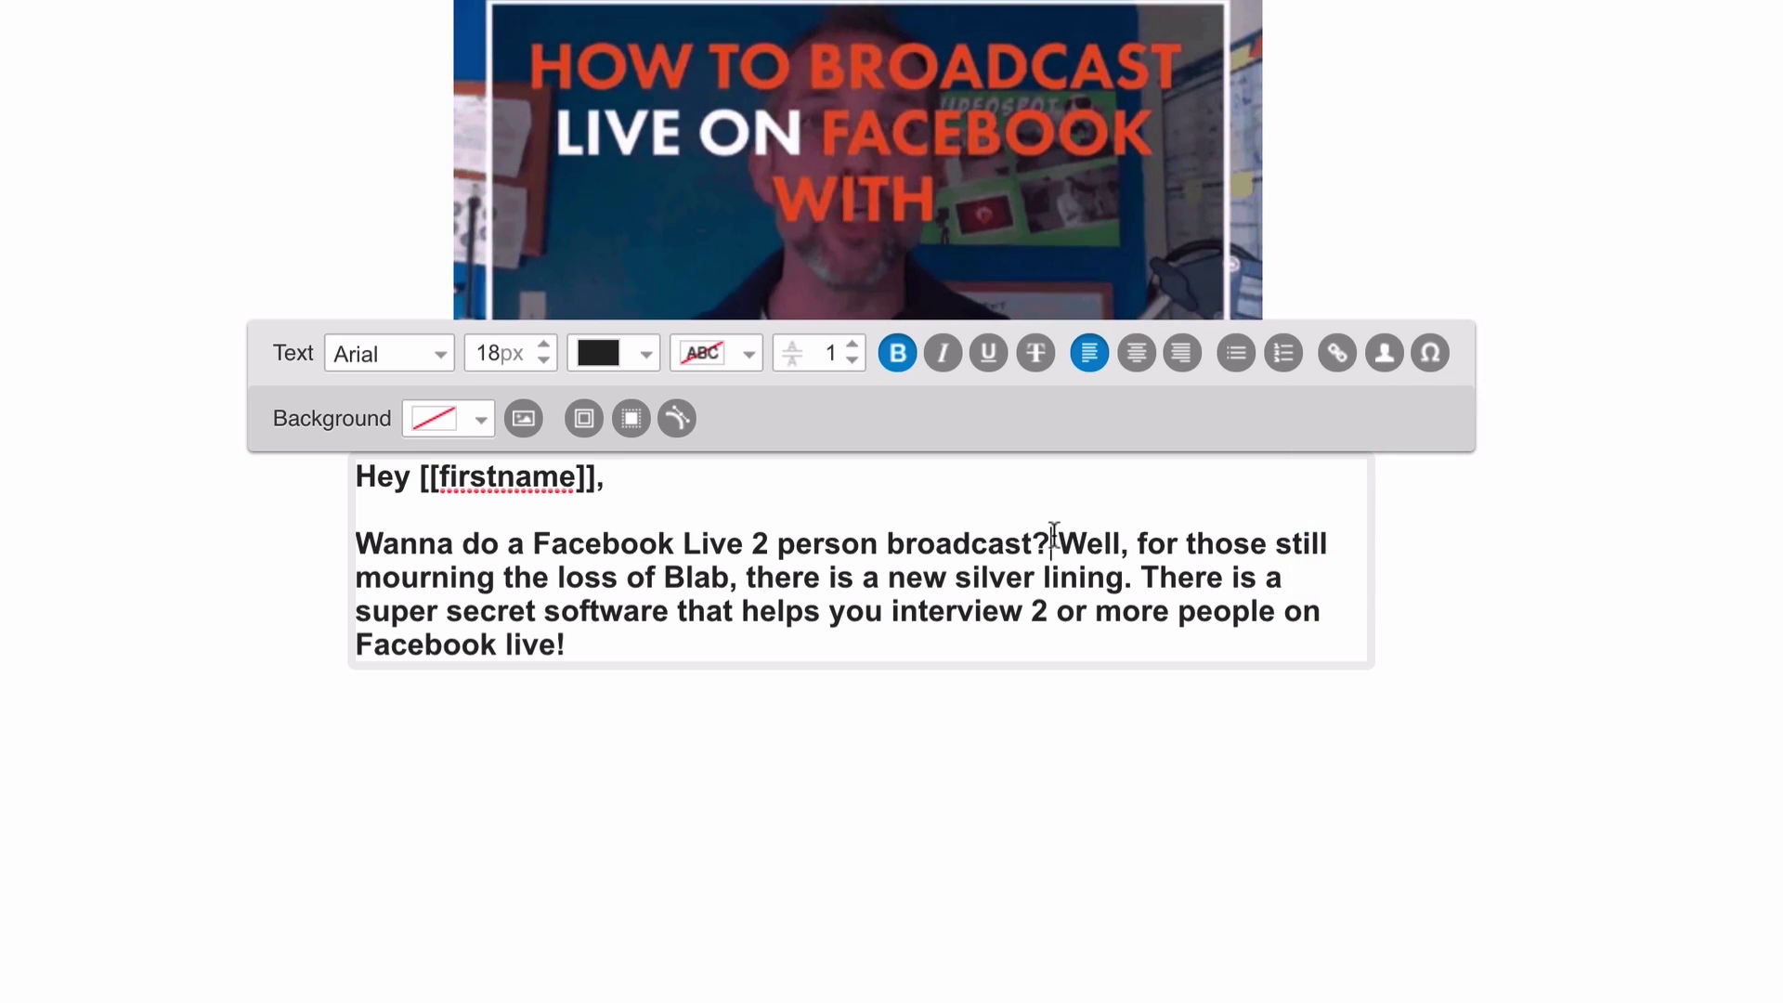
pyautogui.press('Return')
pyautogui.press('Return')
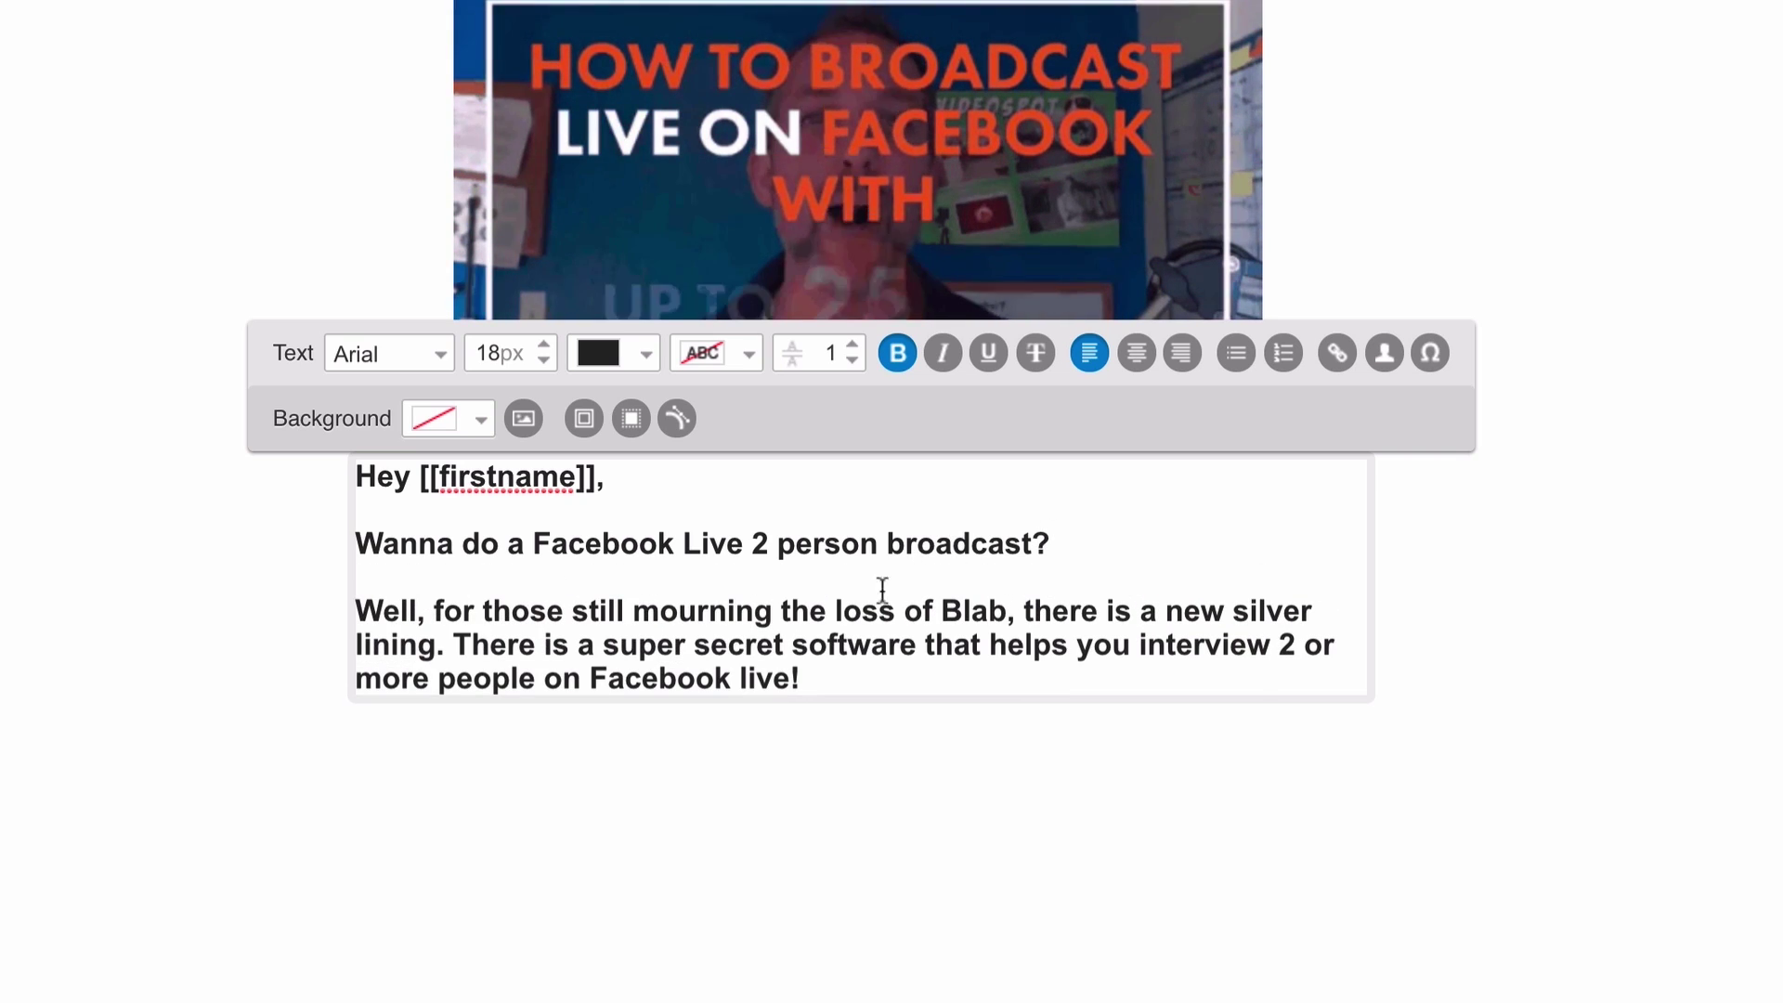
pyautogui.click(834, 685)
pyautogui.press('Return')
pyautogui.press('Return')
pyautogui.click(245, 658)
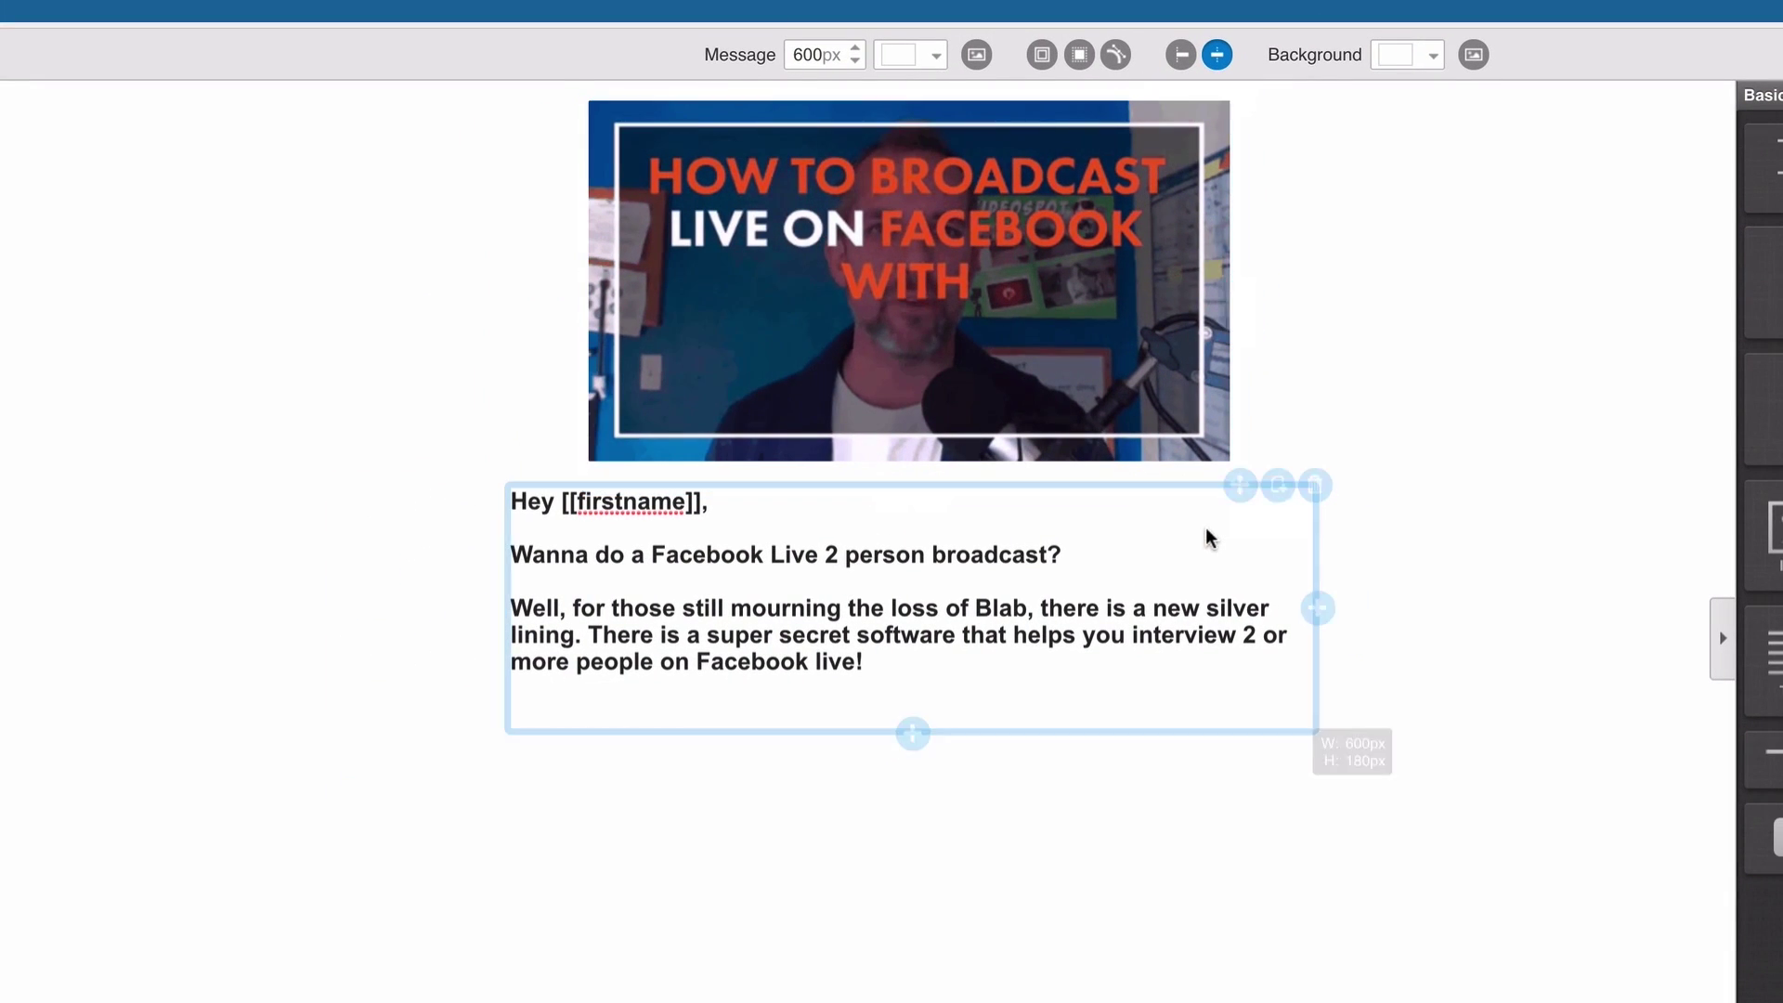
# Move the text block above the animated GIF, save it as a snippet and place a copy of it below the GIF
pyautogui.moveTo(1240, 484); pyautogui.dragTo(1215, 221)
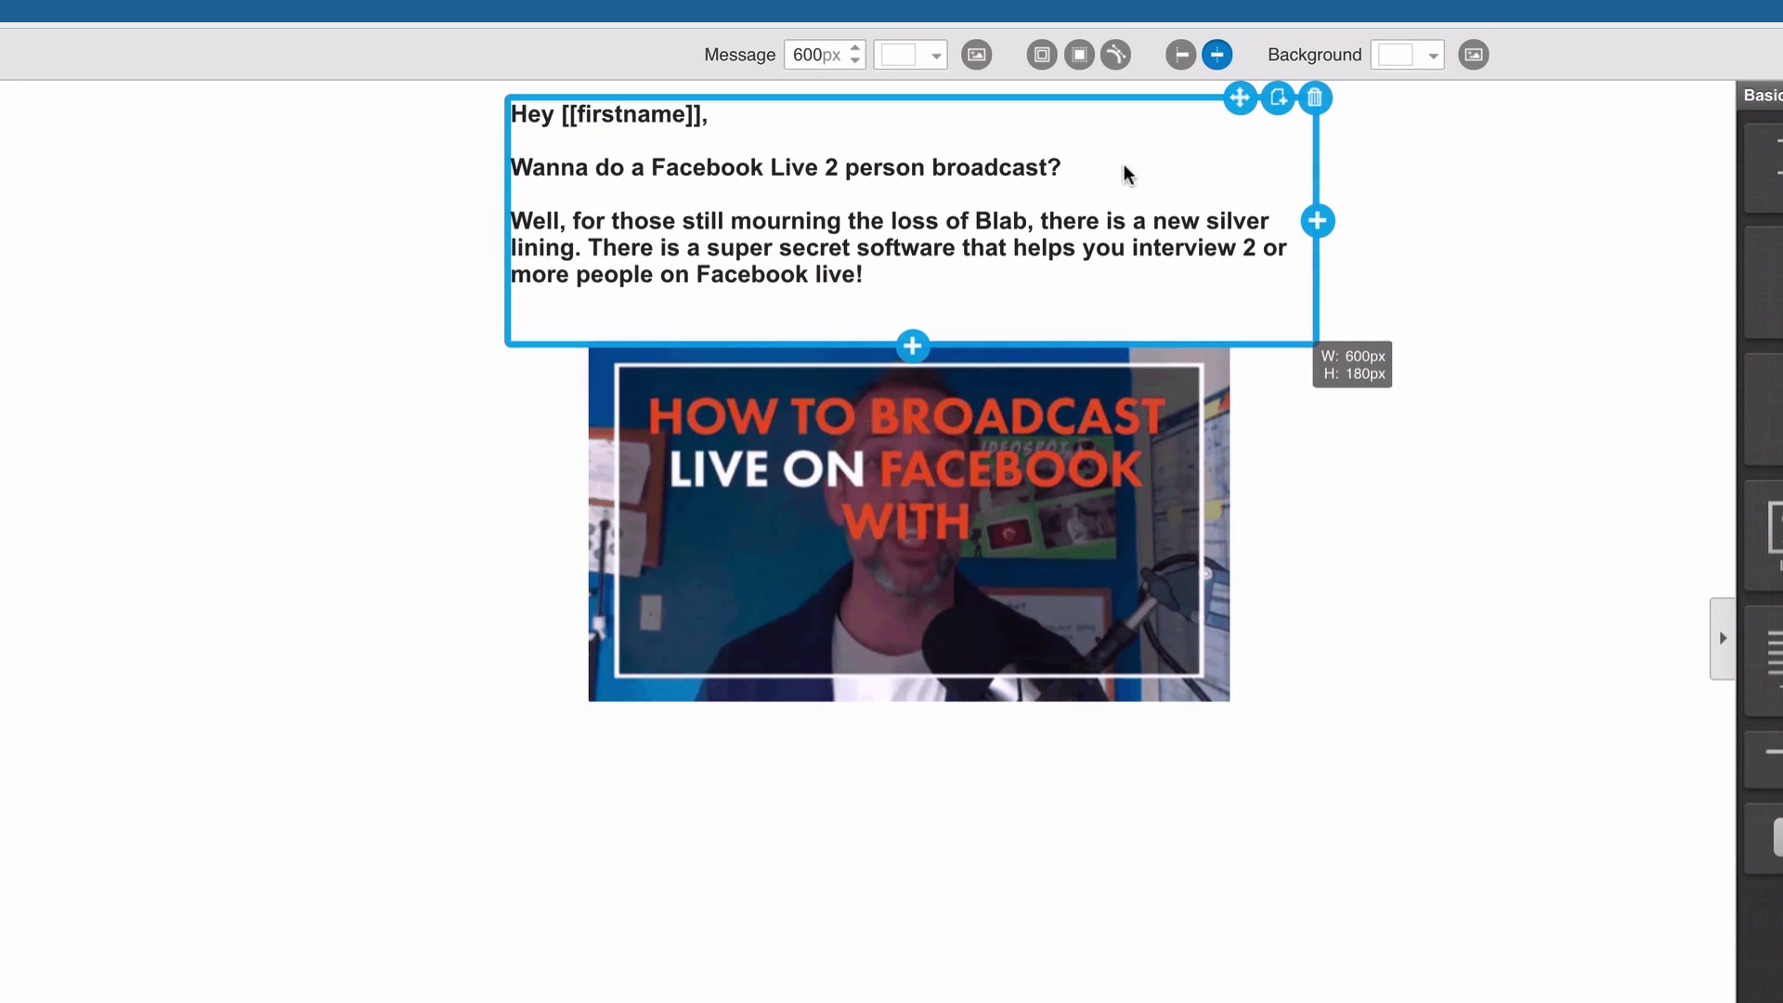
pyautogui.click(1280, 98)
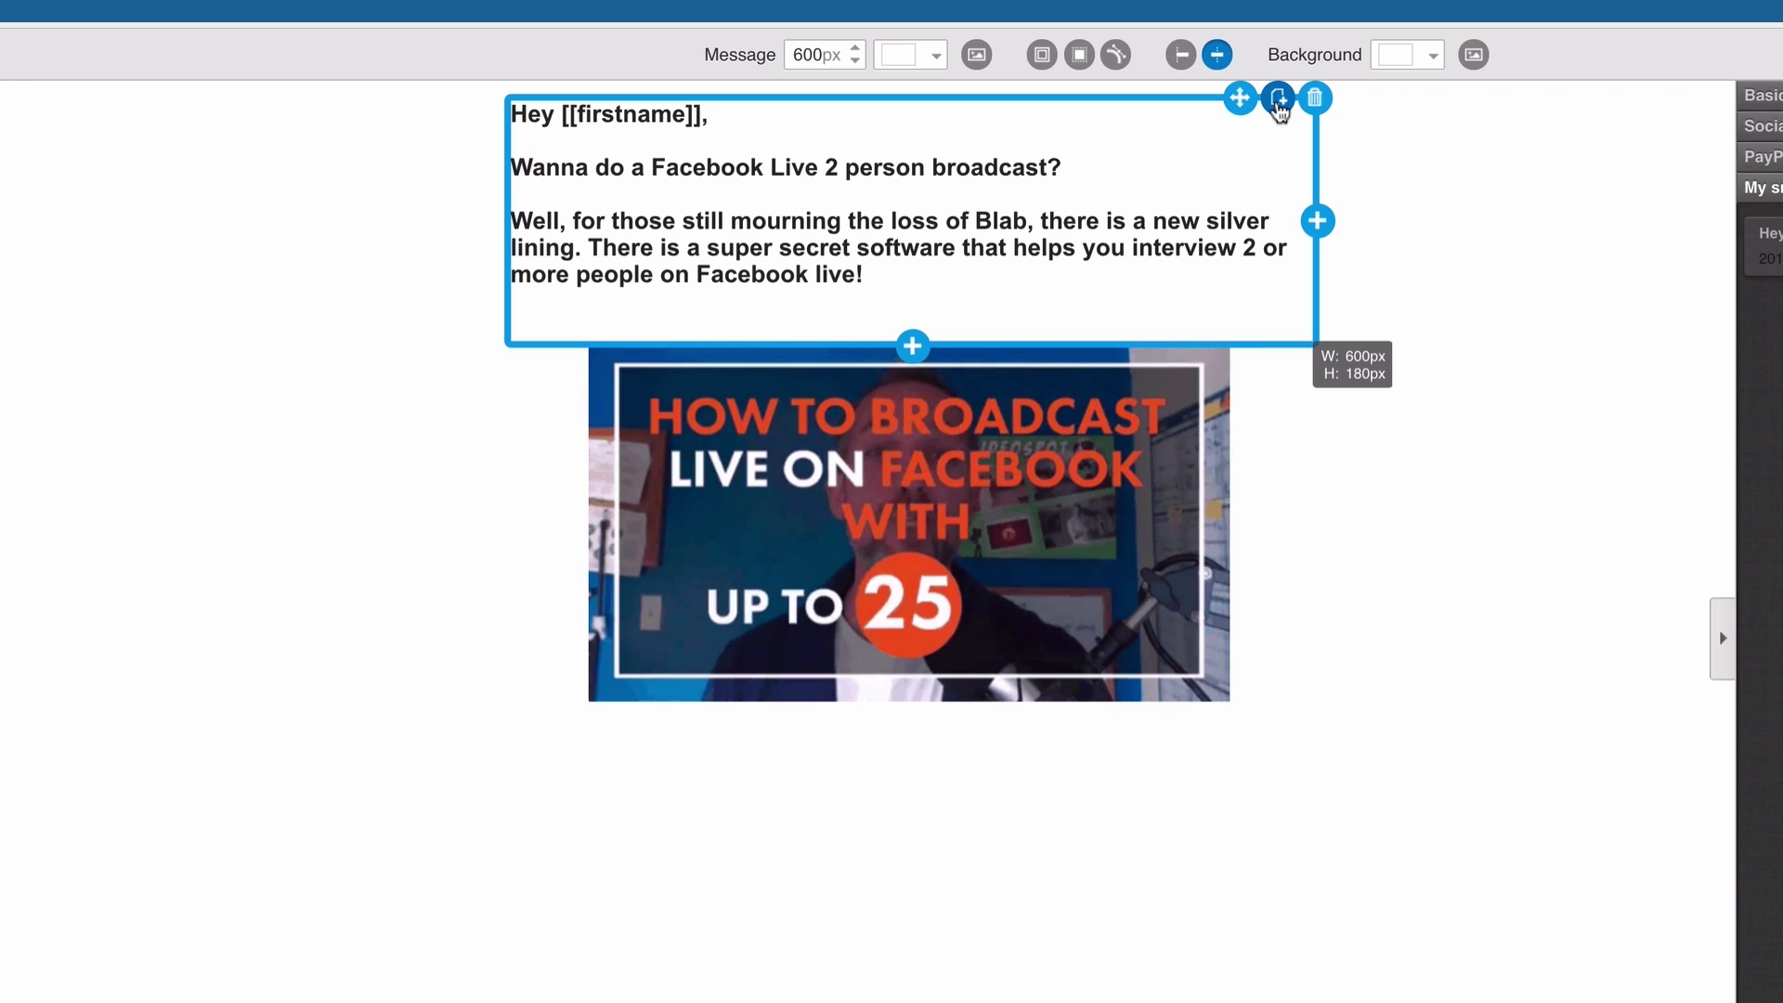
pyautogui.click(913, 345)
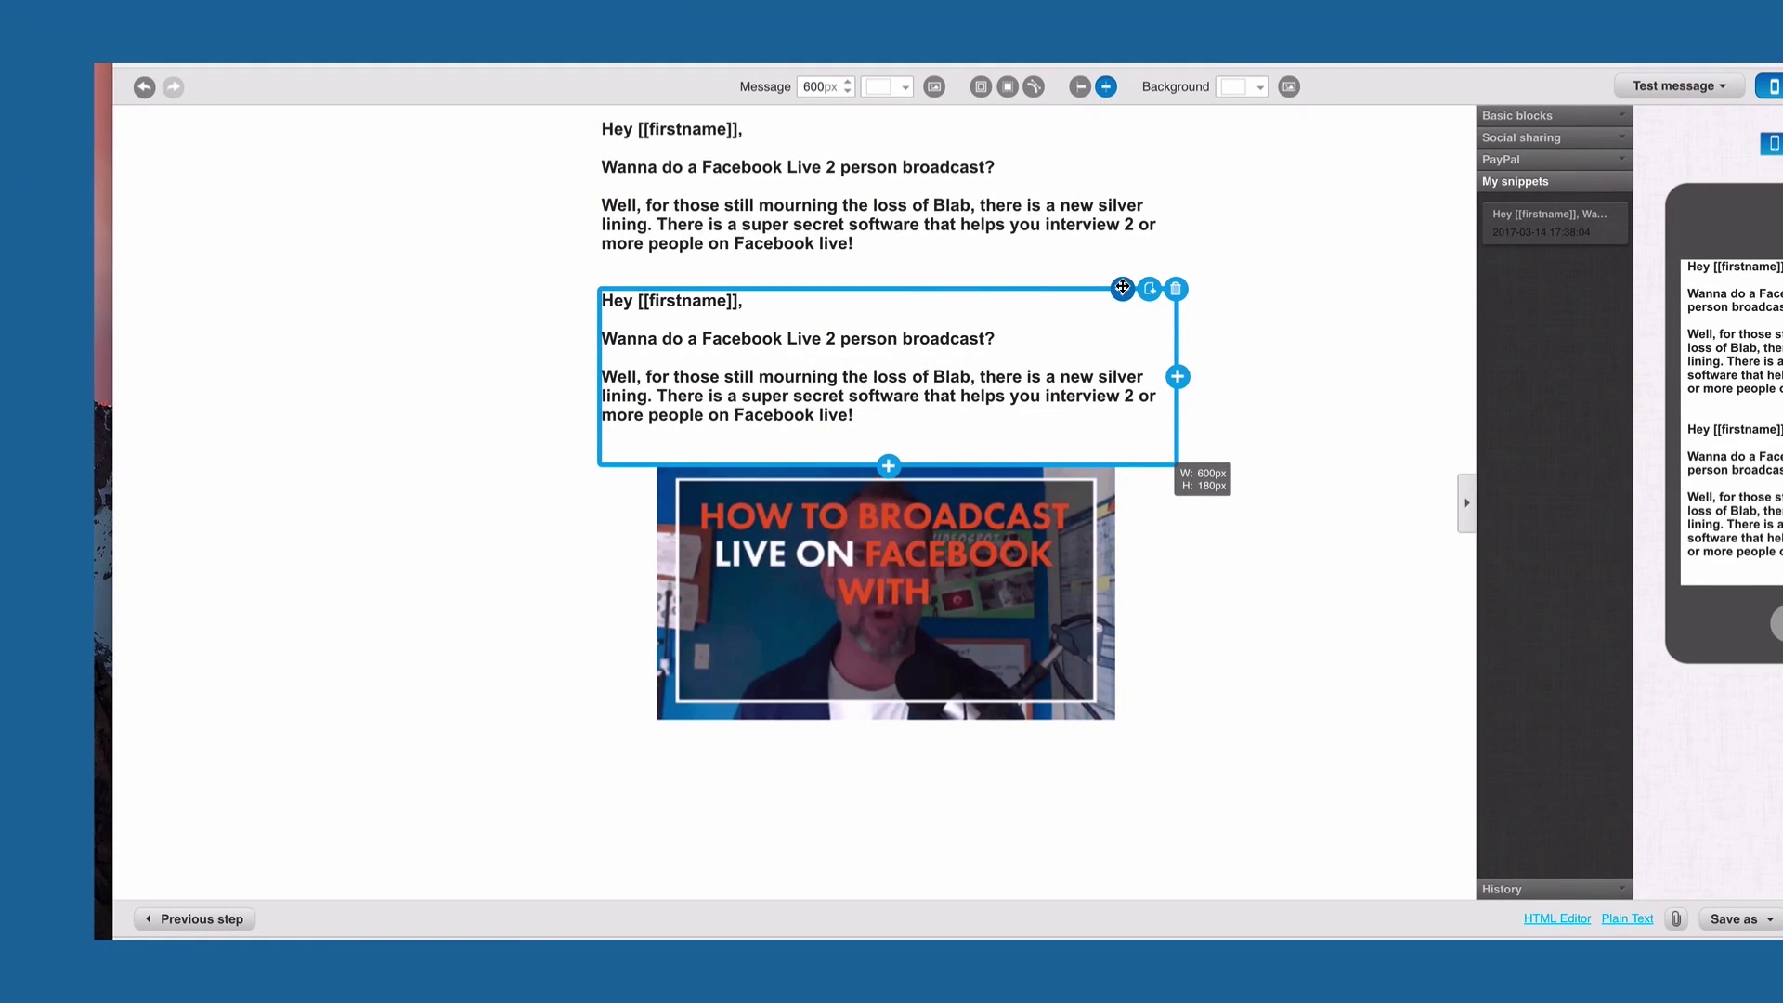
pyautogui.moveTo(1163, 312); pyautogui.dragTo(1088, 627)
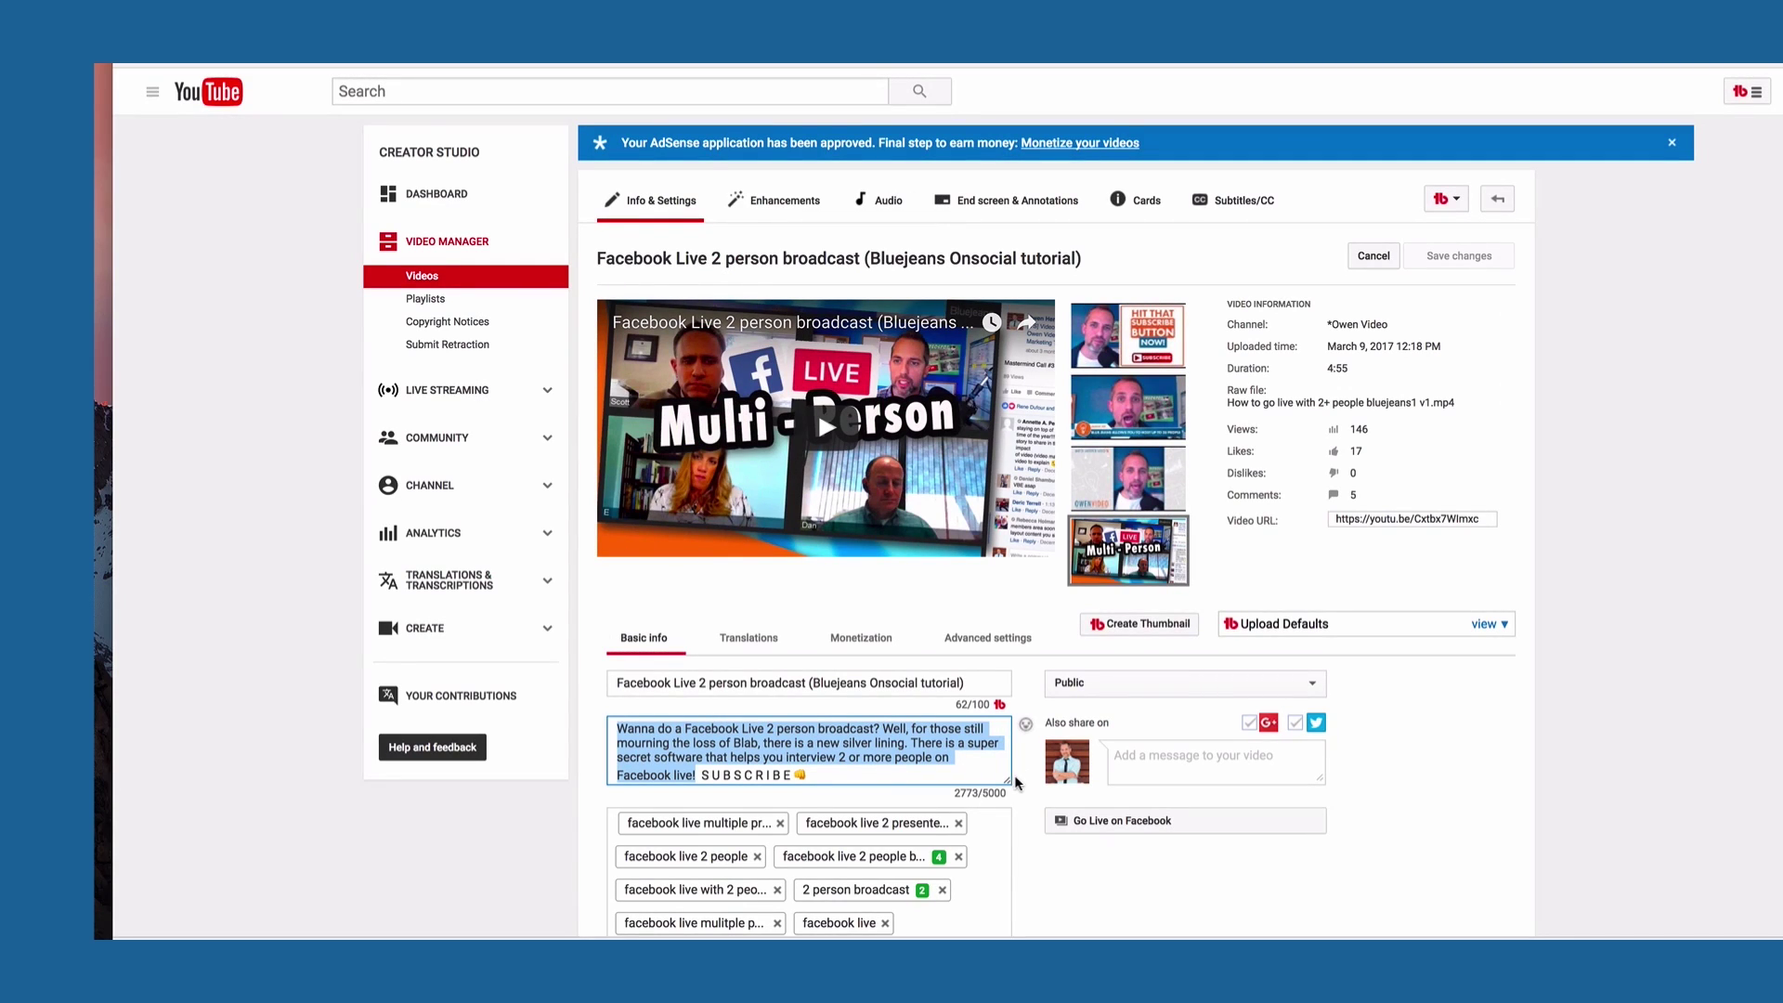
# In the YouTube edit page, copy the description from "Now thanks to BlueJeans" through "save an HD copy of your broadcast!"
pyautogui.moveTo(1010, 786); pyautogui.dragTo(1009, 929)
pyautogui.scroll(-2, 737, 787)
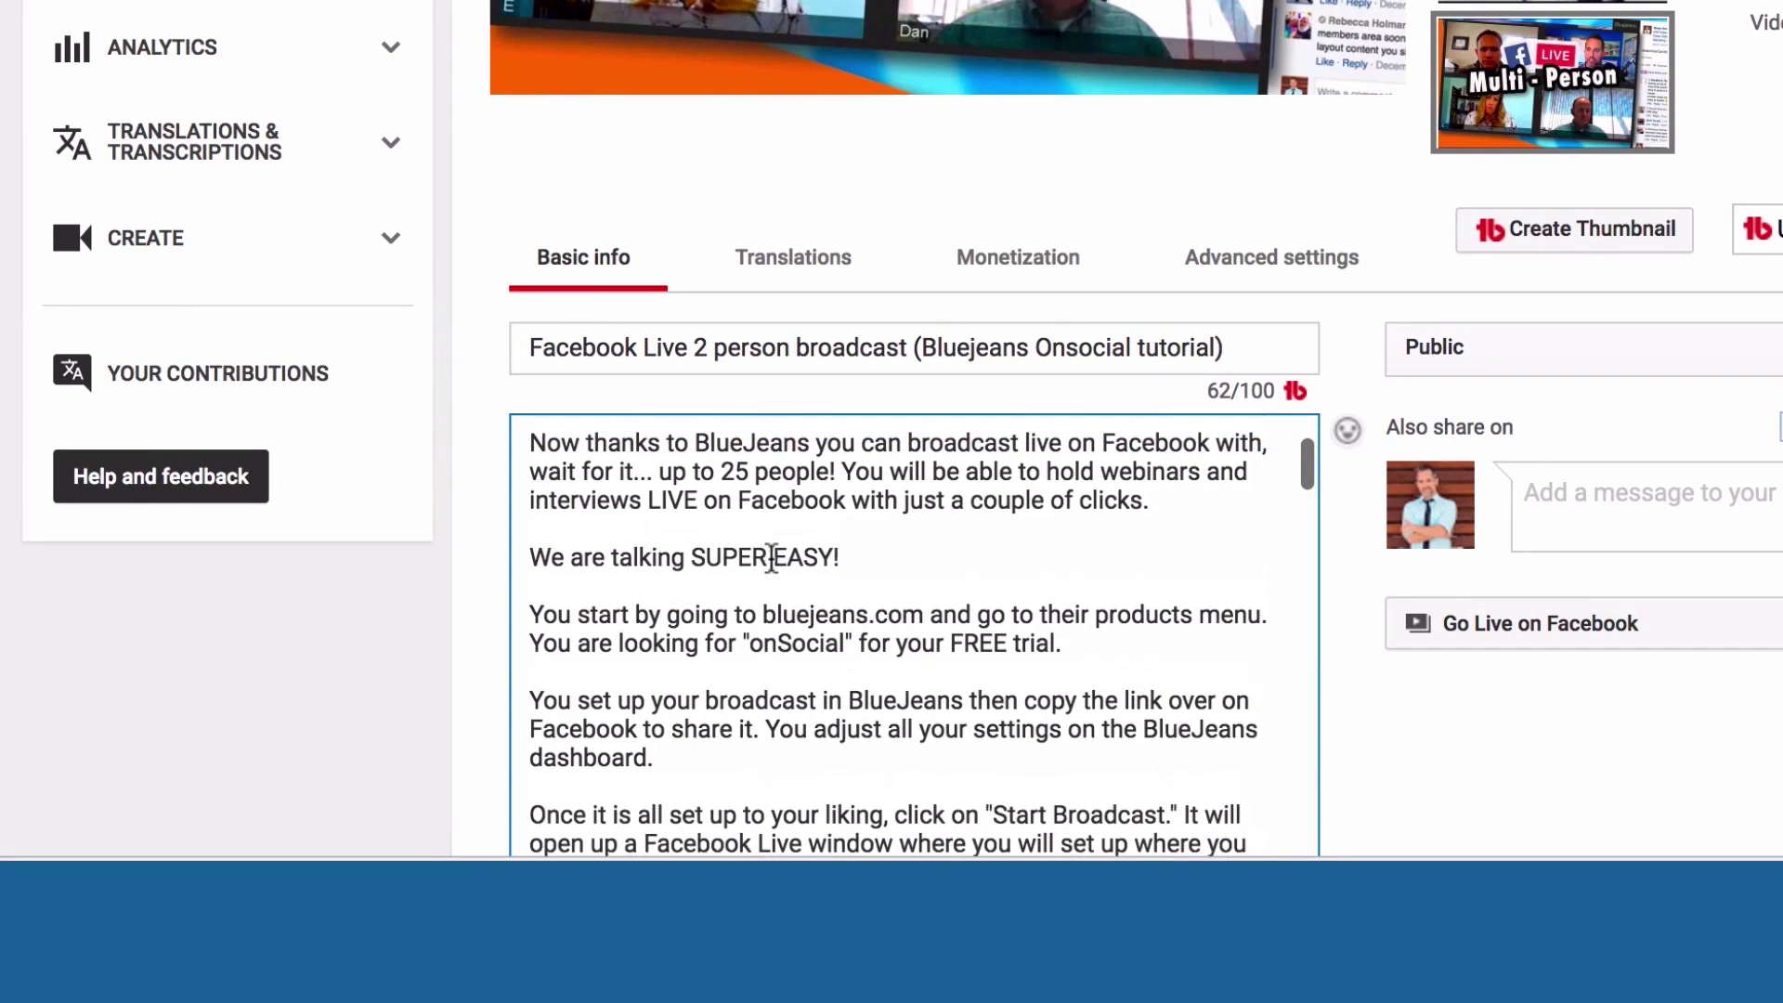
pyautogui.scroll(1, 772, 557)
pyautogui.moveTo(538, 516); pyautogui.dragTo(926, 606)
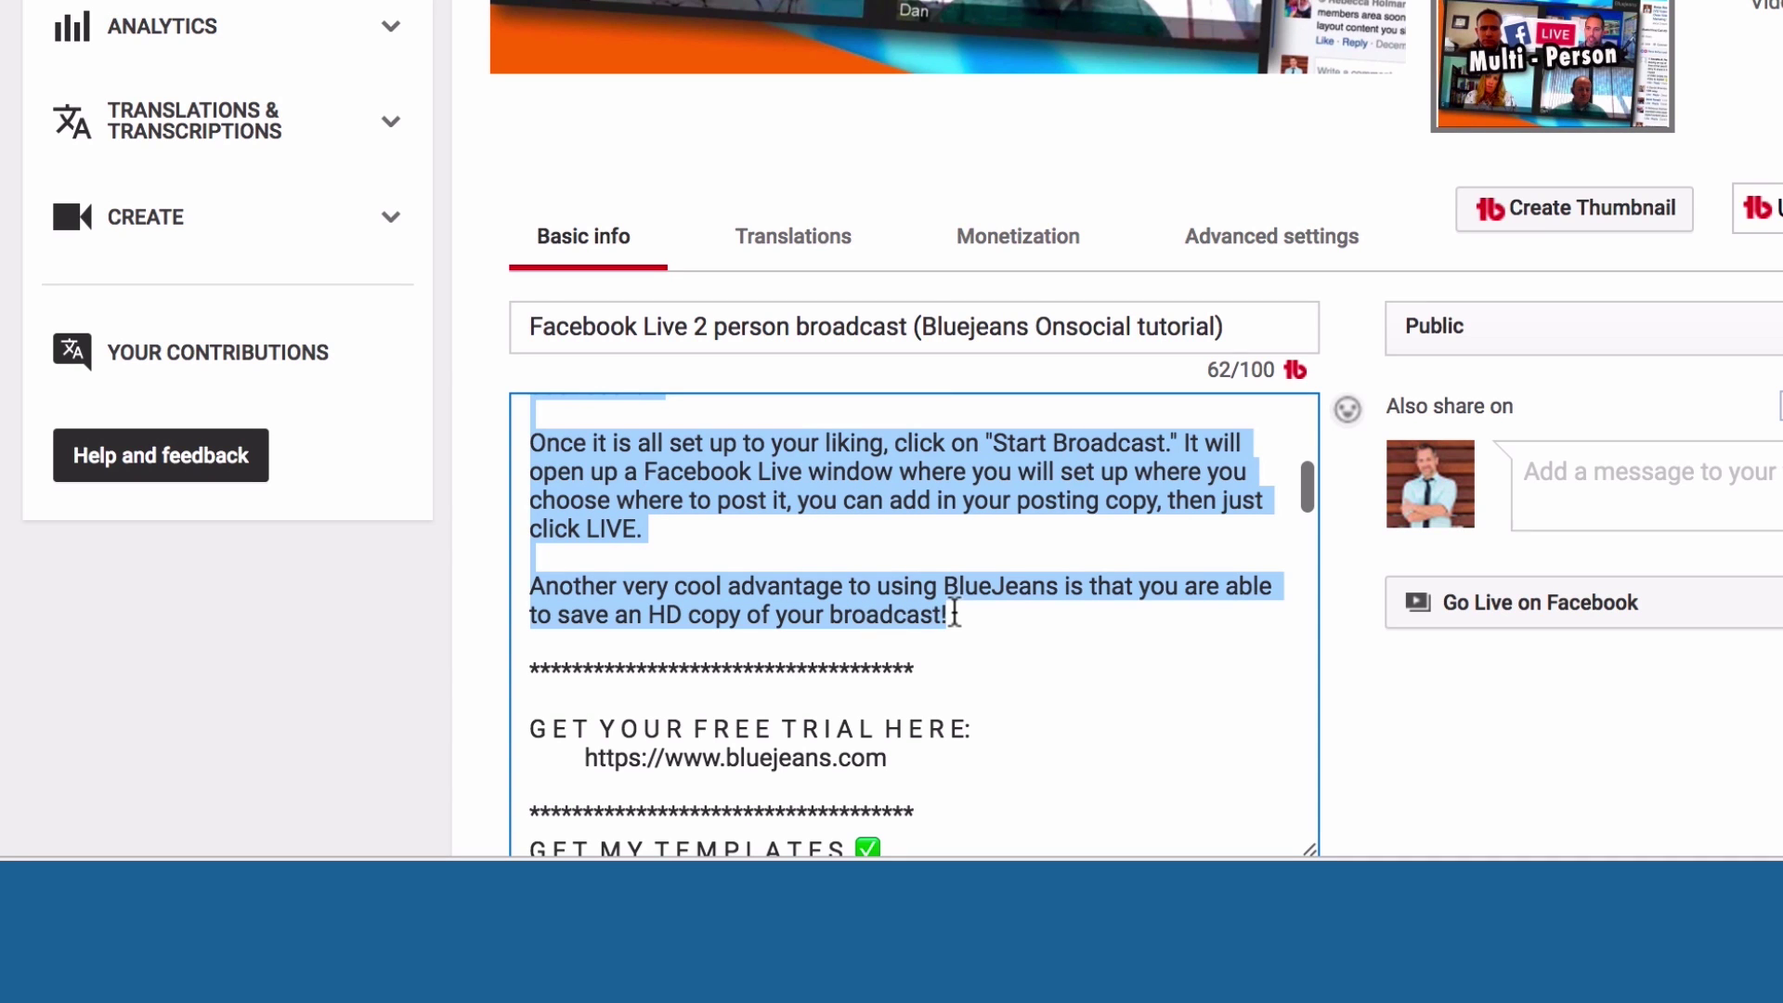
pyautogui.rightClick(784, 498)
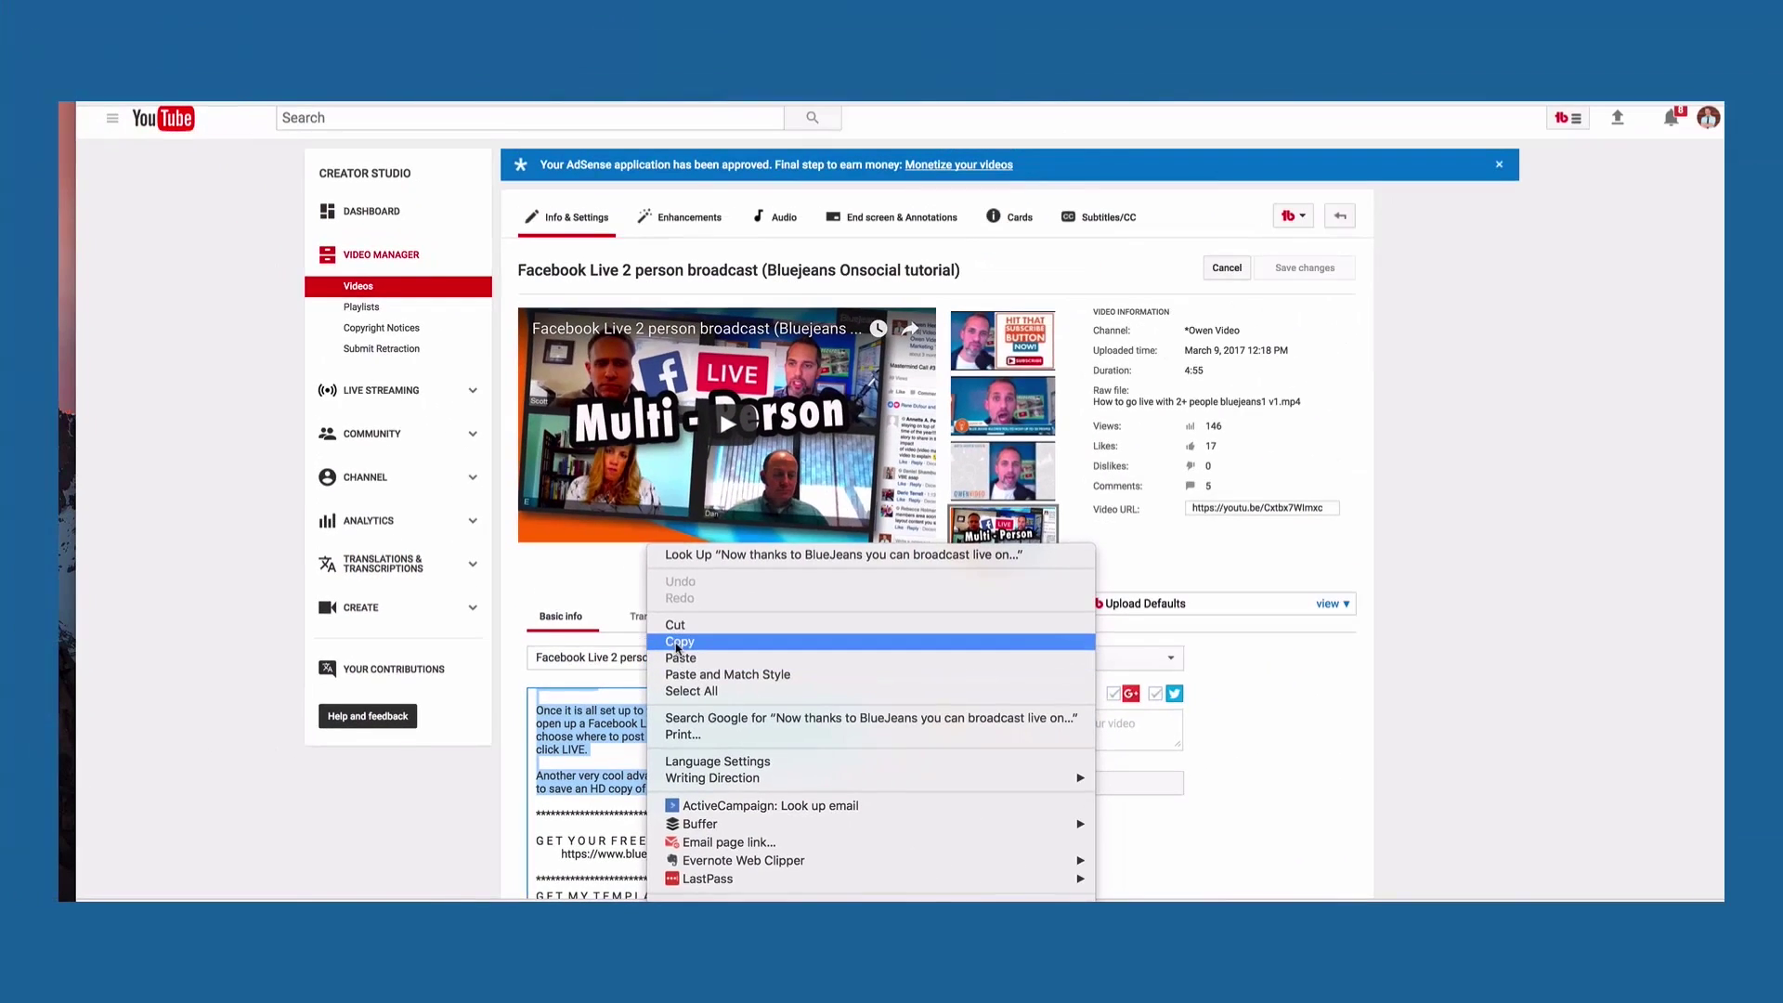
pyautogui.click(678, 642)
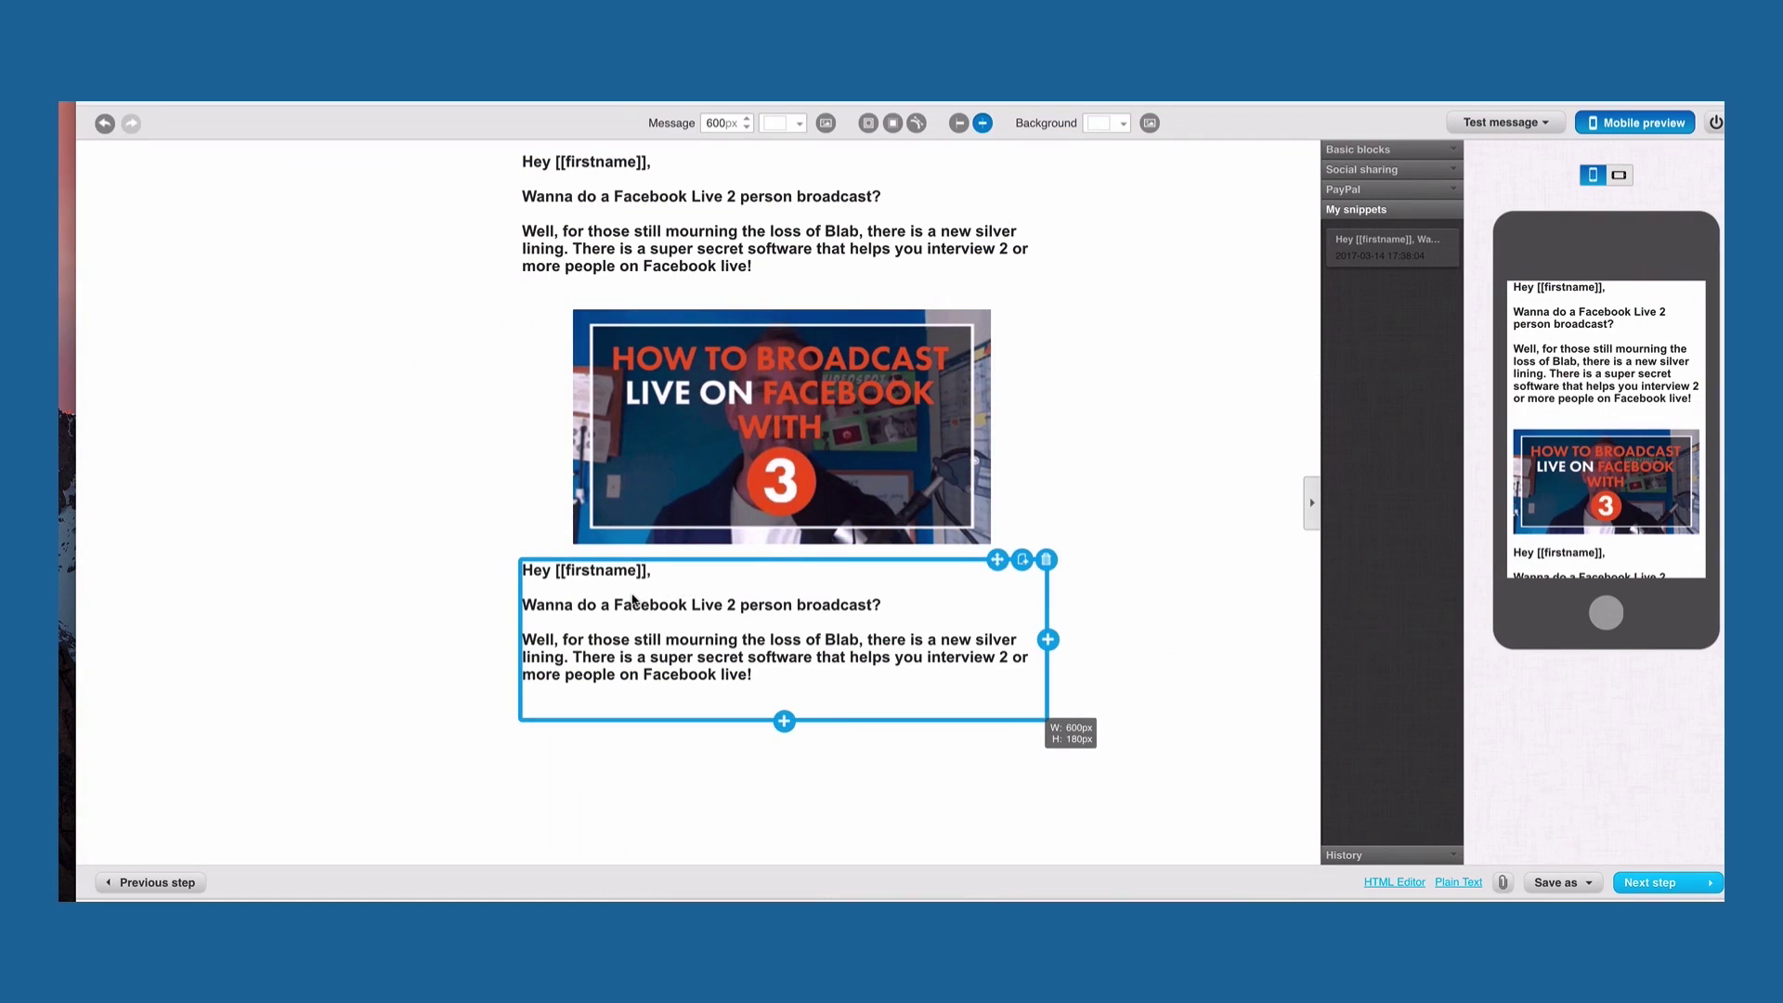
# Back in the newsletter, replace all text in the block below the GIF with the copied description
pyautogui.click(632, 599)
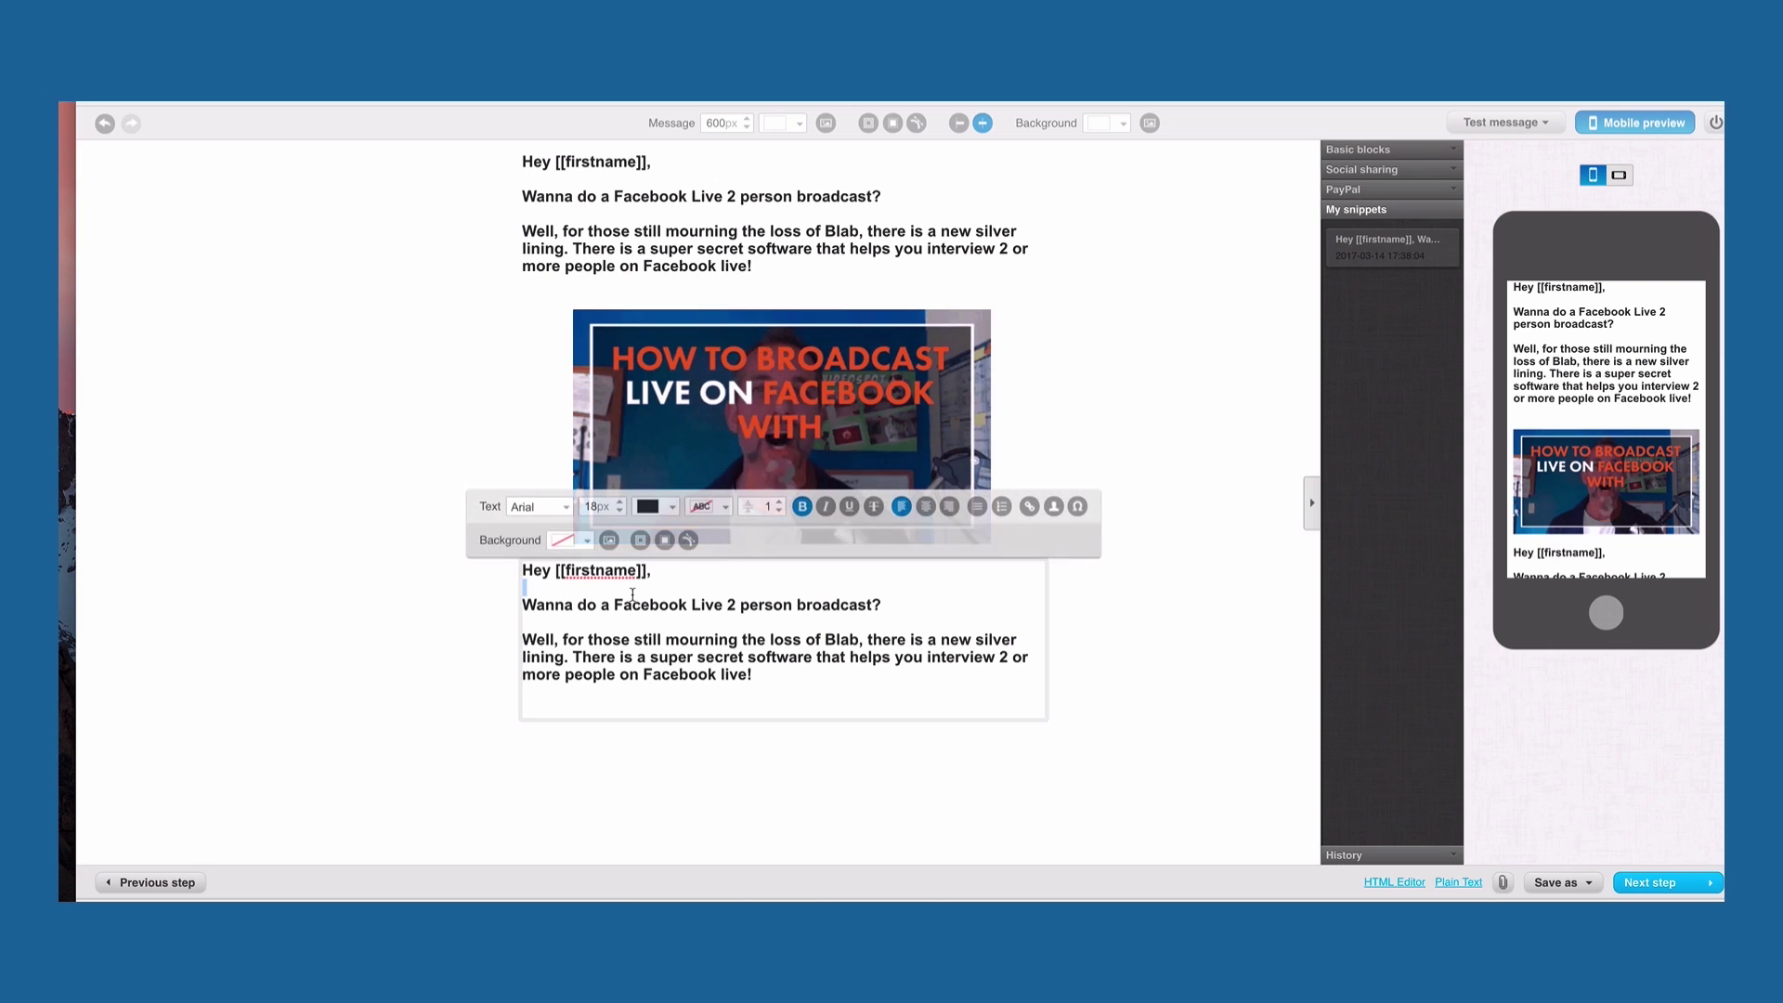
pyautogui.hotkey('ctrl', 'a')
pyautogui.hotkey('ctrl', 'v')
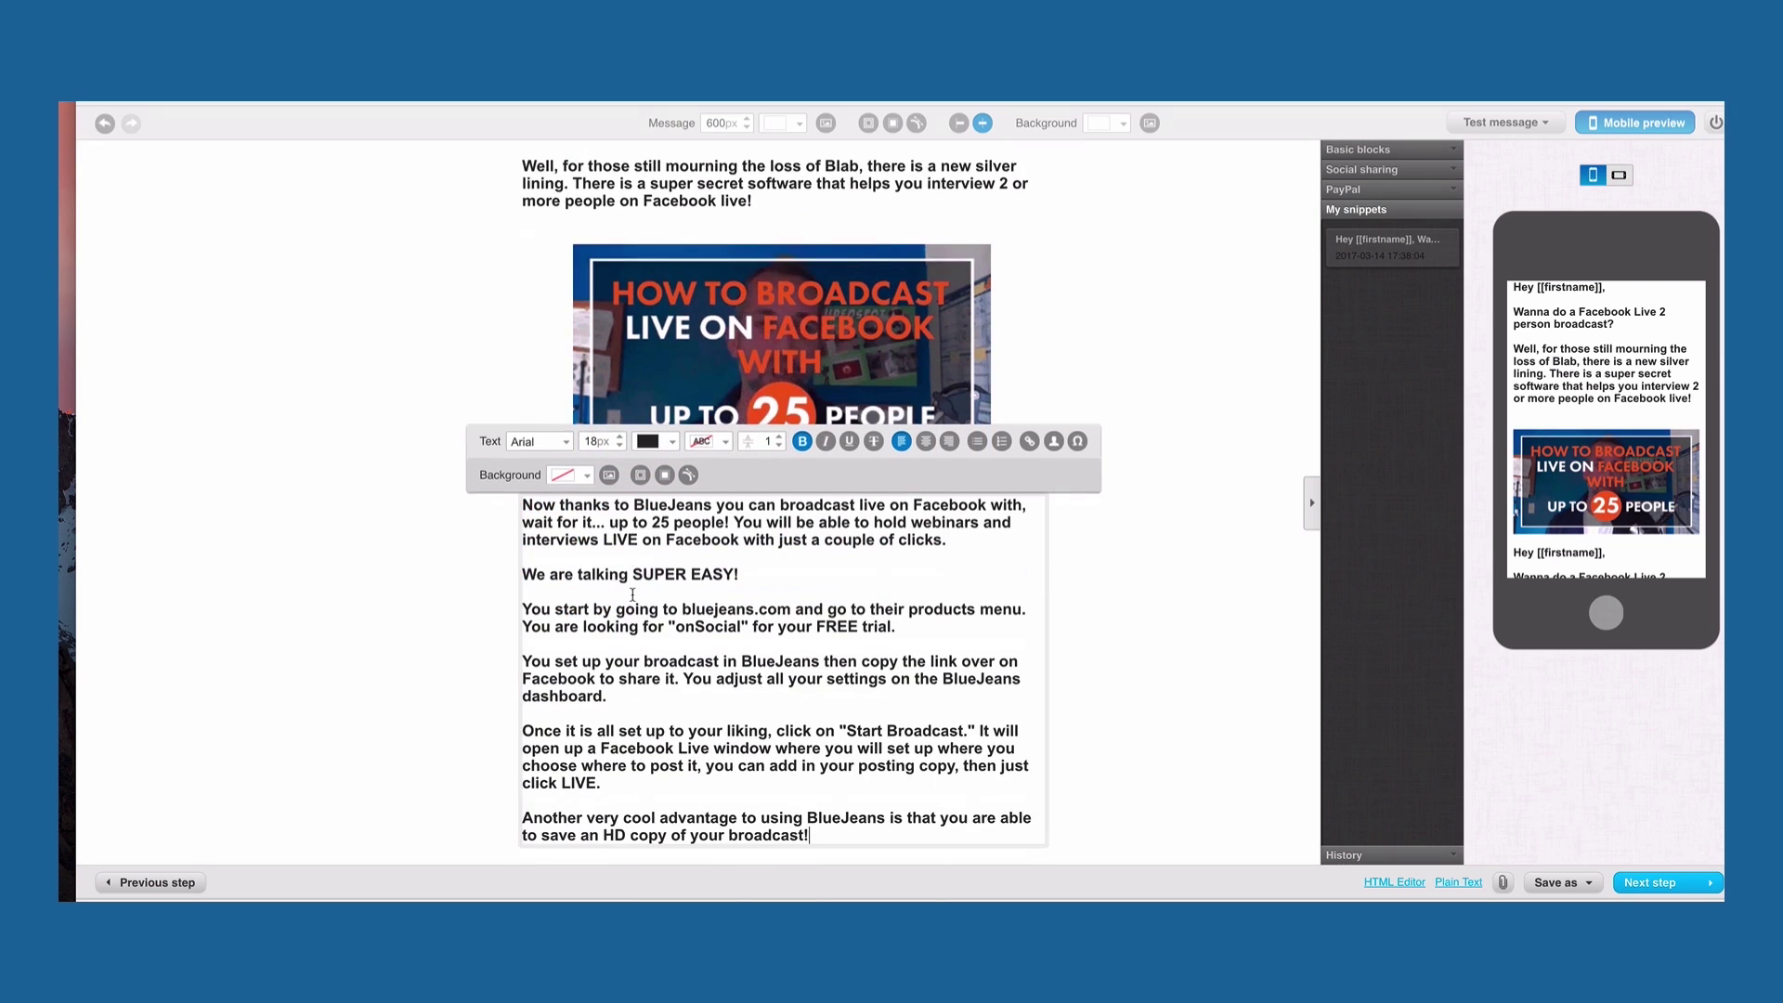
# Add the closing line "Thanks for watching!" at the end of the lower text block and sign it with the channel name
pyautogui.click(626, 609)
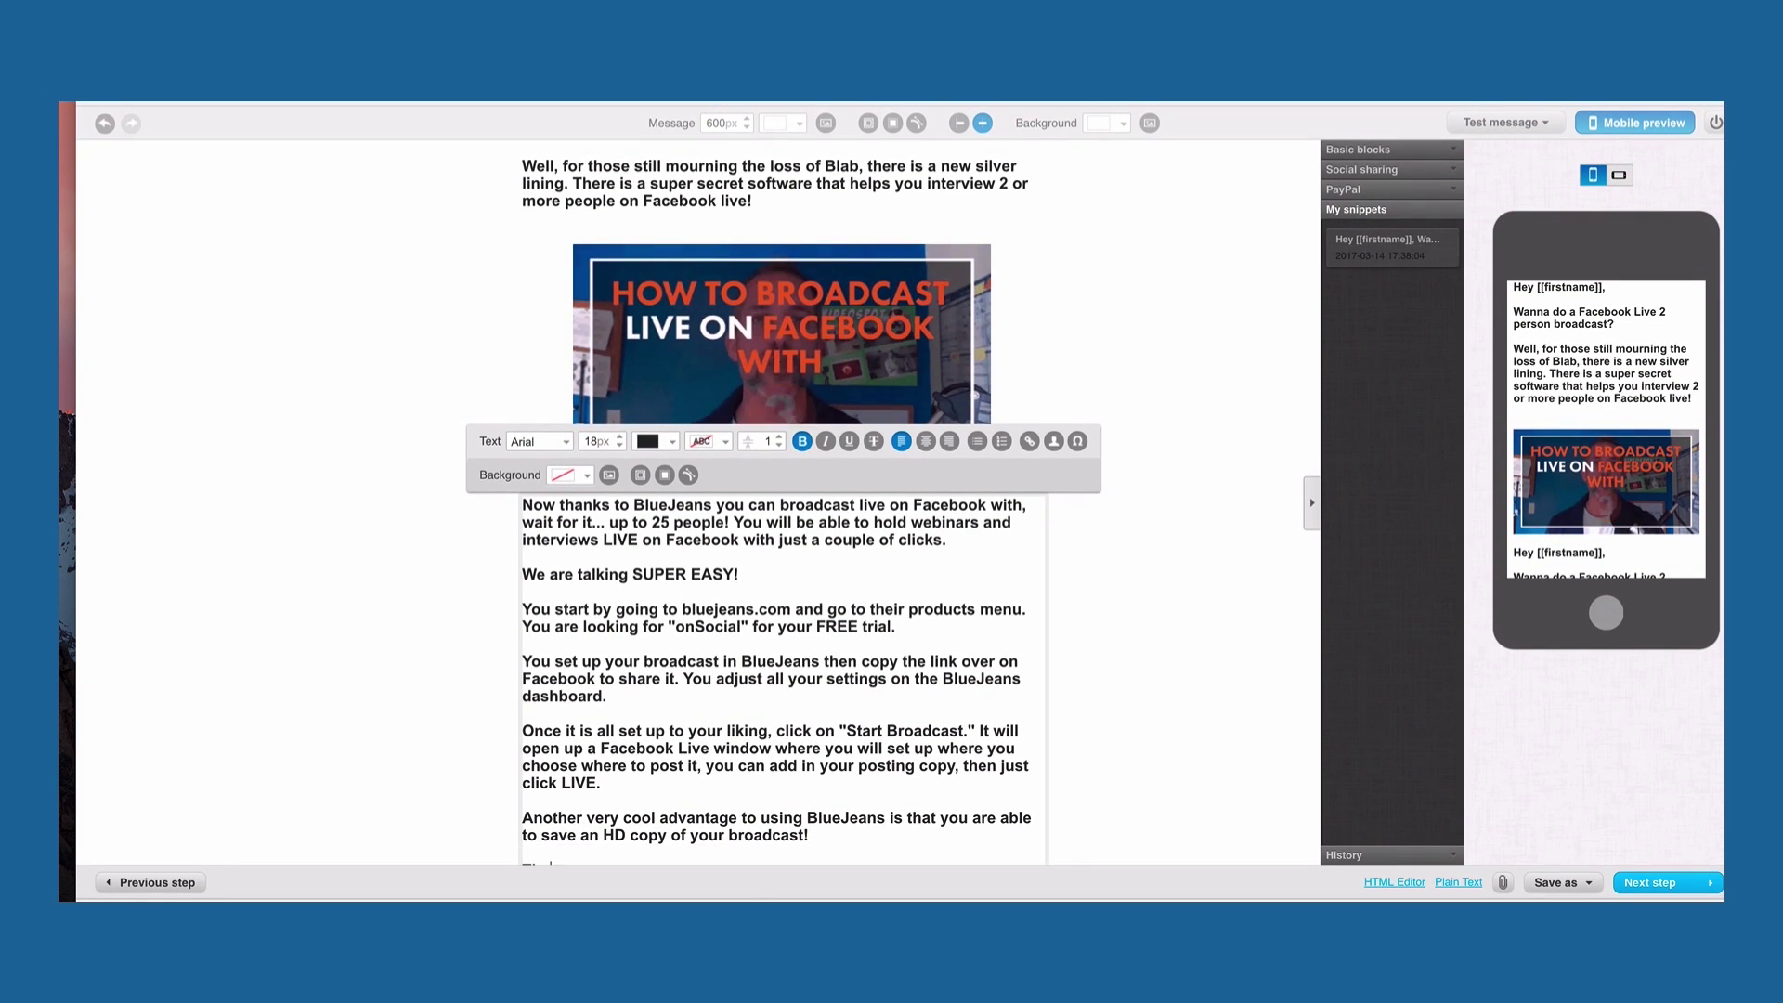
pyautogui.scroll(-2, 780, 557)
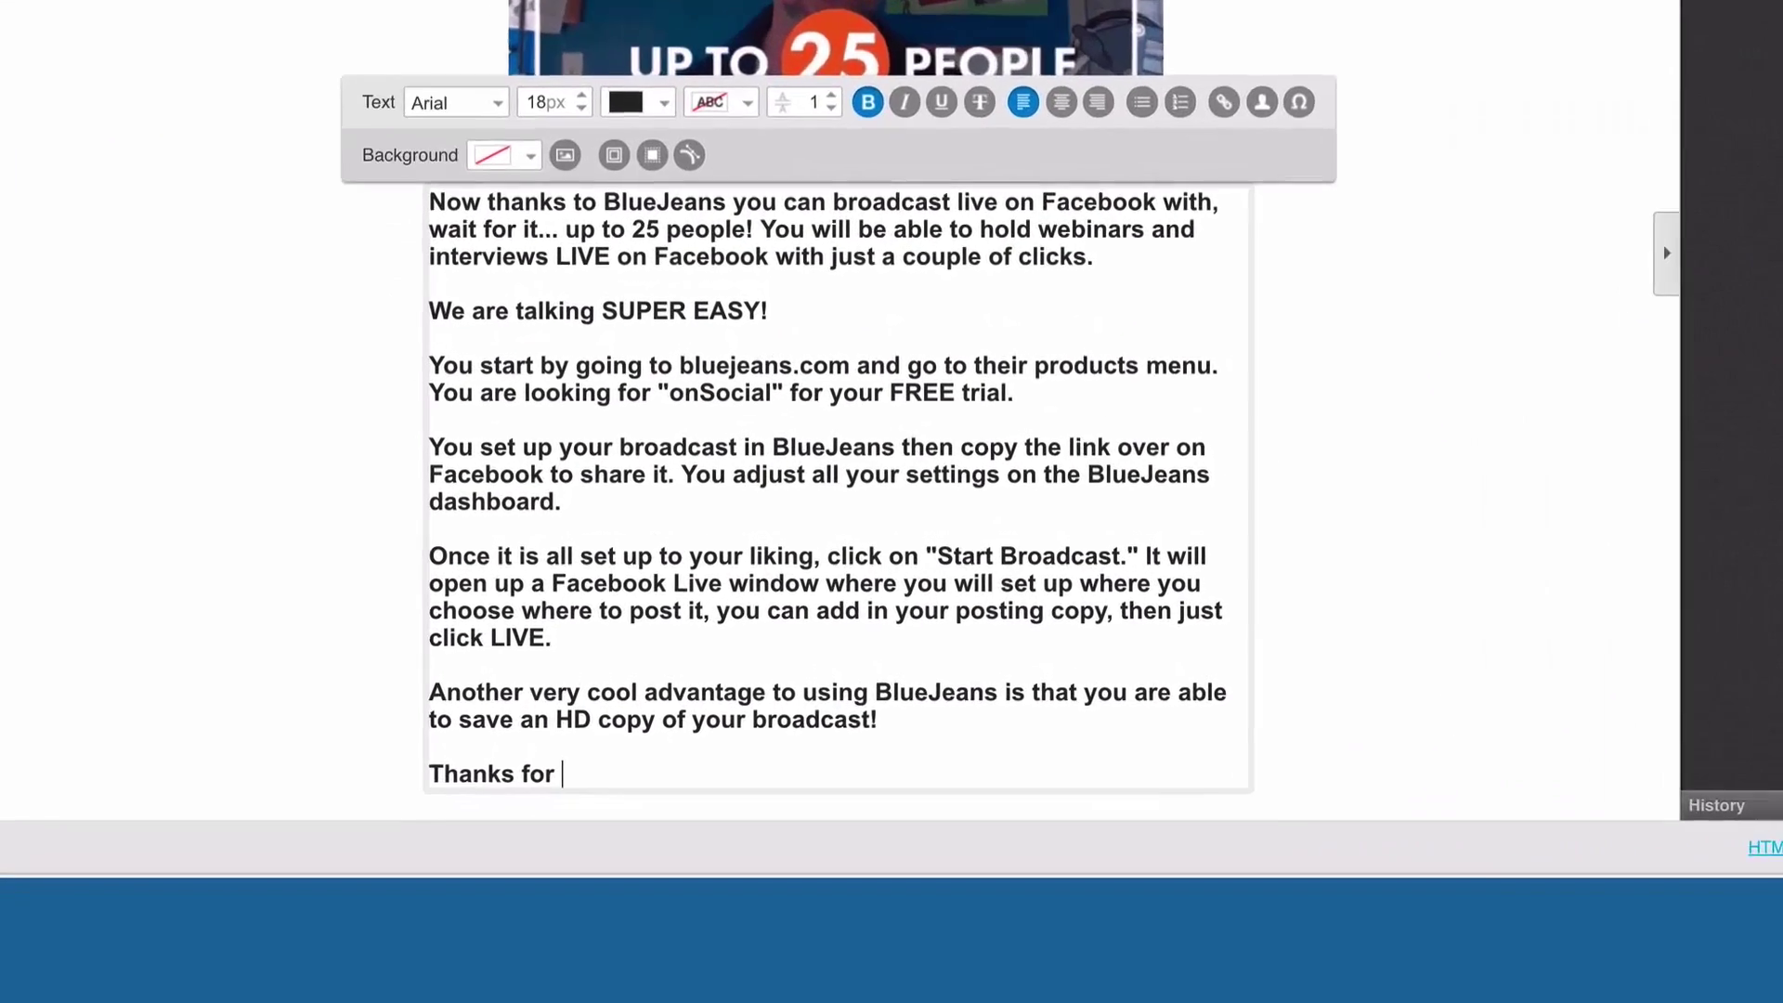
pyautogui.write('wat')
pyautogui.write('ching!')
pyautogui.press('Return')
pyautogui.press('Return')
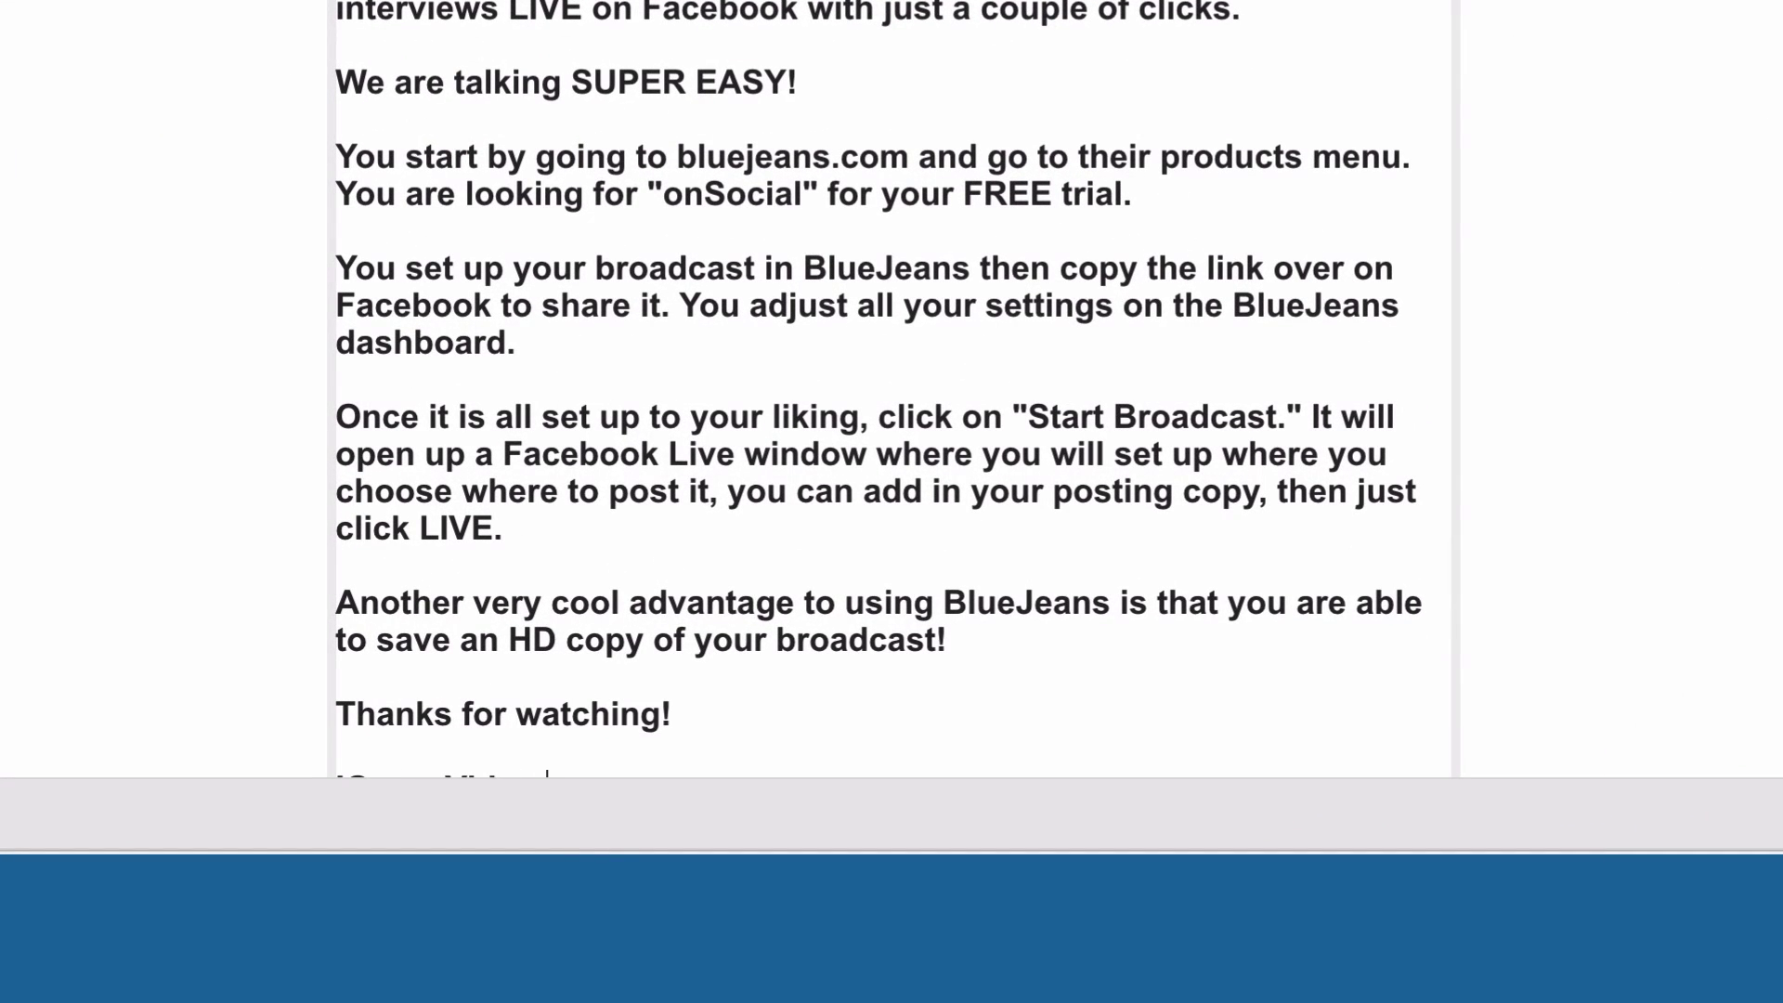
pyautogui.scroll(-1, 869, 818)
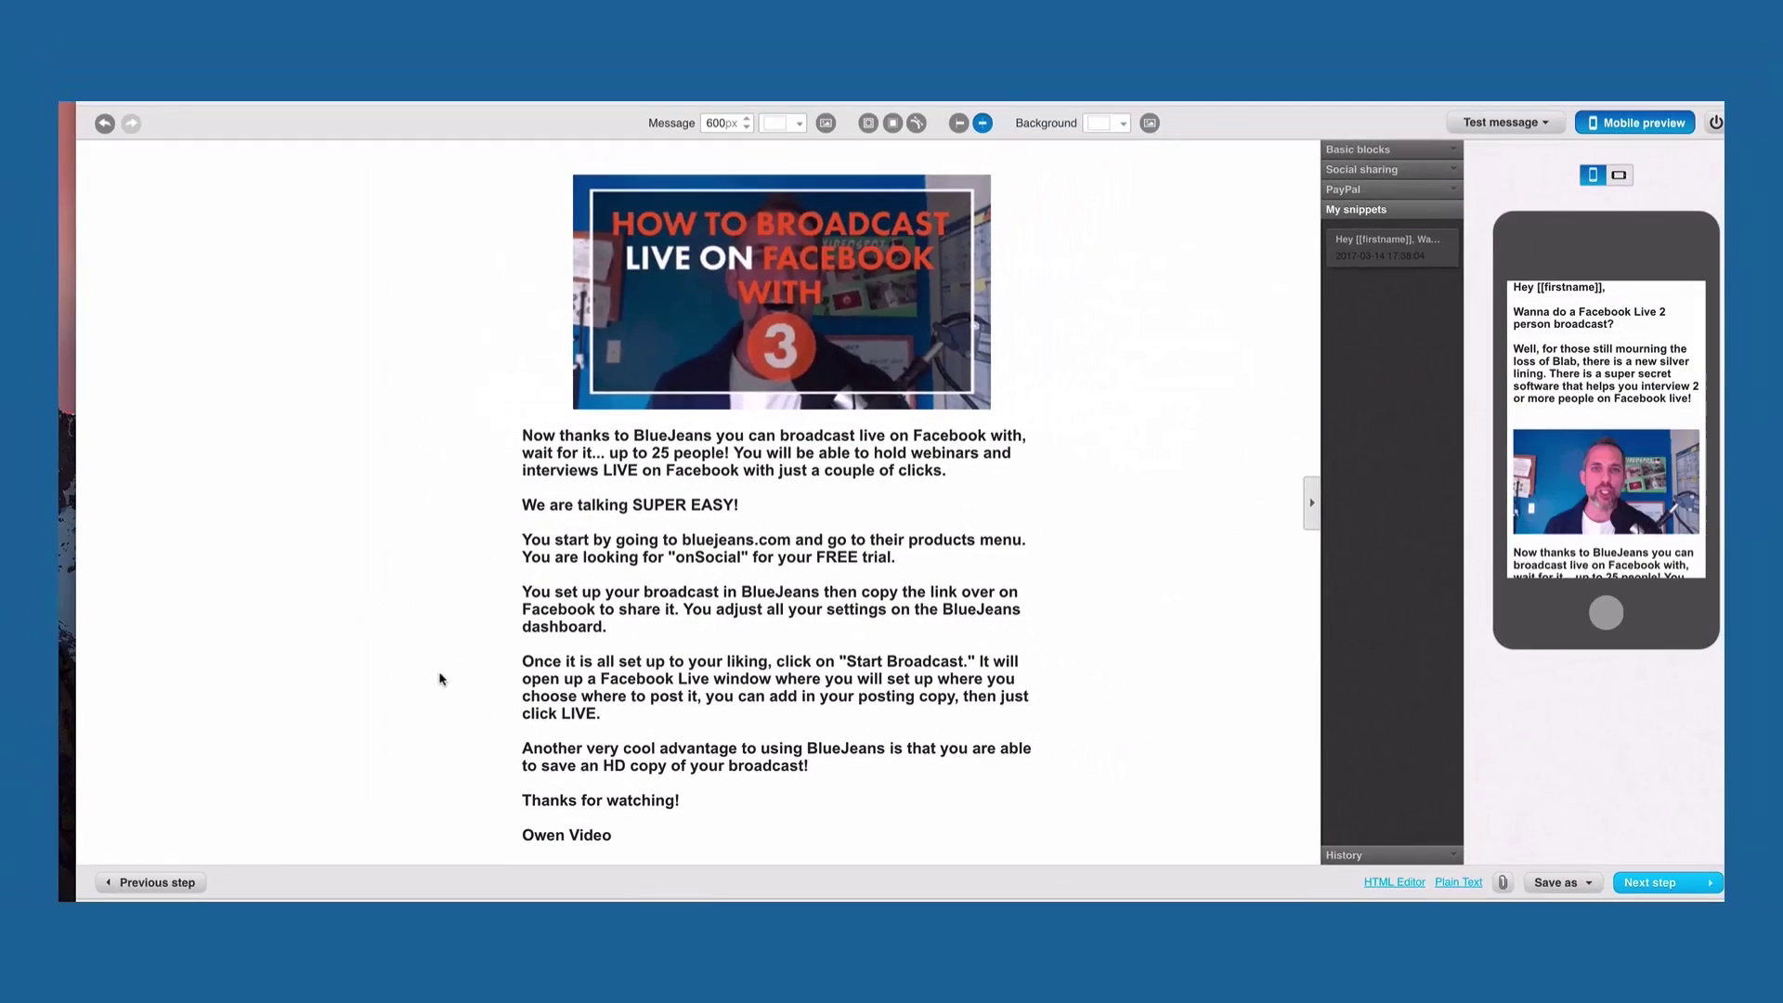
# Copy the Facebook Live 2 person broadcast video's URL from its YouTube video information
pyautogui.scroll(1, 1226, 520)
pyautogui.scroll(1, 1226, 521)
pyautogui.click(829, 407)
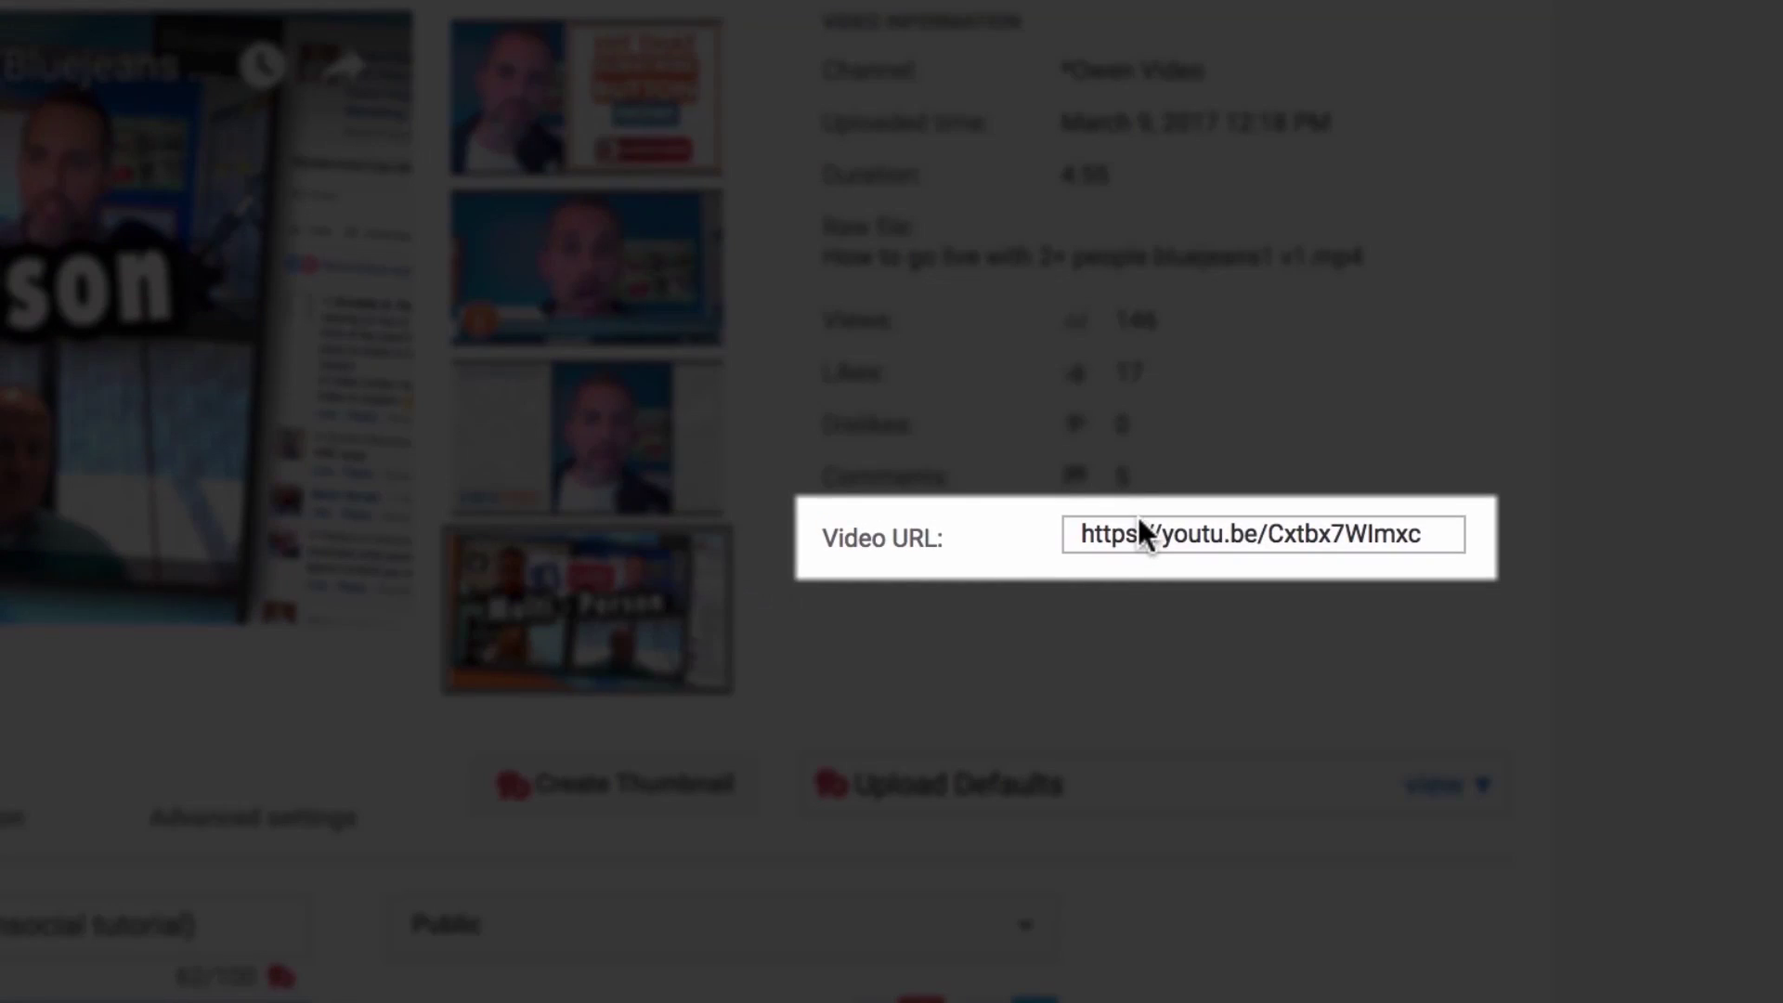
pyautogui.click(1305, 510)
pyautogui.click(1151, 533)
pyautogui.tripleClick(1181, 535)
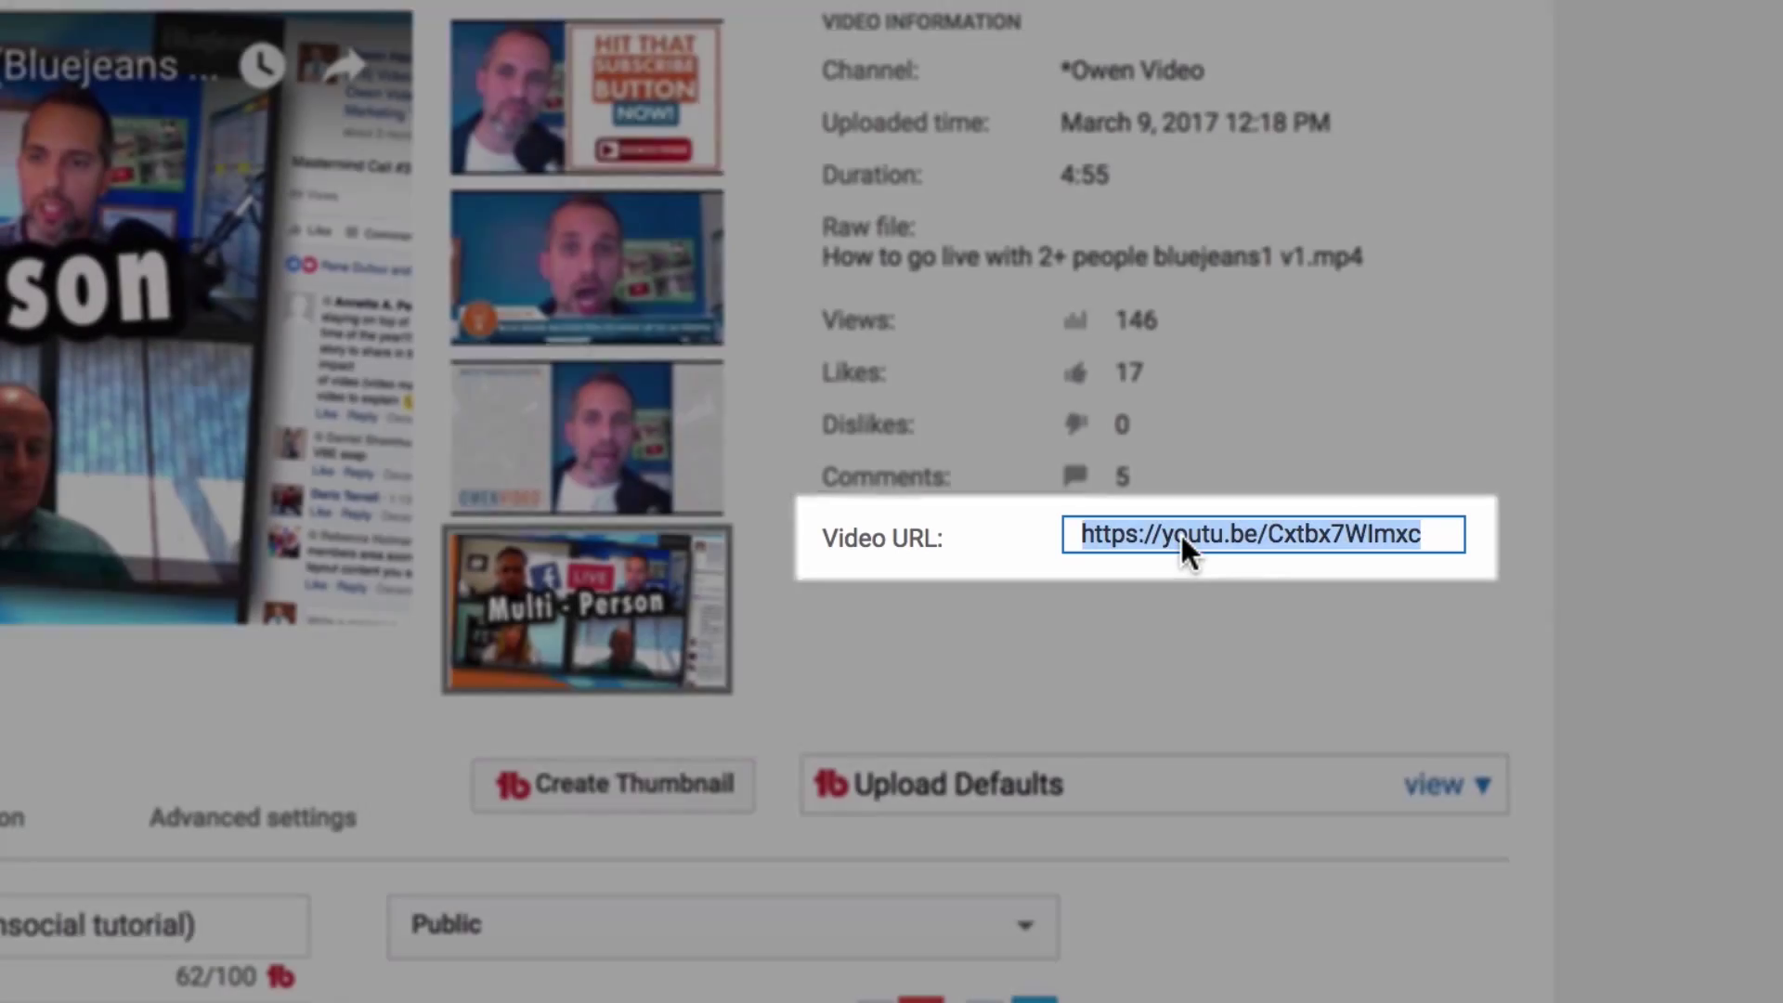
pyautogui.rightClick(1182, 535)
pyautogui.click(1244, 641)
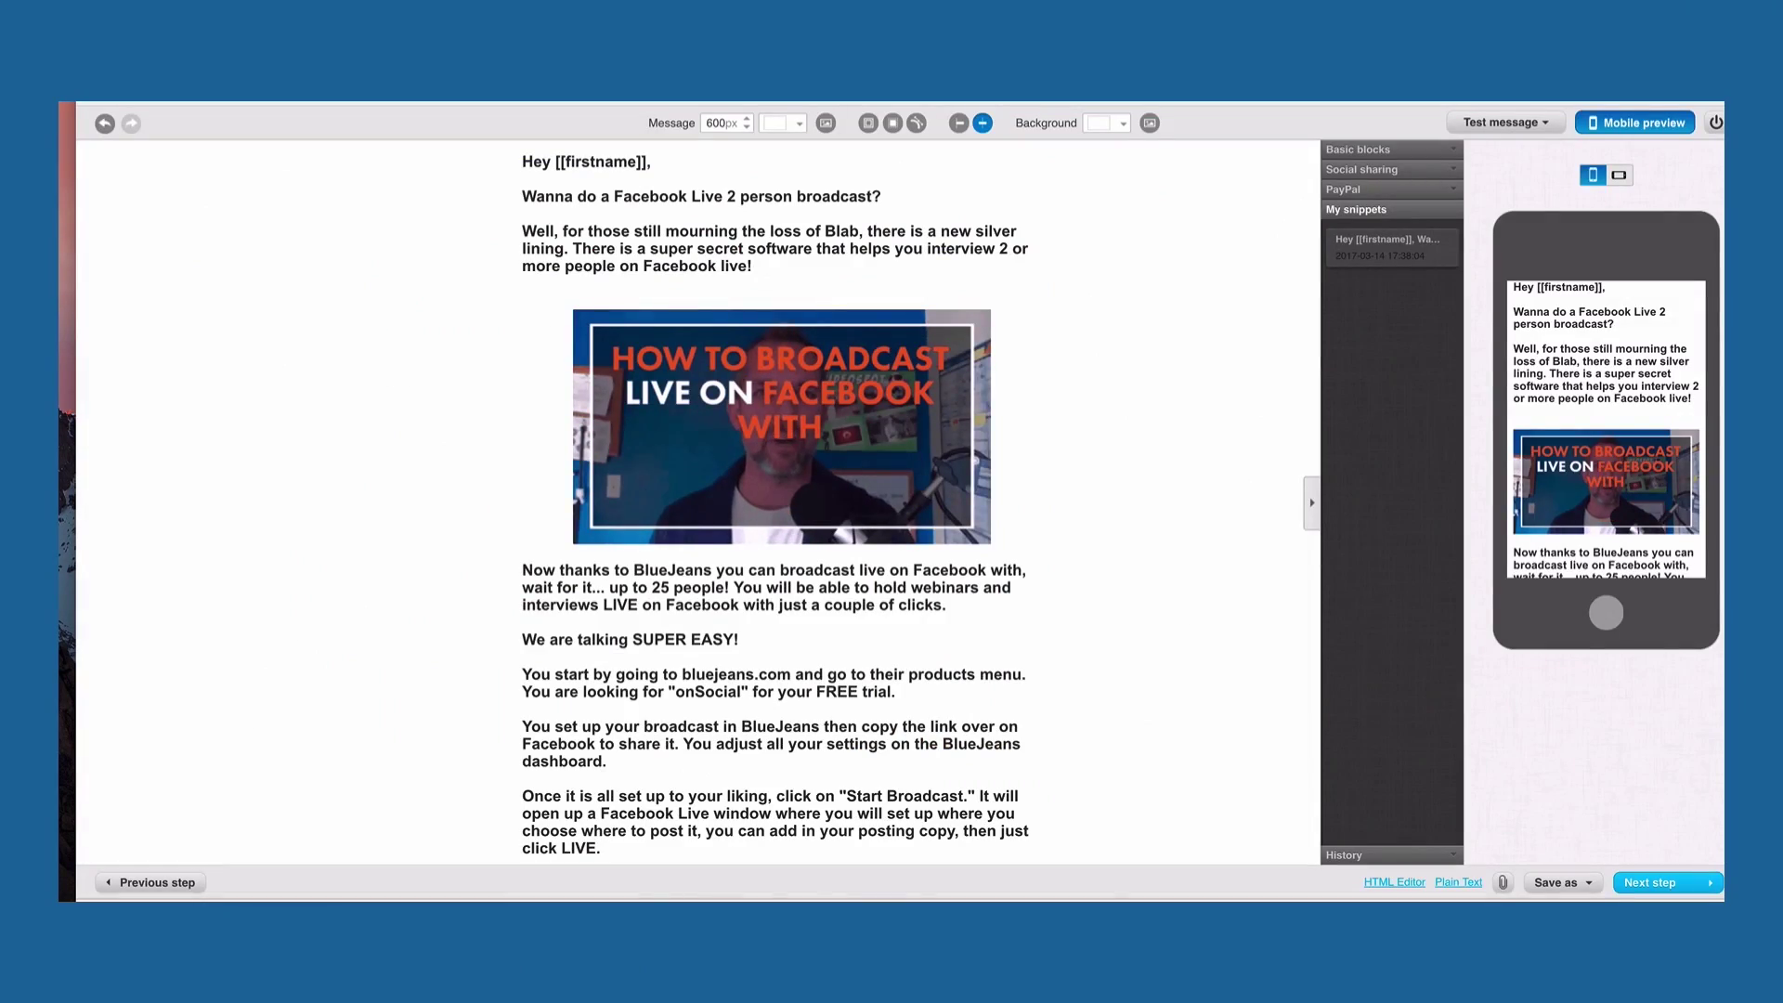
# Link the newsletter's animated GIF to the copied YouTube video URL, leaving the link title empty
pyautogui.click(756, 427)
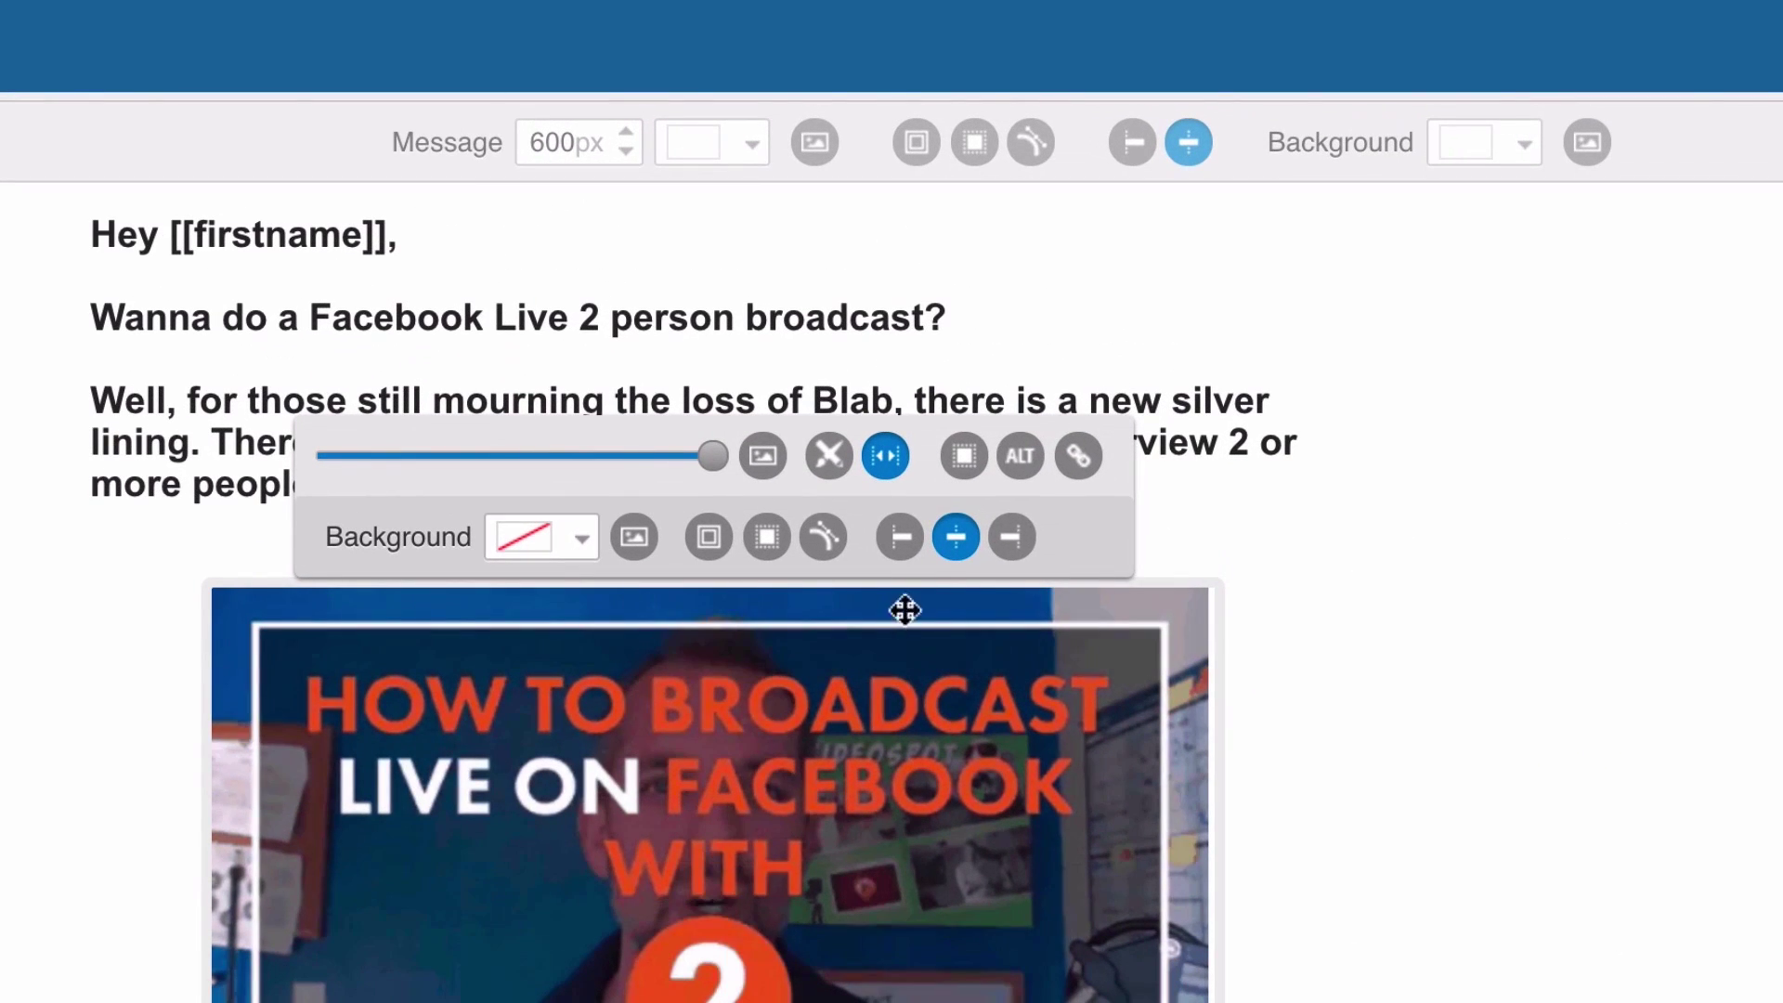
pyautogui.click(1075, 457)
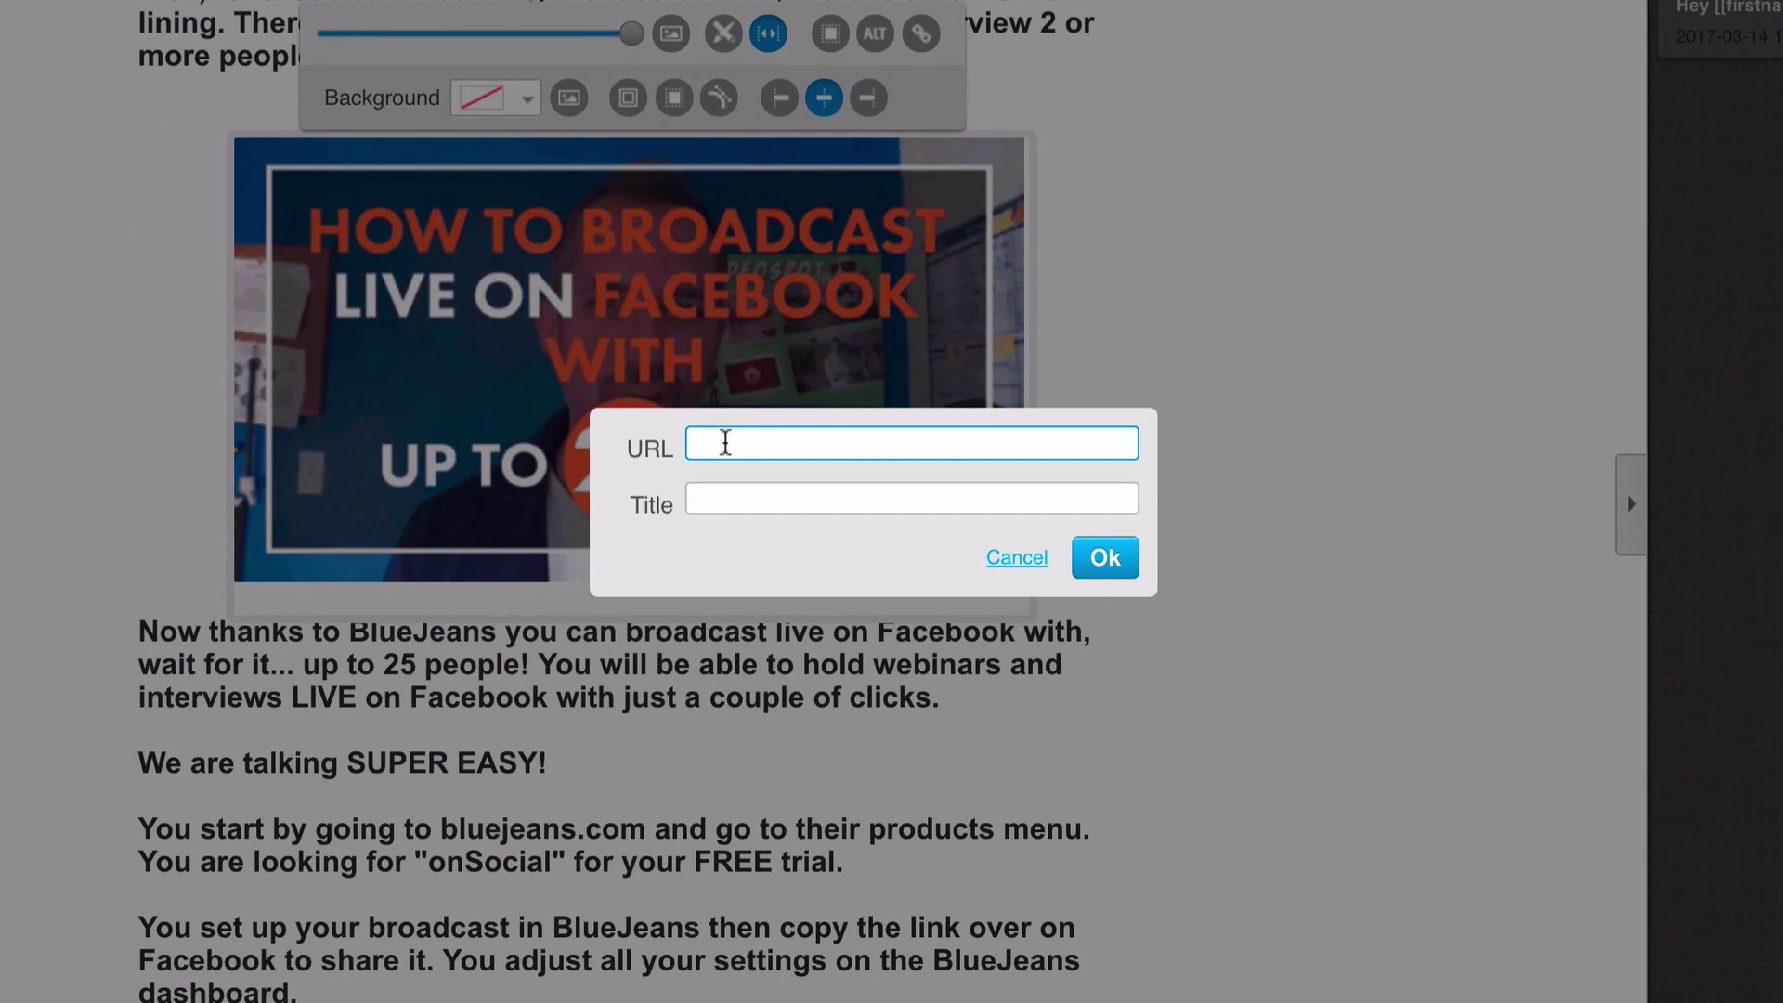
pyautogui.press('super+v')
pyautogui.click(1107, 557)
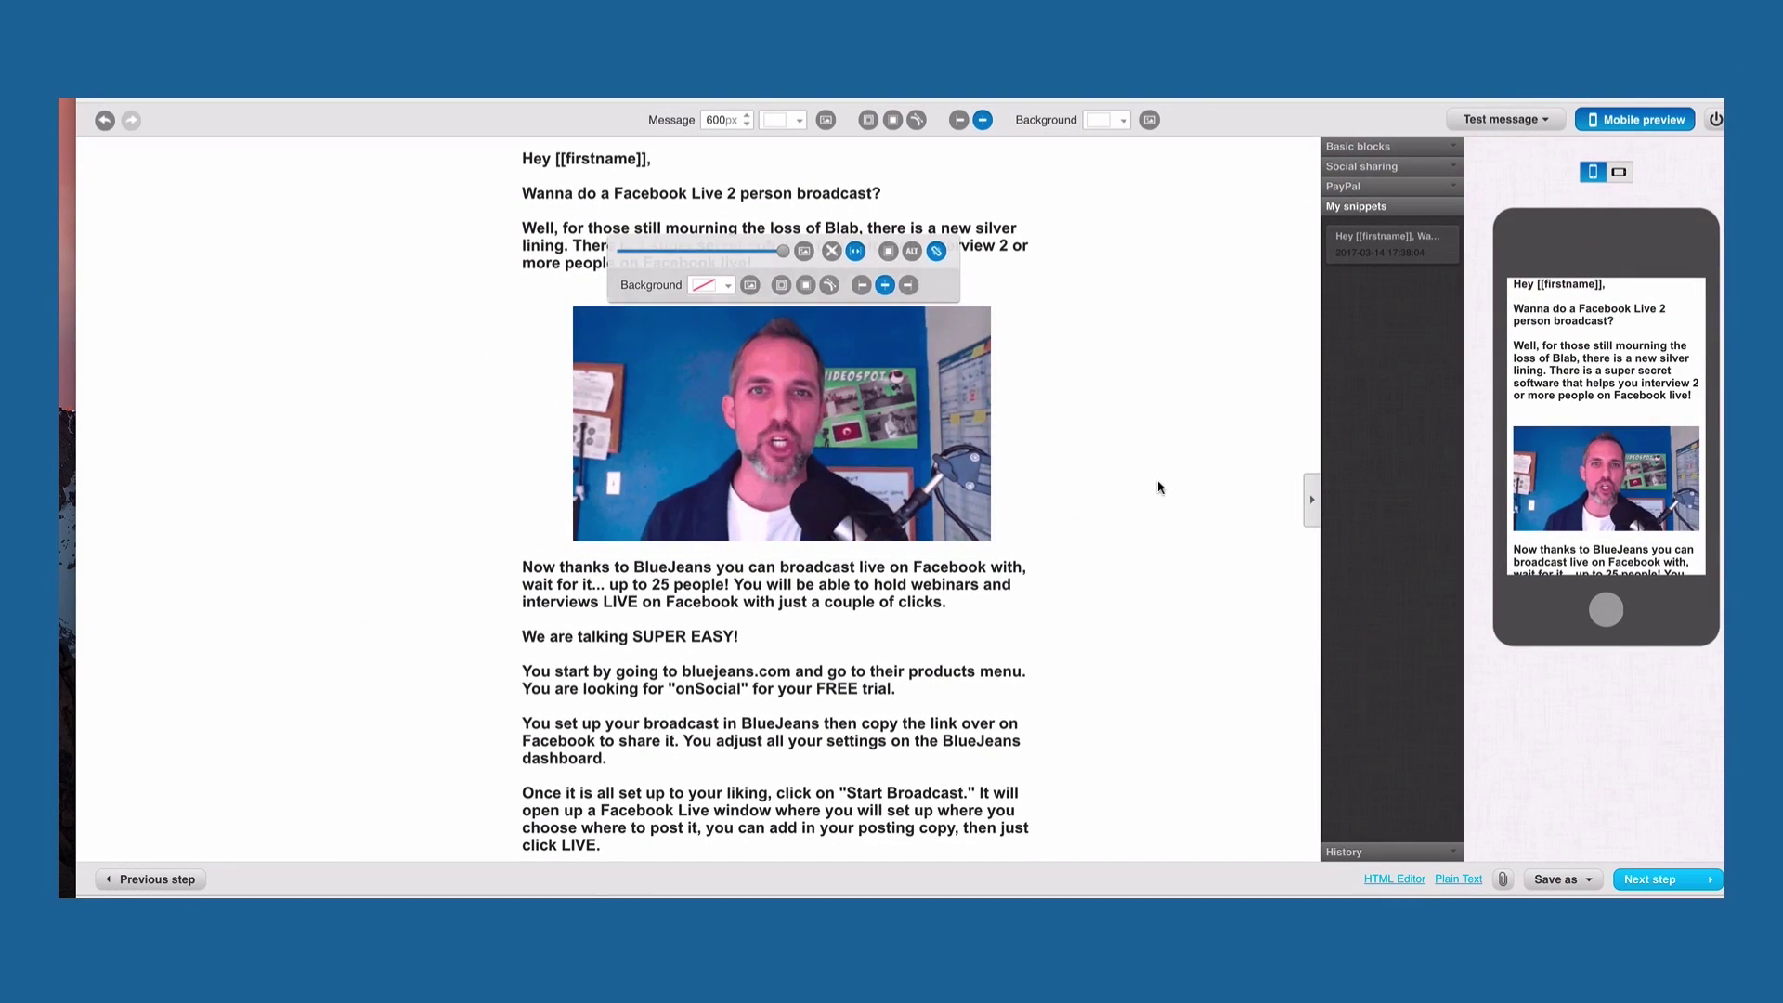
pyautogui.click(1344, 487)
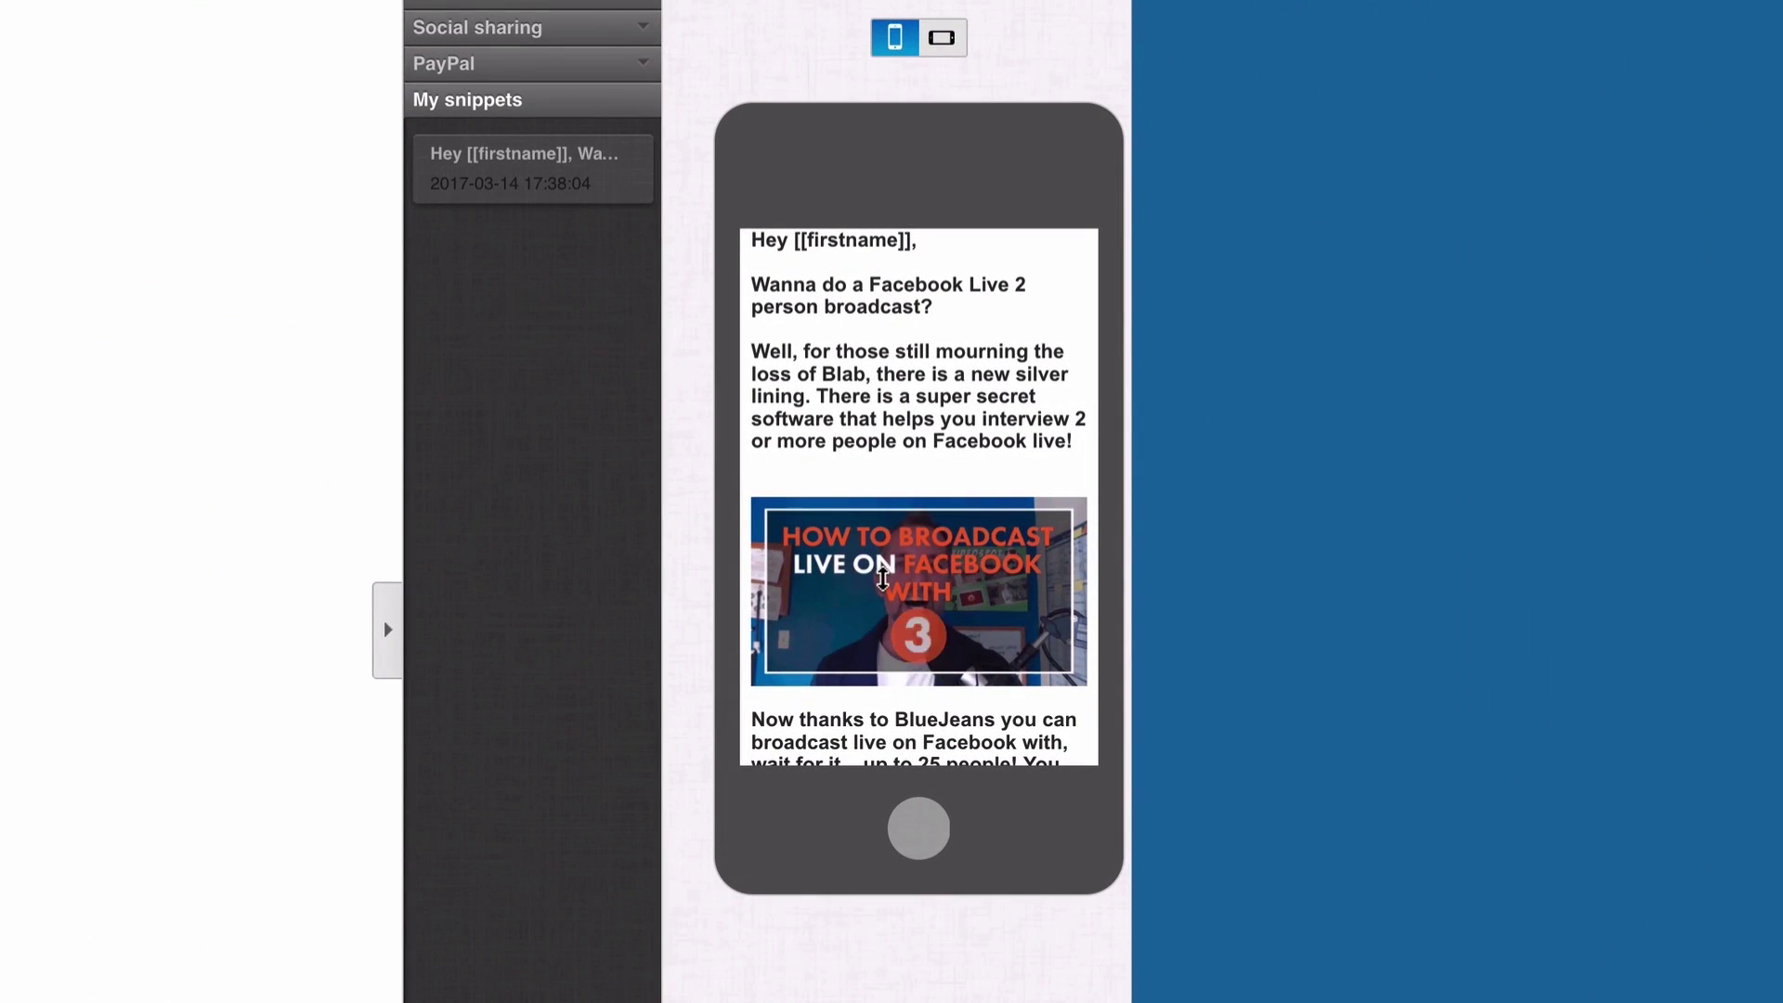
# Examine the whole newsletter in the mobile preview, checking how the text and the animated GIF are laid out
pyautogui.scroll(-2, 869, 467)
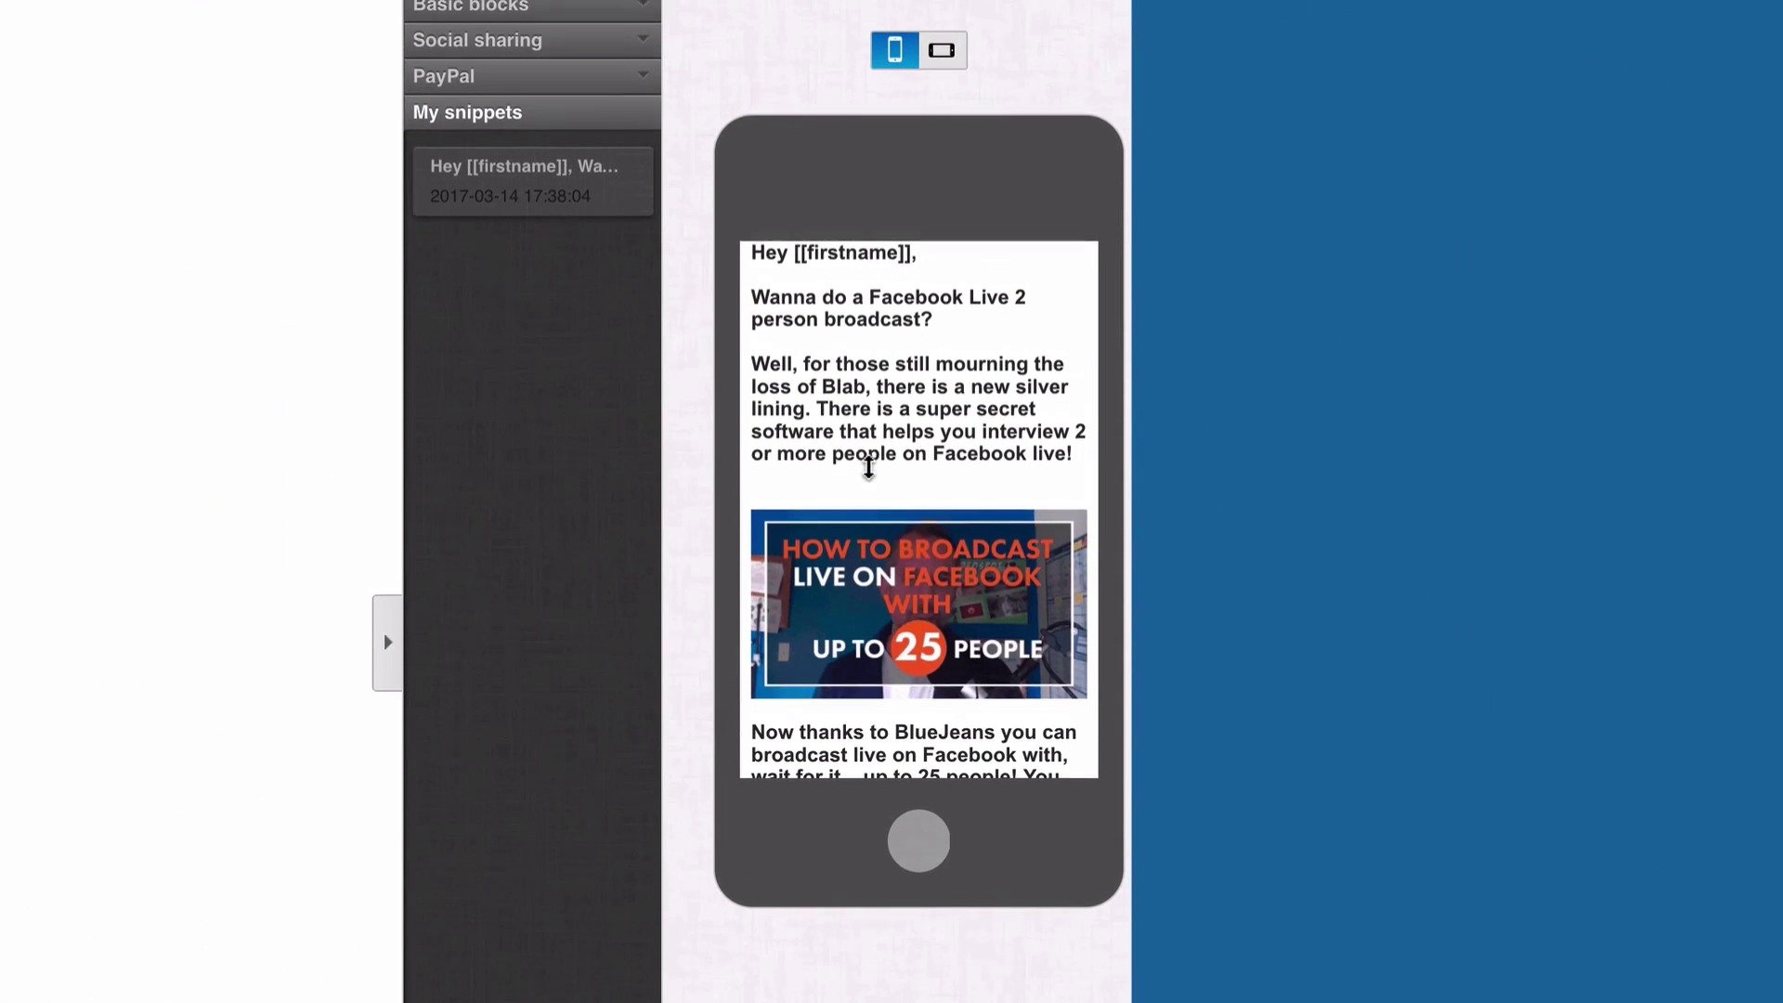
pyautogui.scroll(-3, 906, 543)
pyautogui.scroll(-6, 906, 543)
pyautogui.scroll(8, 906, 544)
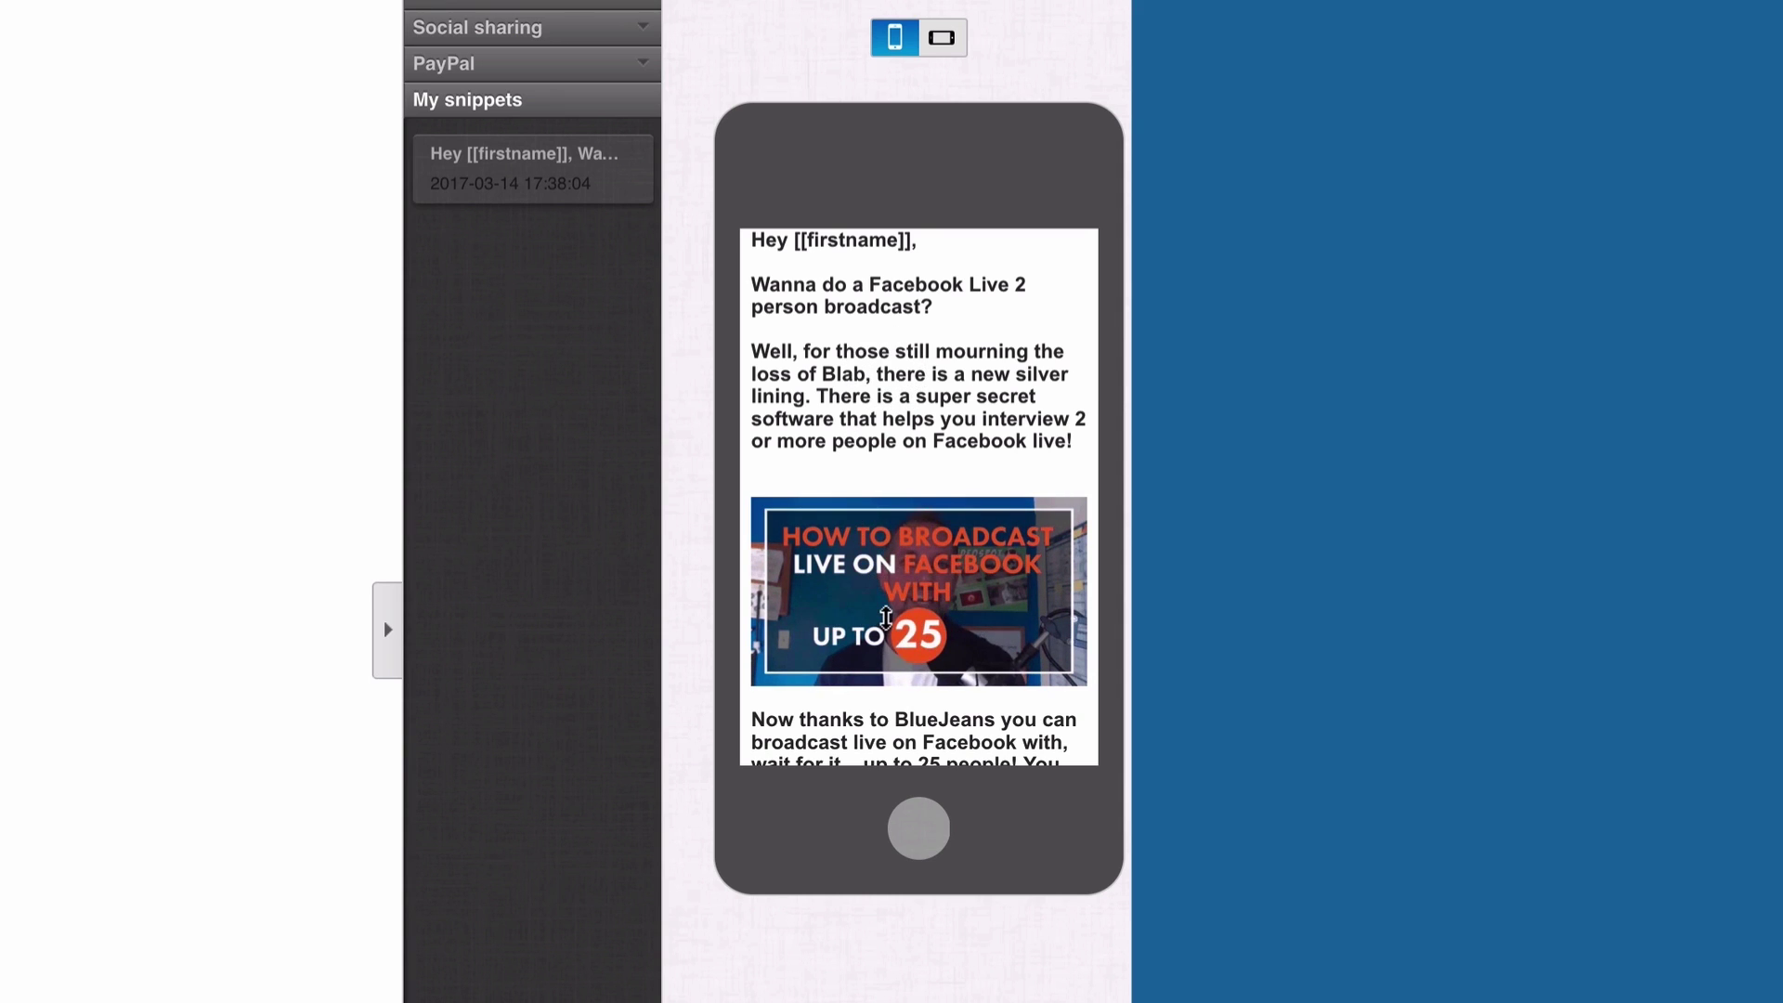
pyautogui.scroll(-1, 886, 618)
pyautogui.scroll(-1, 886, 616)
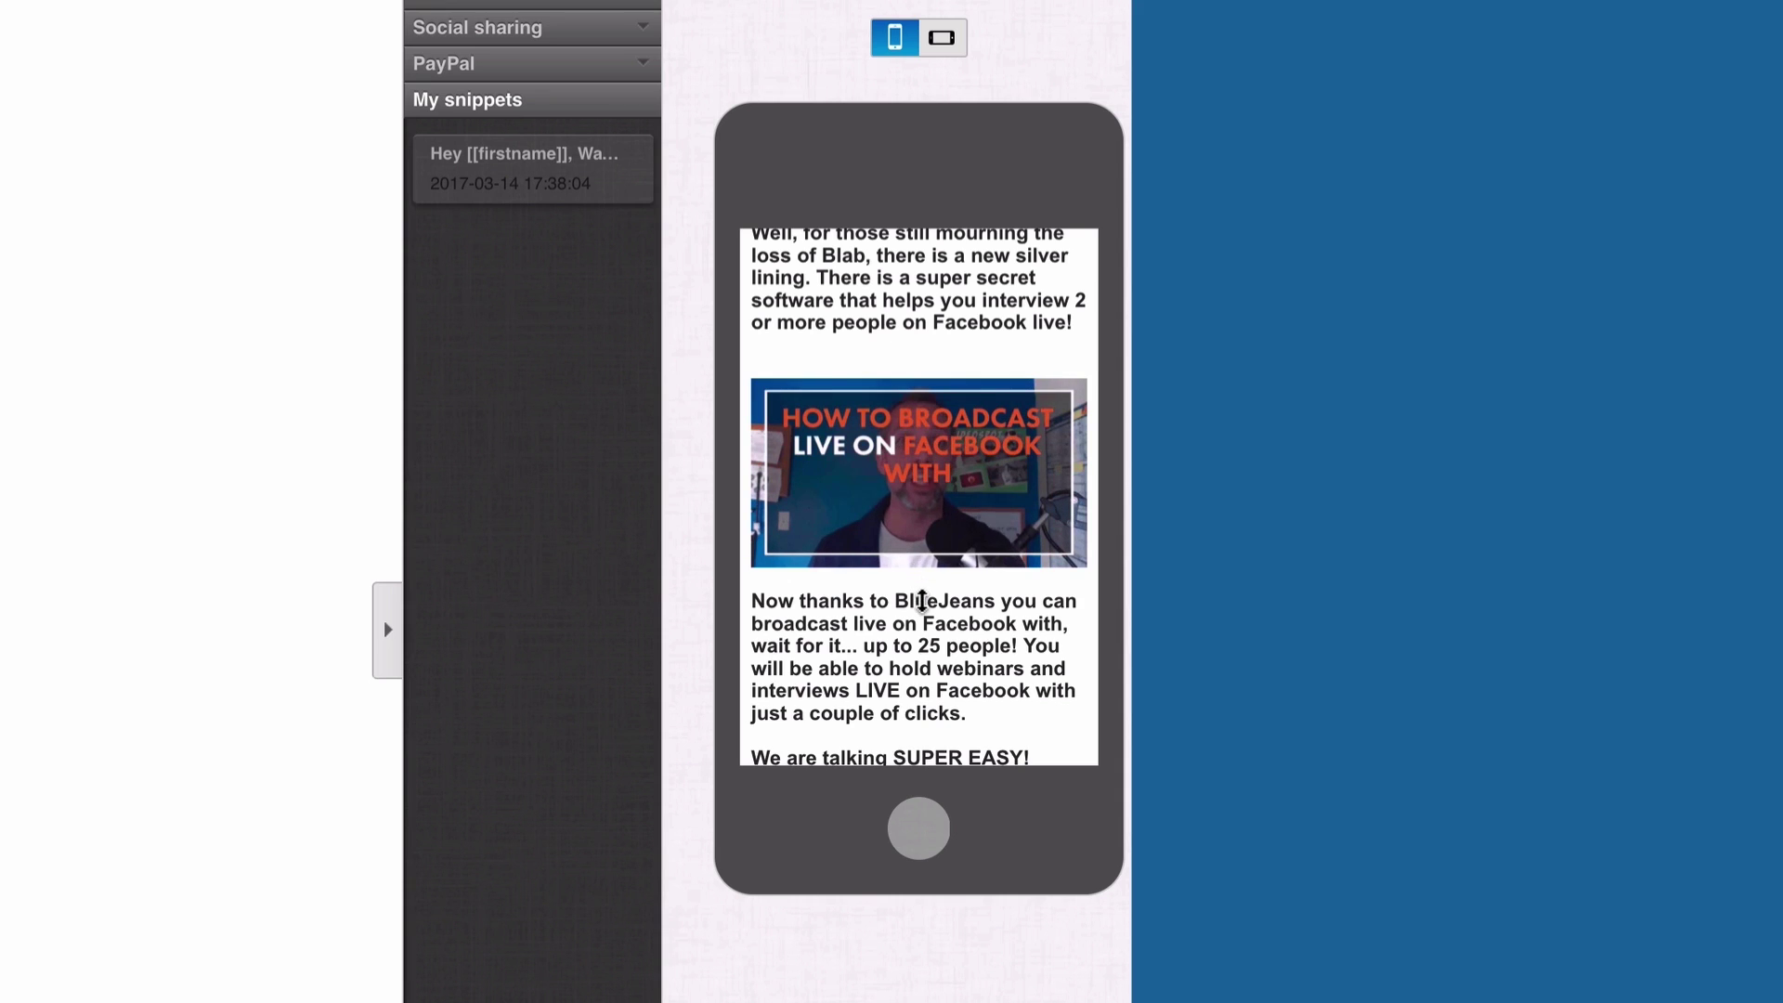
pyautogui.scroll(-5, 922, 601)
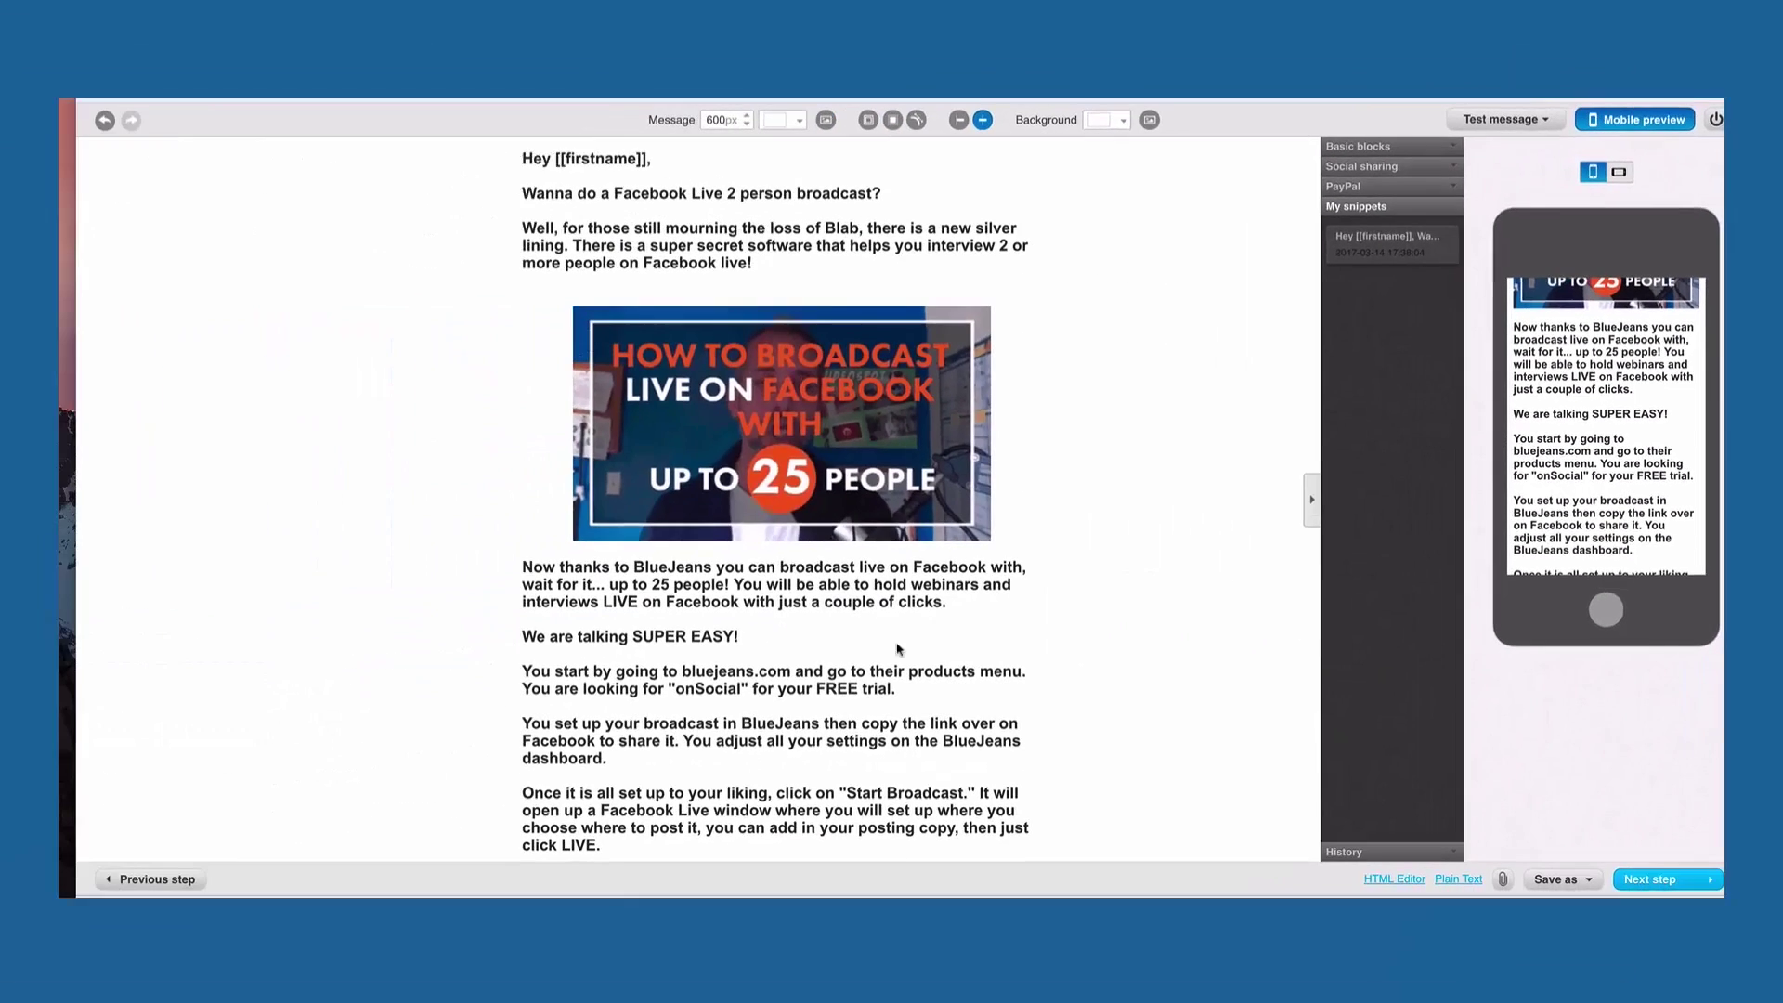
pyautogui.scroll(-3, 730, 754)
pyautogui.click(696, 794)
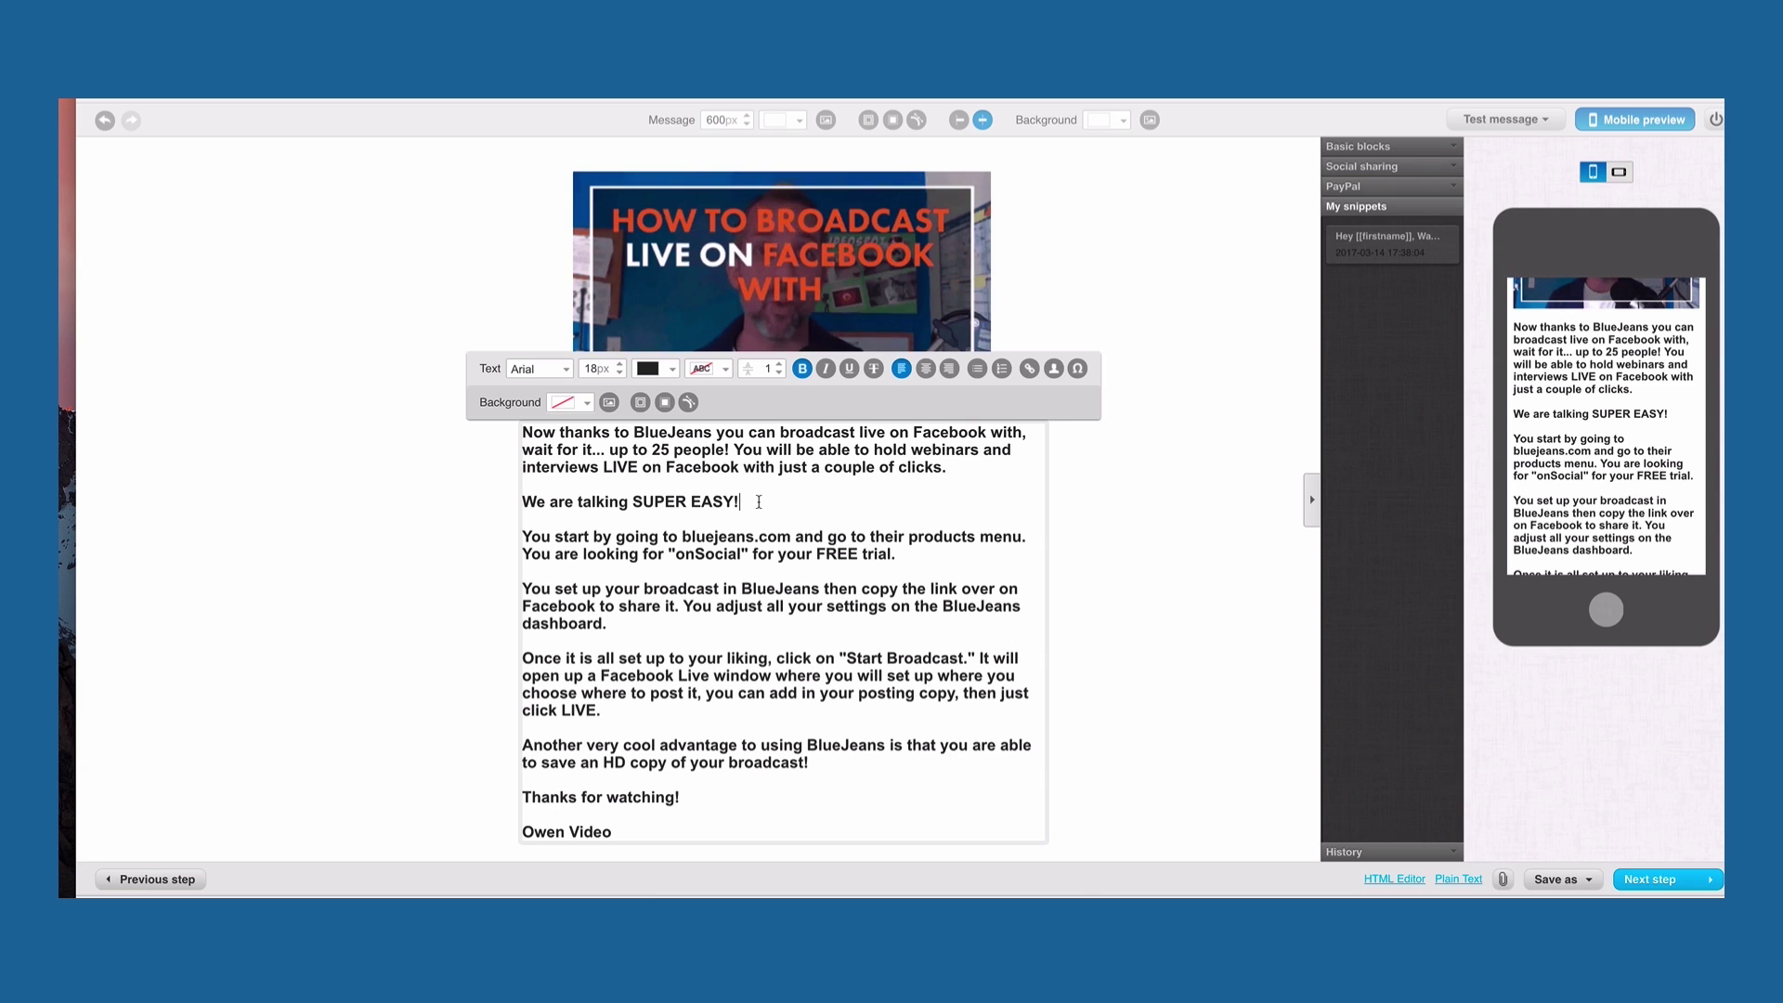
pyautogui.press('Return')
pyautogui.write('You can watch here:')
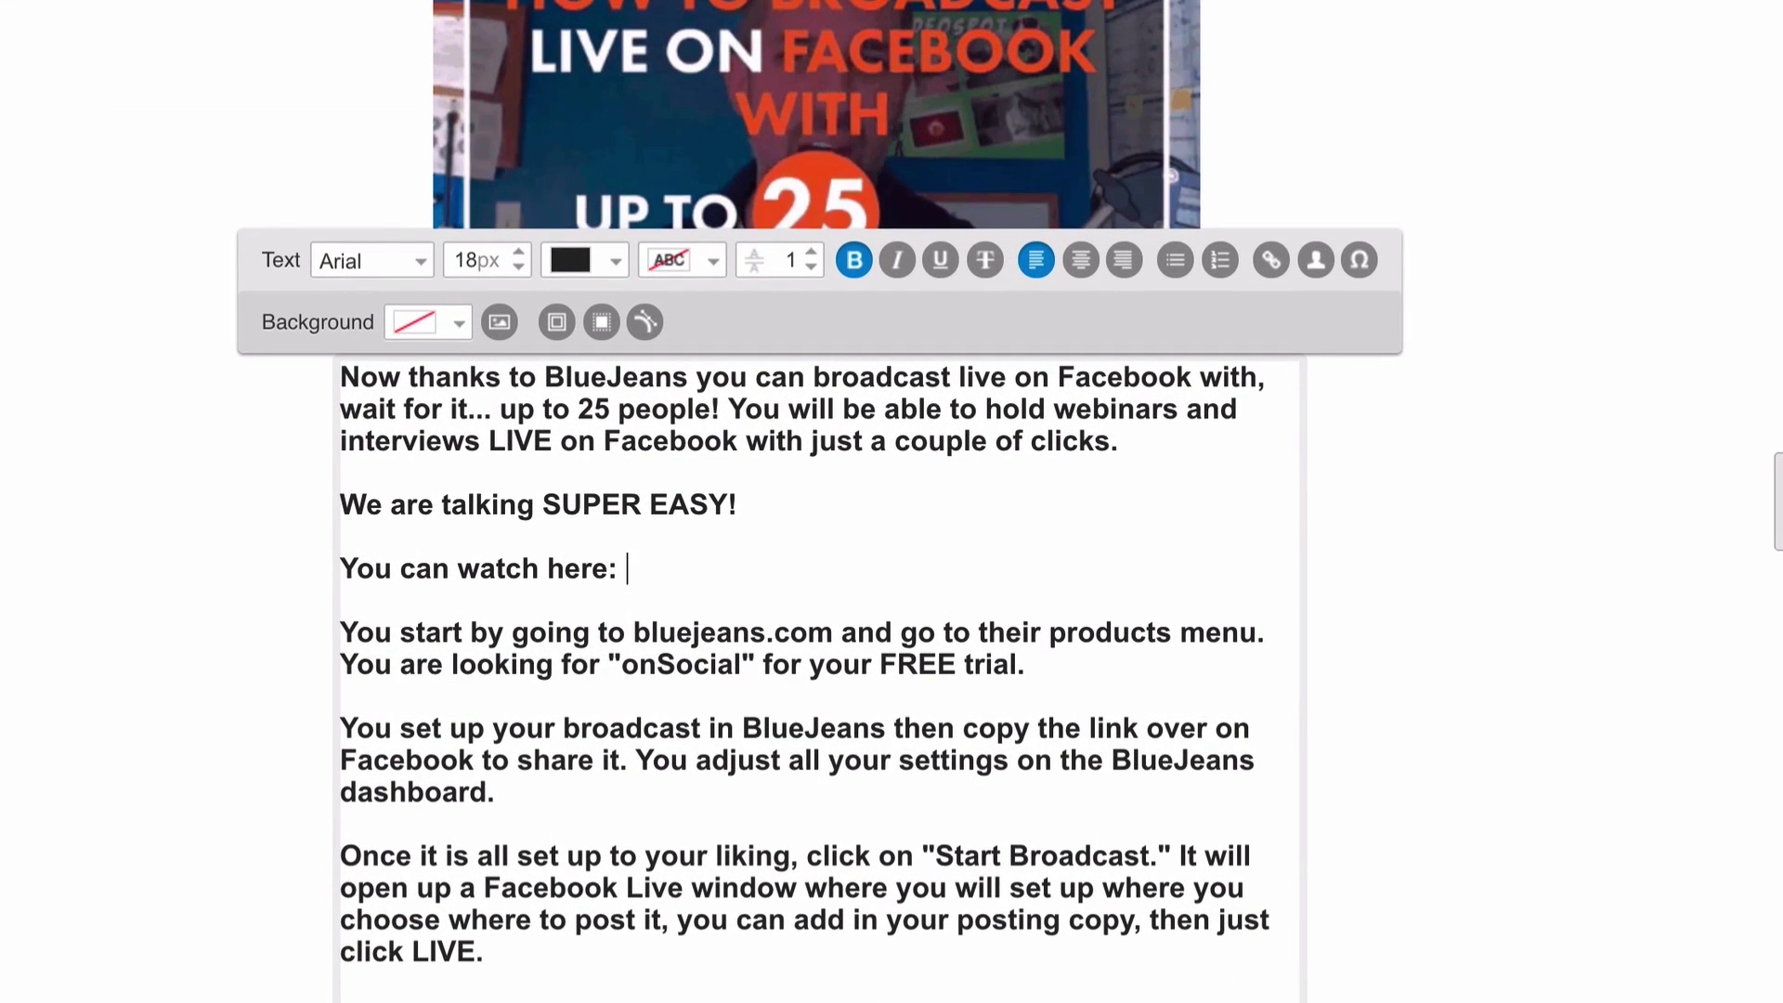
pyautogui.write('https://youtu.be/Cxtbx7WImxc')
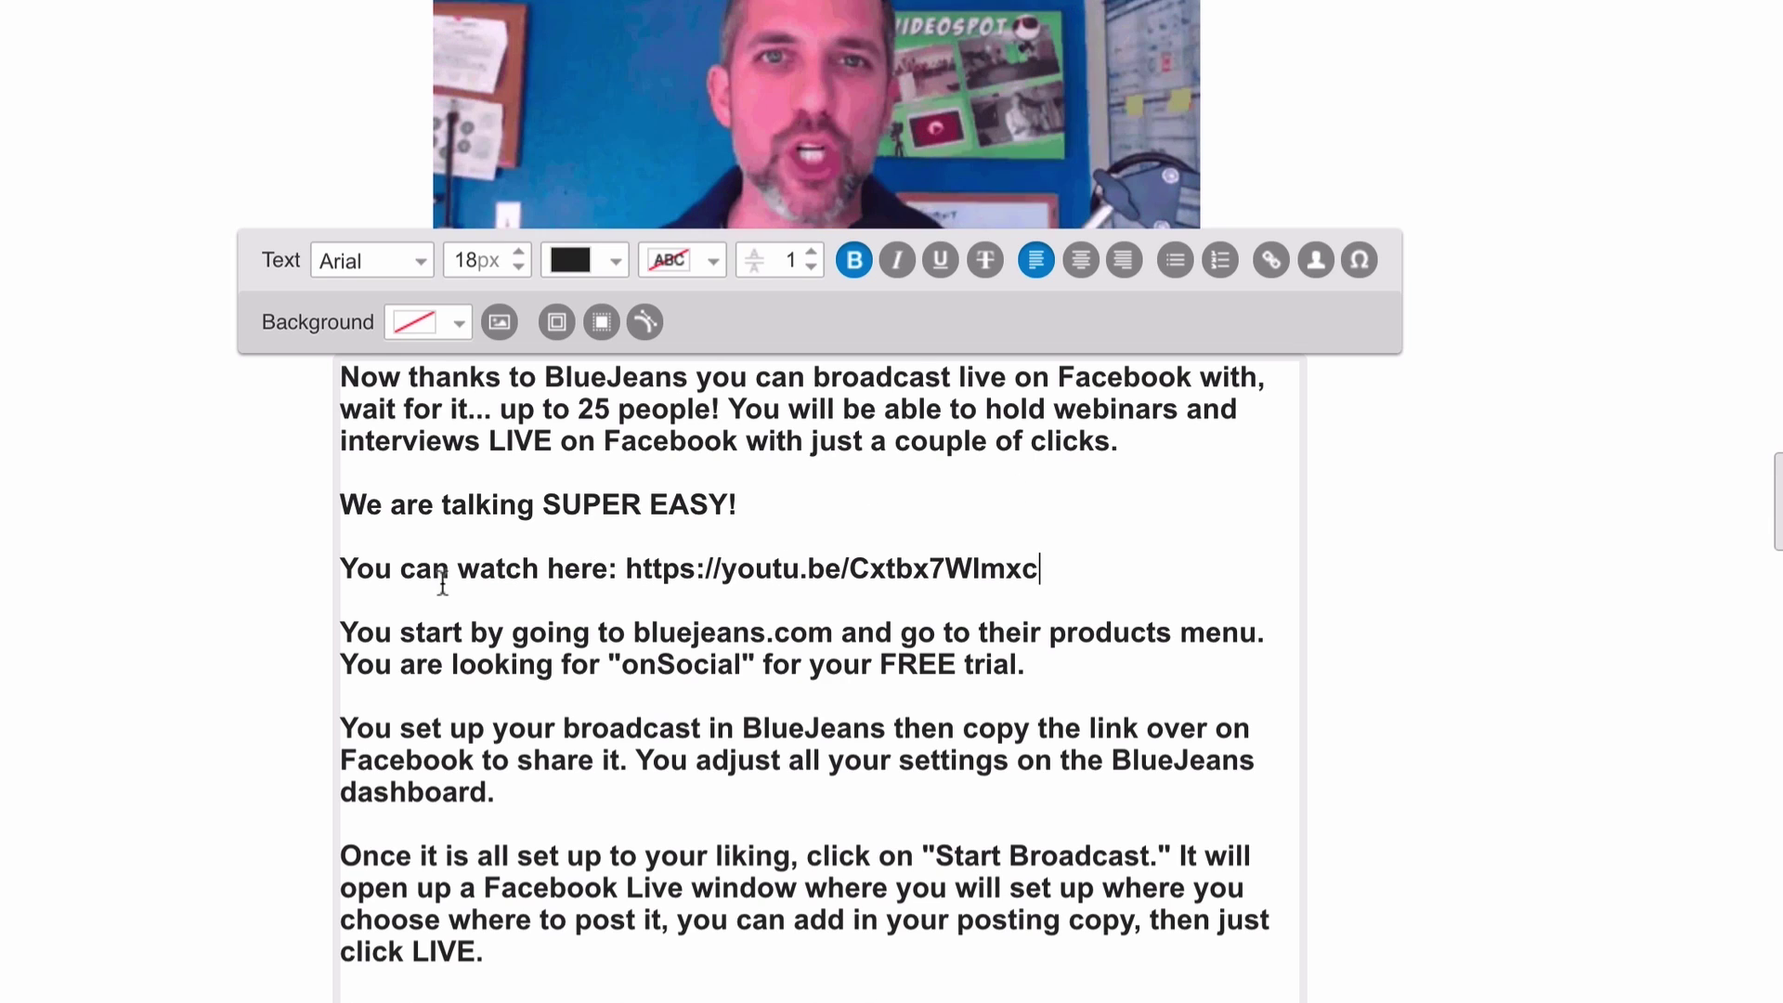
pyautogui.click(354, 569)
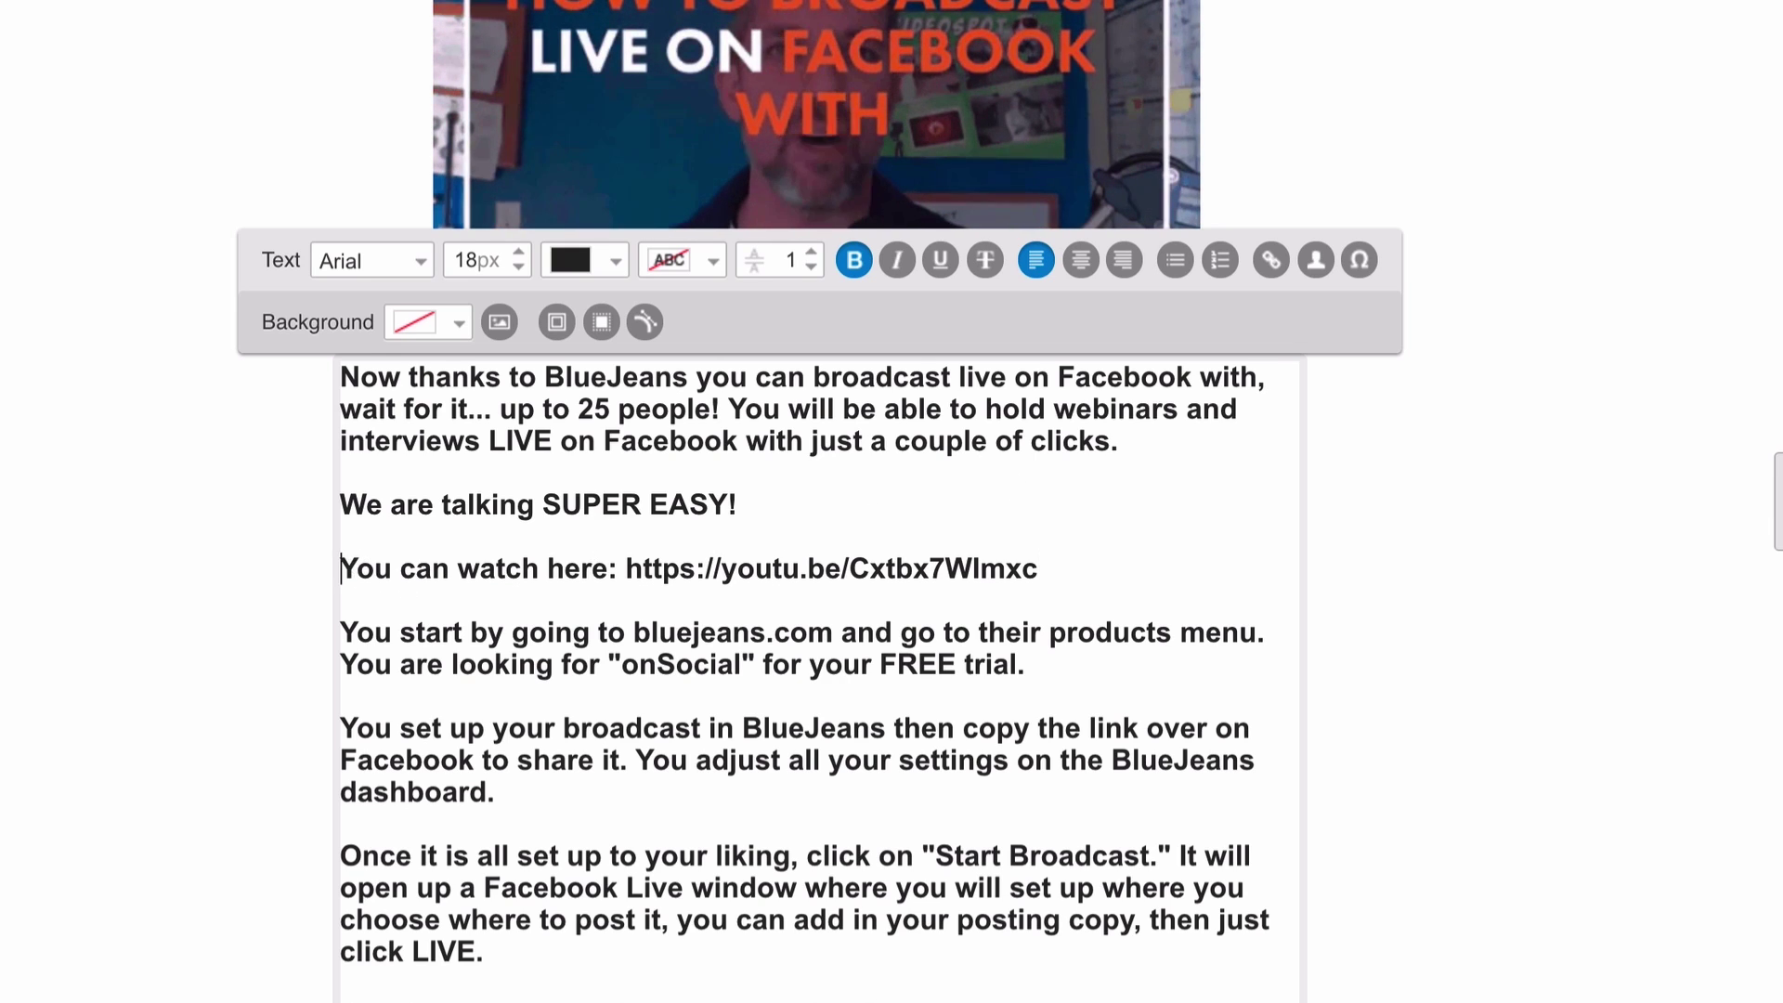
pyautogui.press('Return')
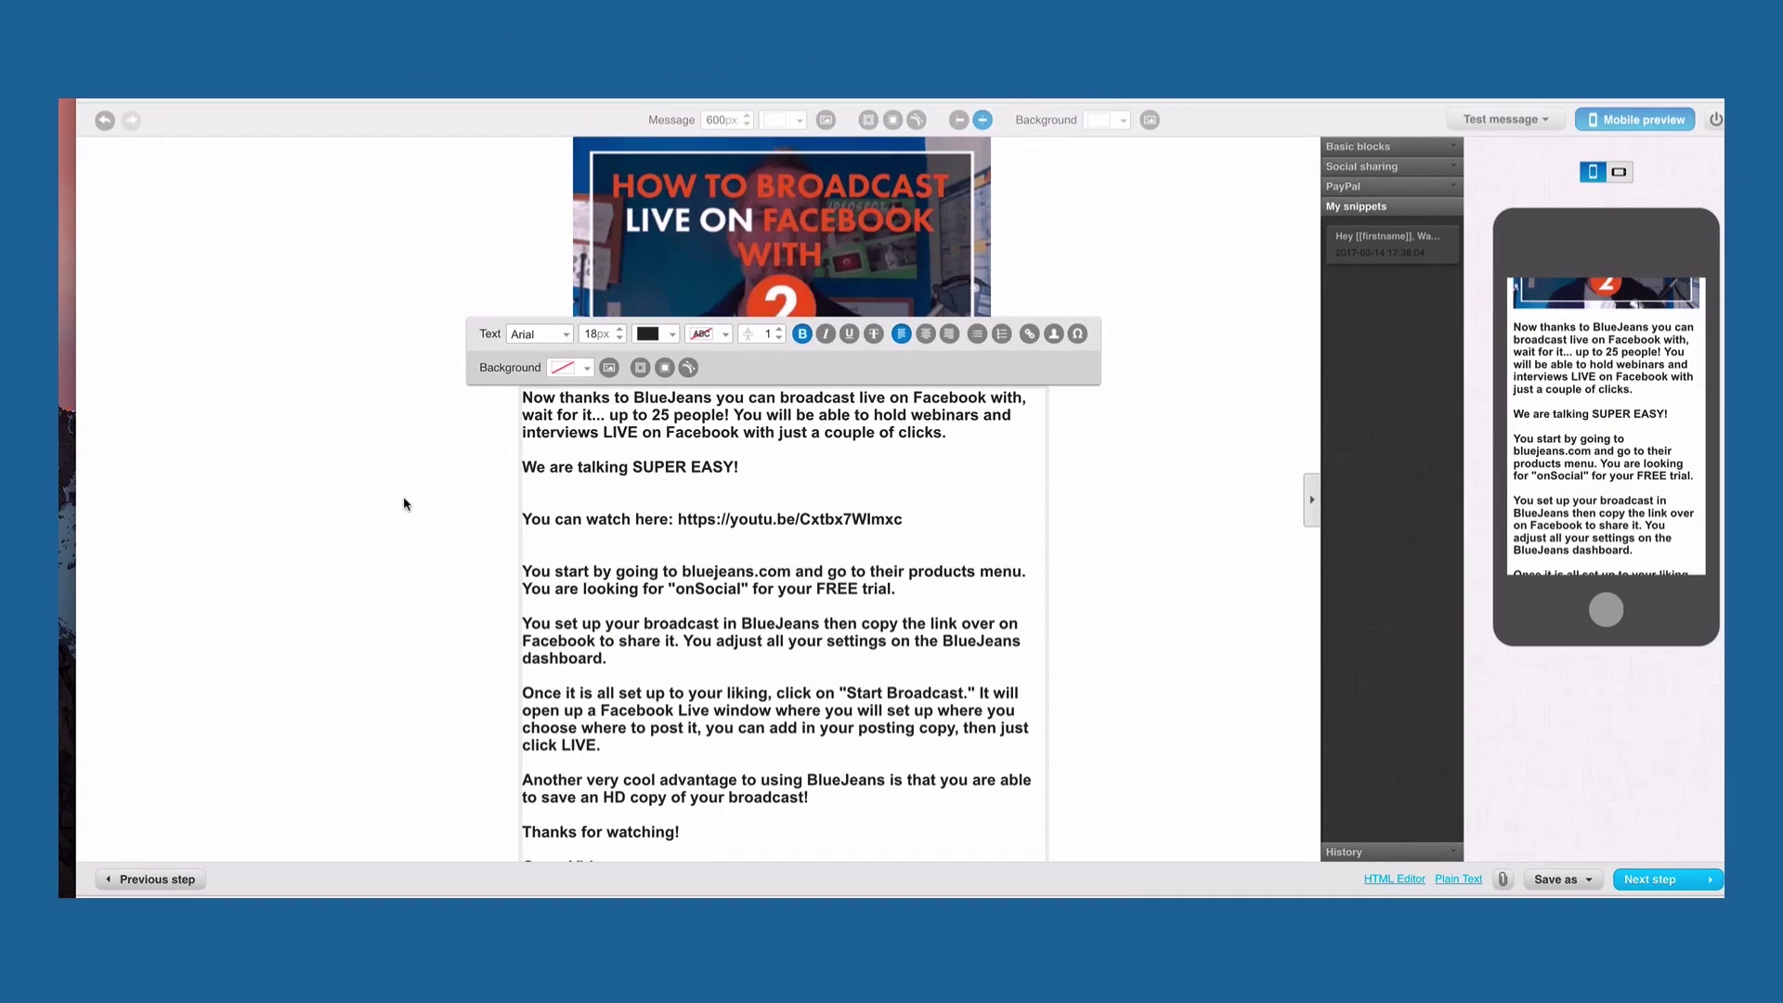
# Remove the blank line between the newsletter's opening paragraph, ending in "Facebook live!", and the animated GIF
pyautogui.click(557, 70)
pyautogui.click(557, 287)
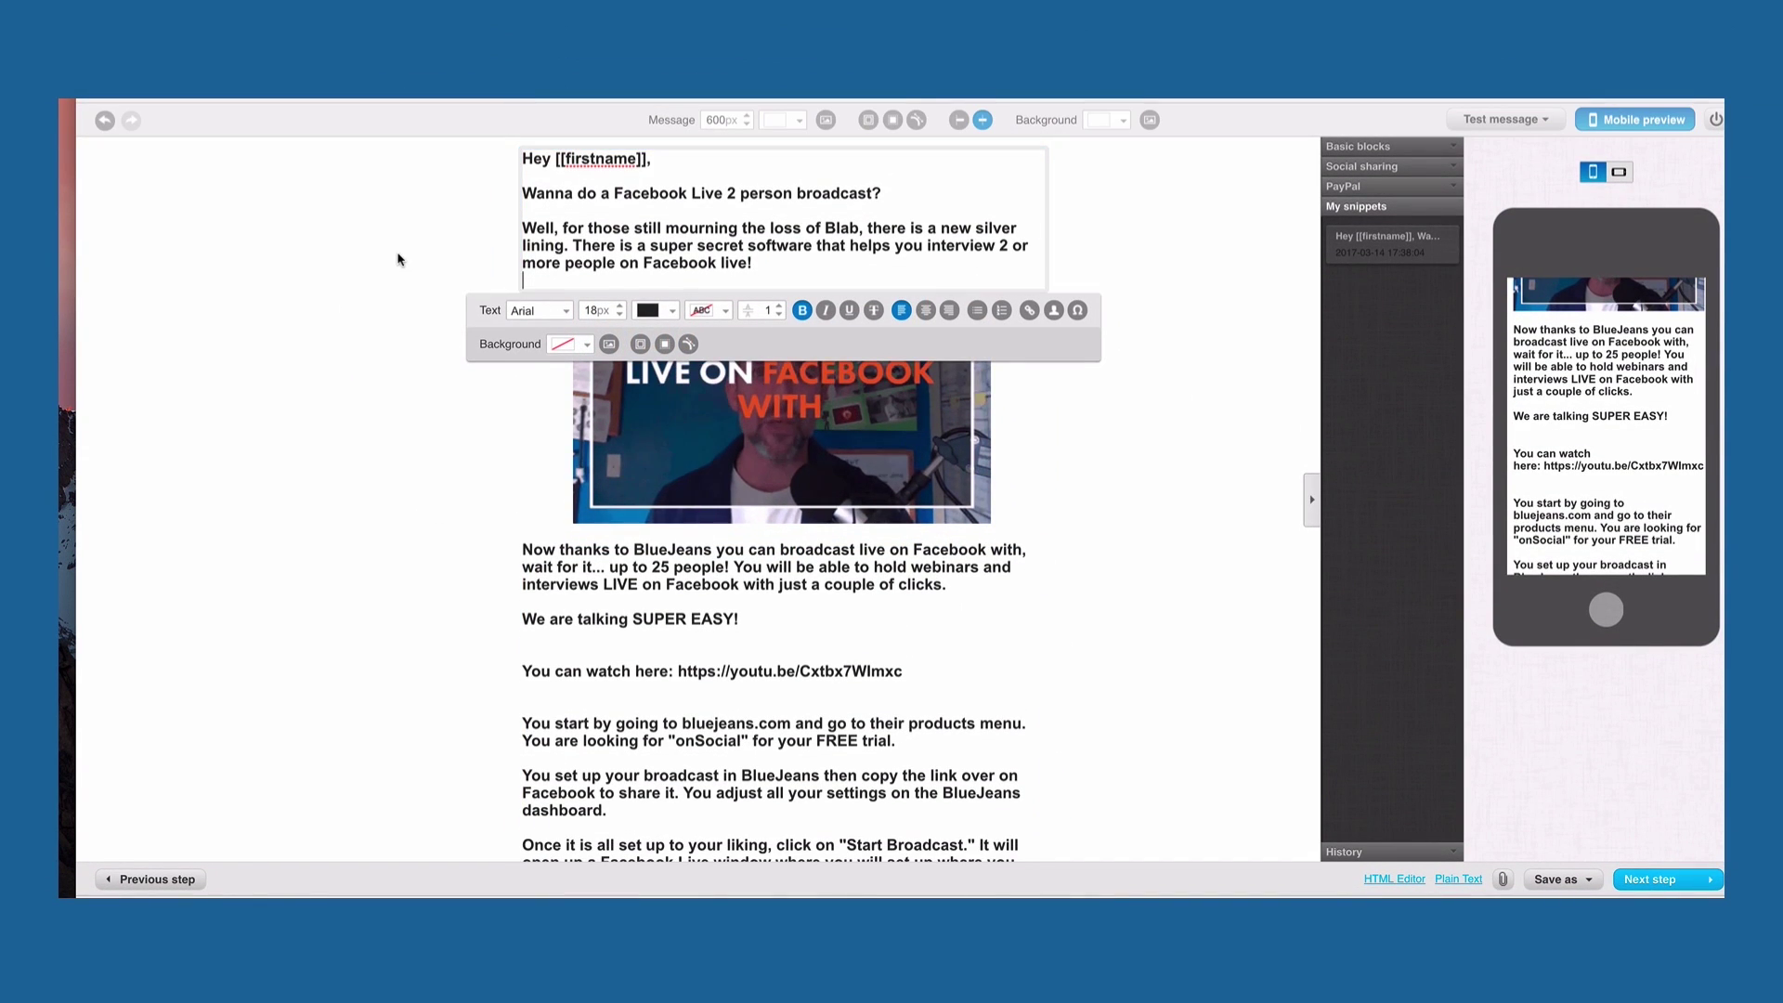
pyautogui.press('BackSpace')
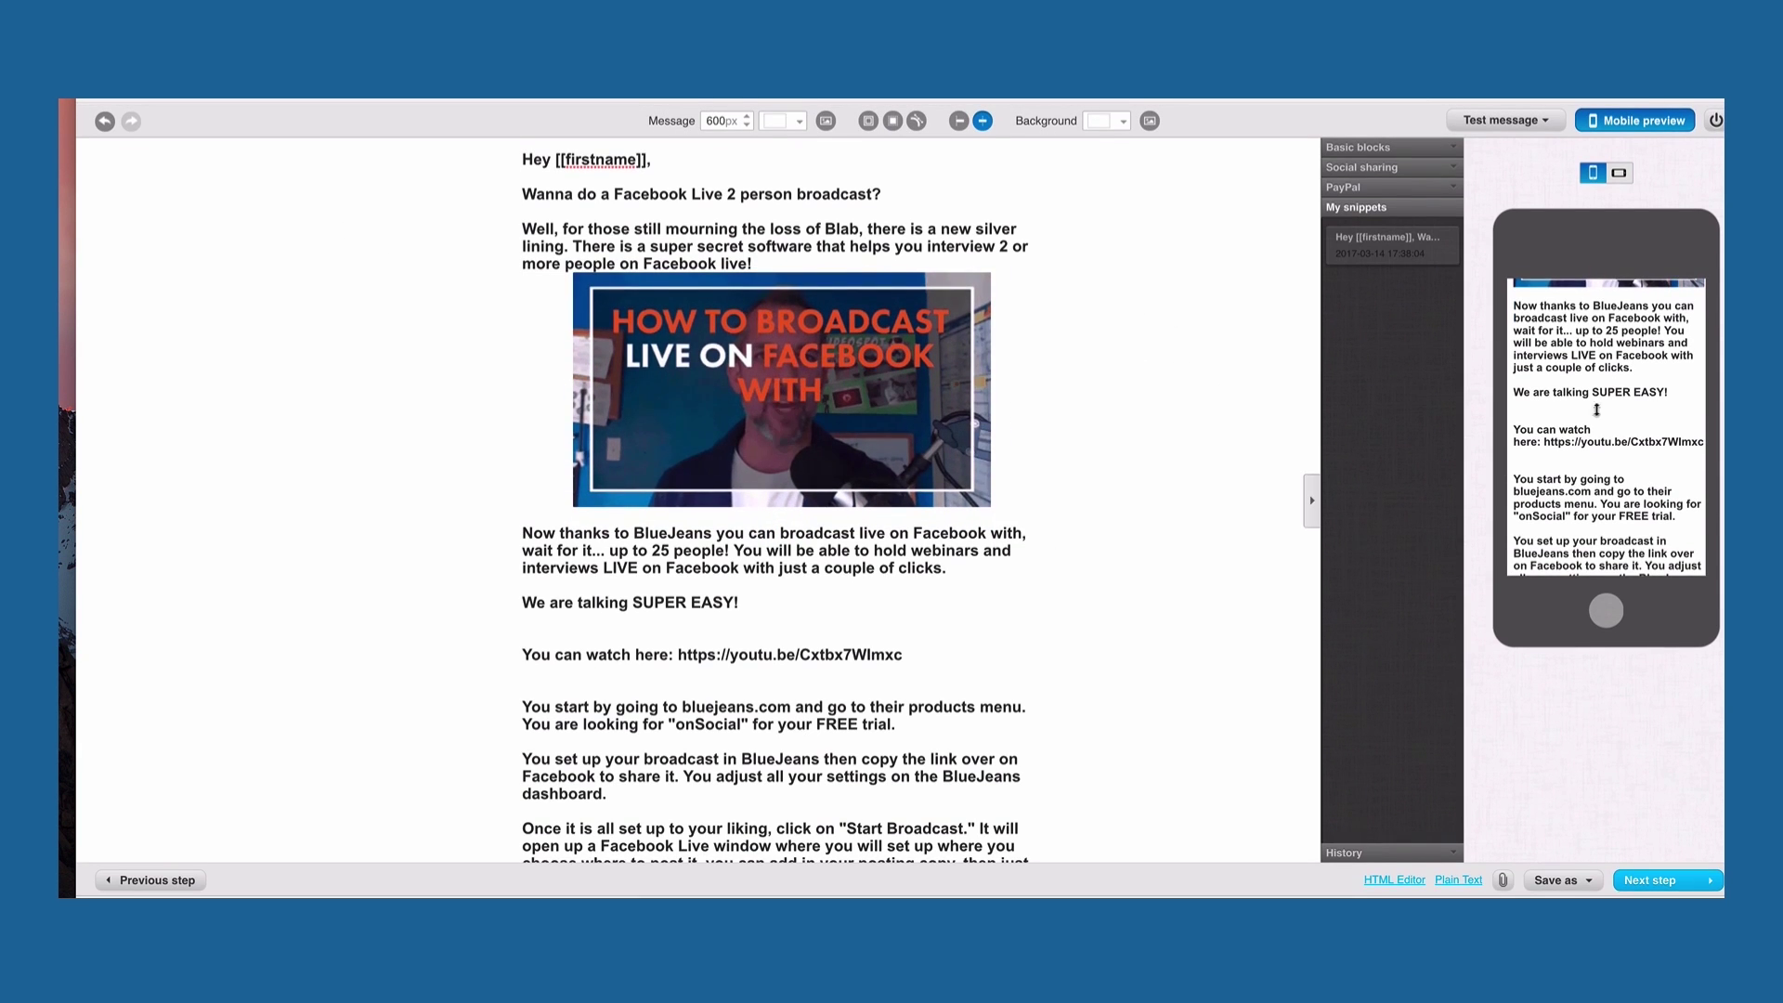
# Restore the blank line after "more people on Facebook live!" to separate the opening paragraph from the animated GIF
pyautogui.click(917, 283)
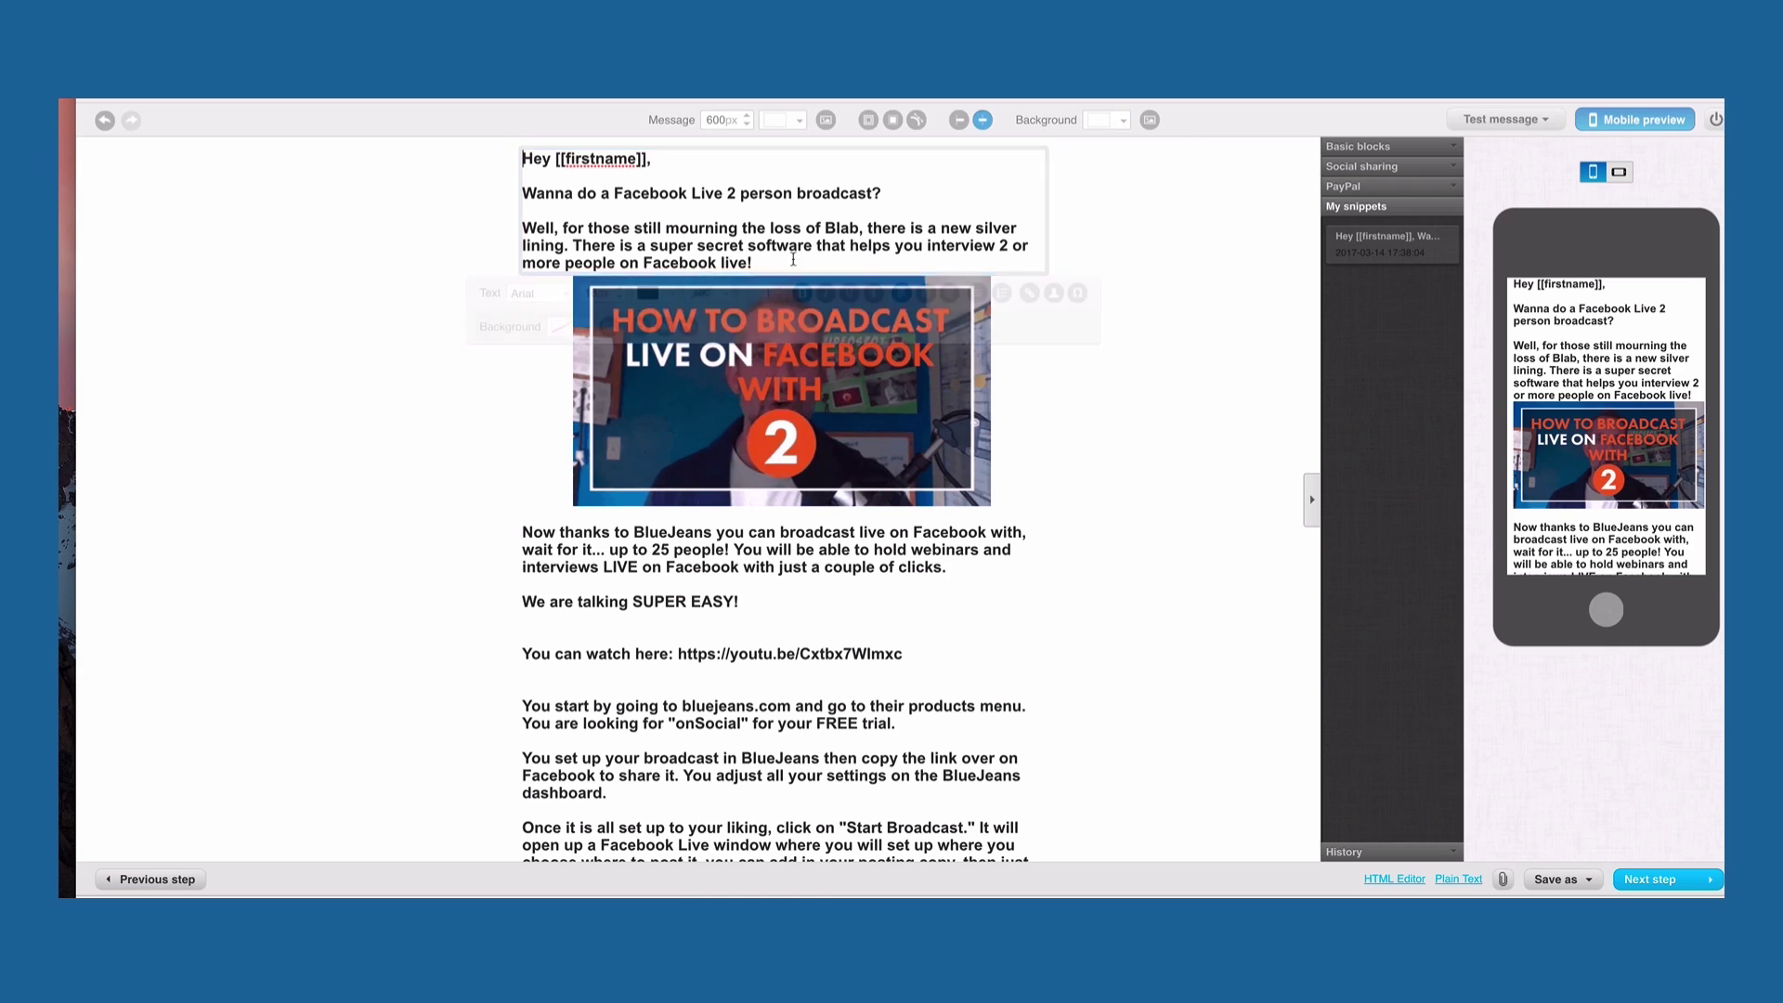
pyautogui.click(743, 261)
pyautogui.click(308, 380)
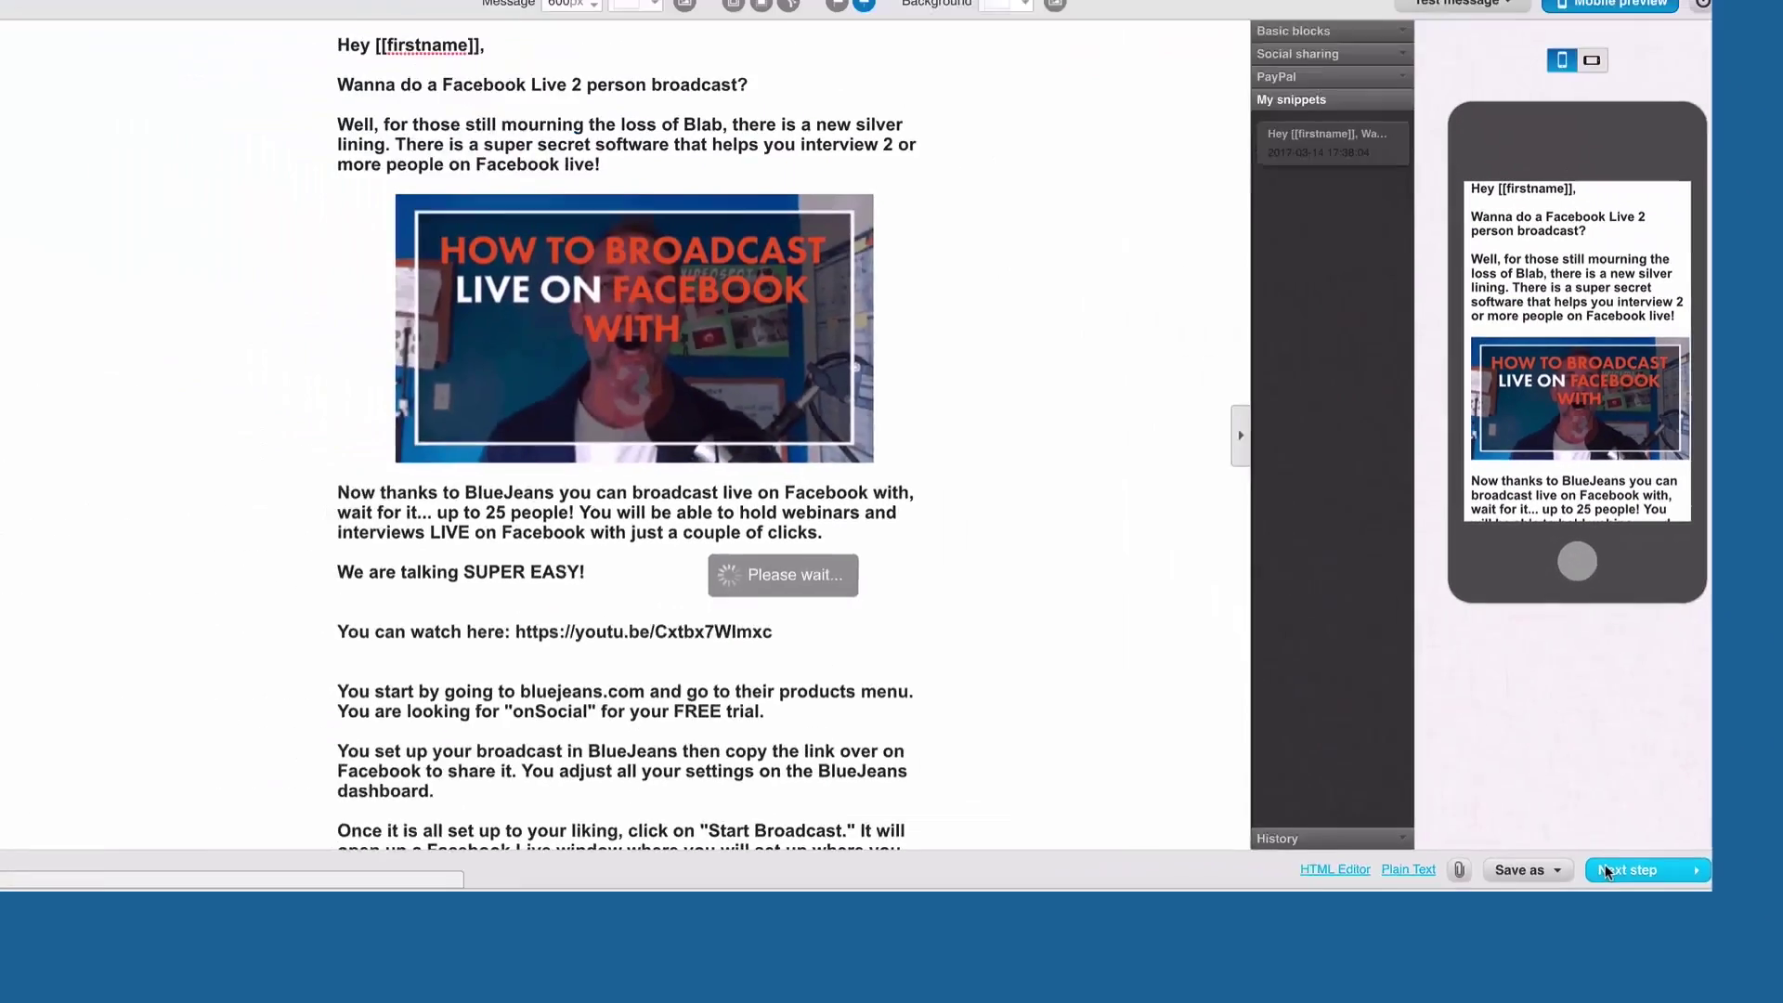
# Send a test message of the newsletter to the preselected own email address
pyautogui.click(1379, 787)
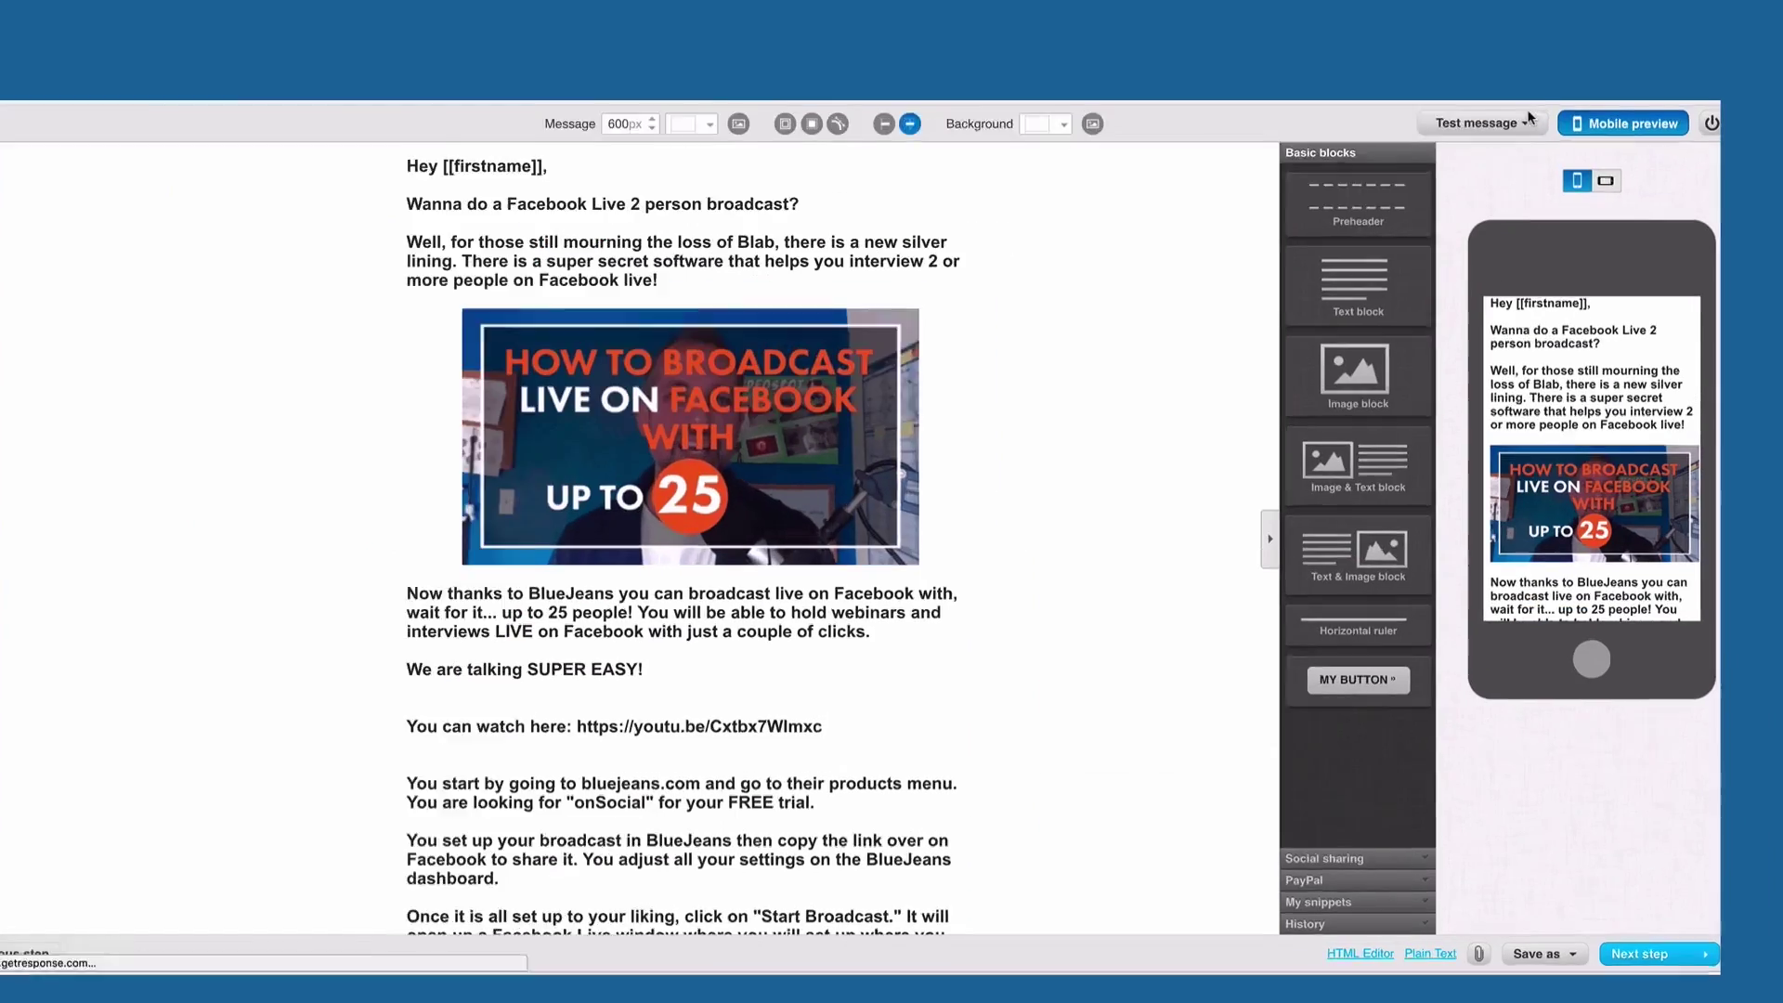
pyautogui.click(1505, 113)
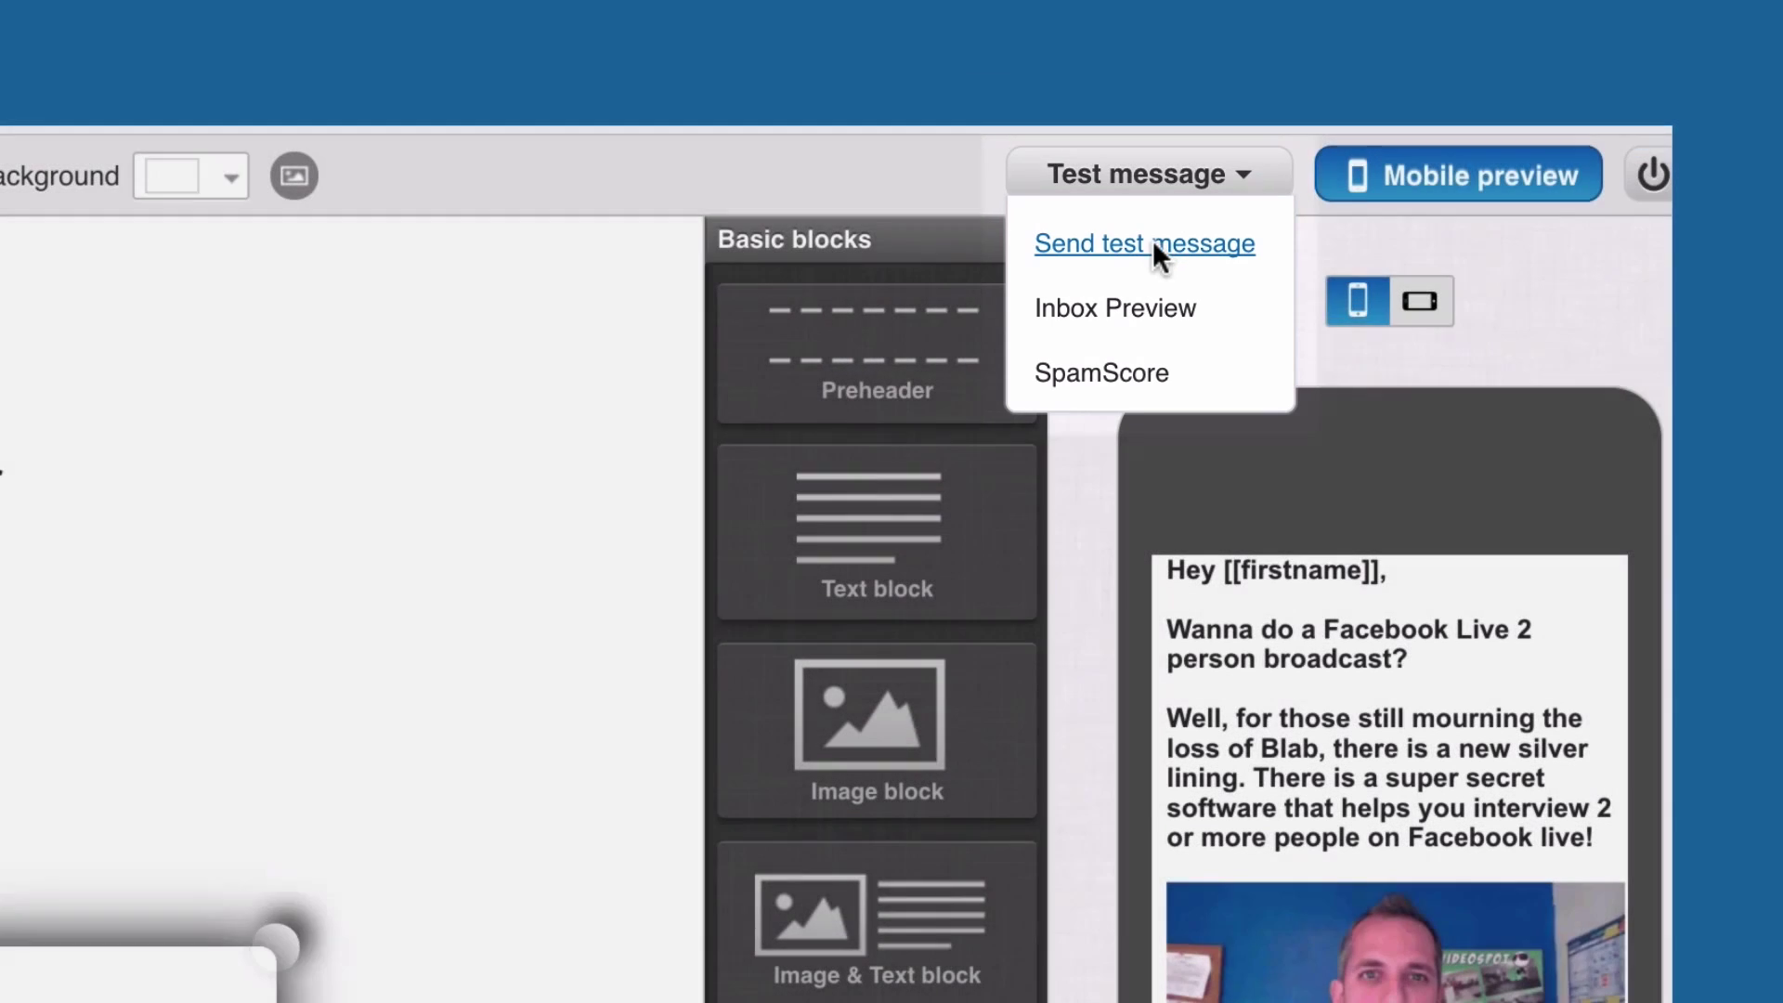
pyautogui.click(1158, 249)
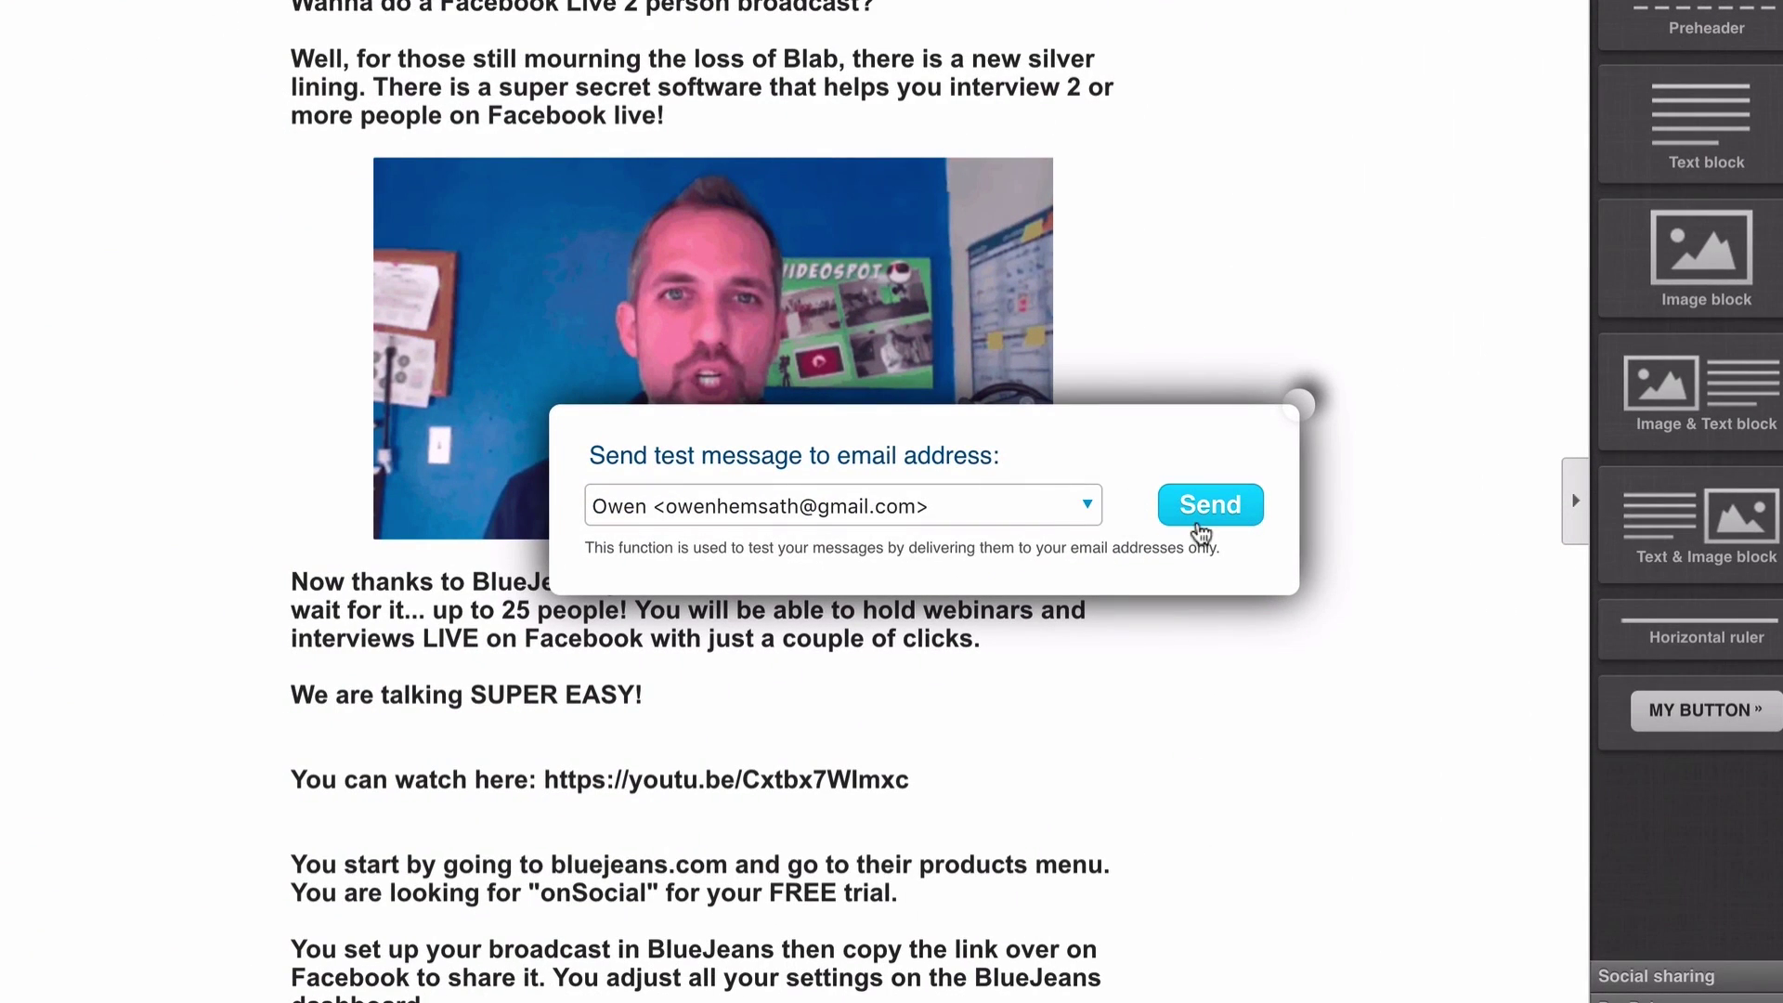
pyautogui.click(1200, 529)
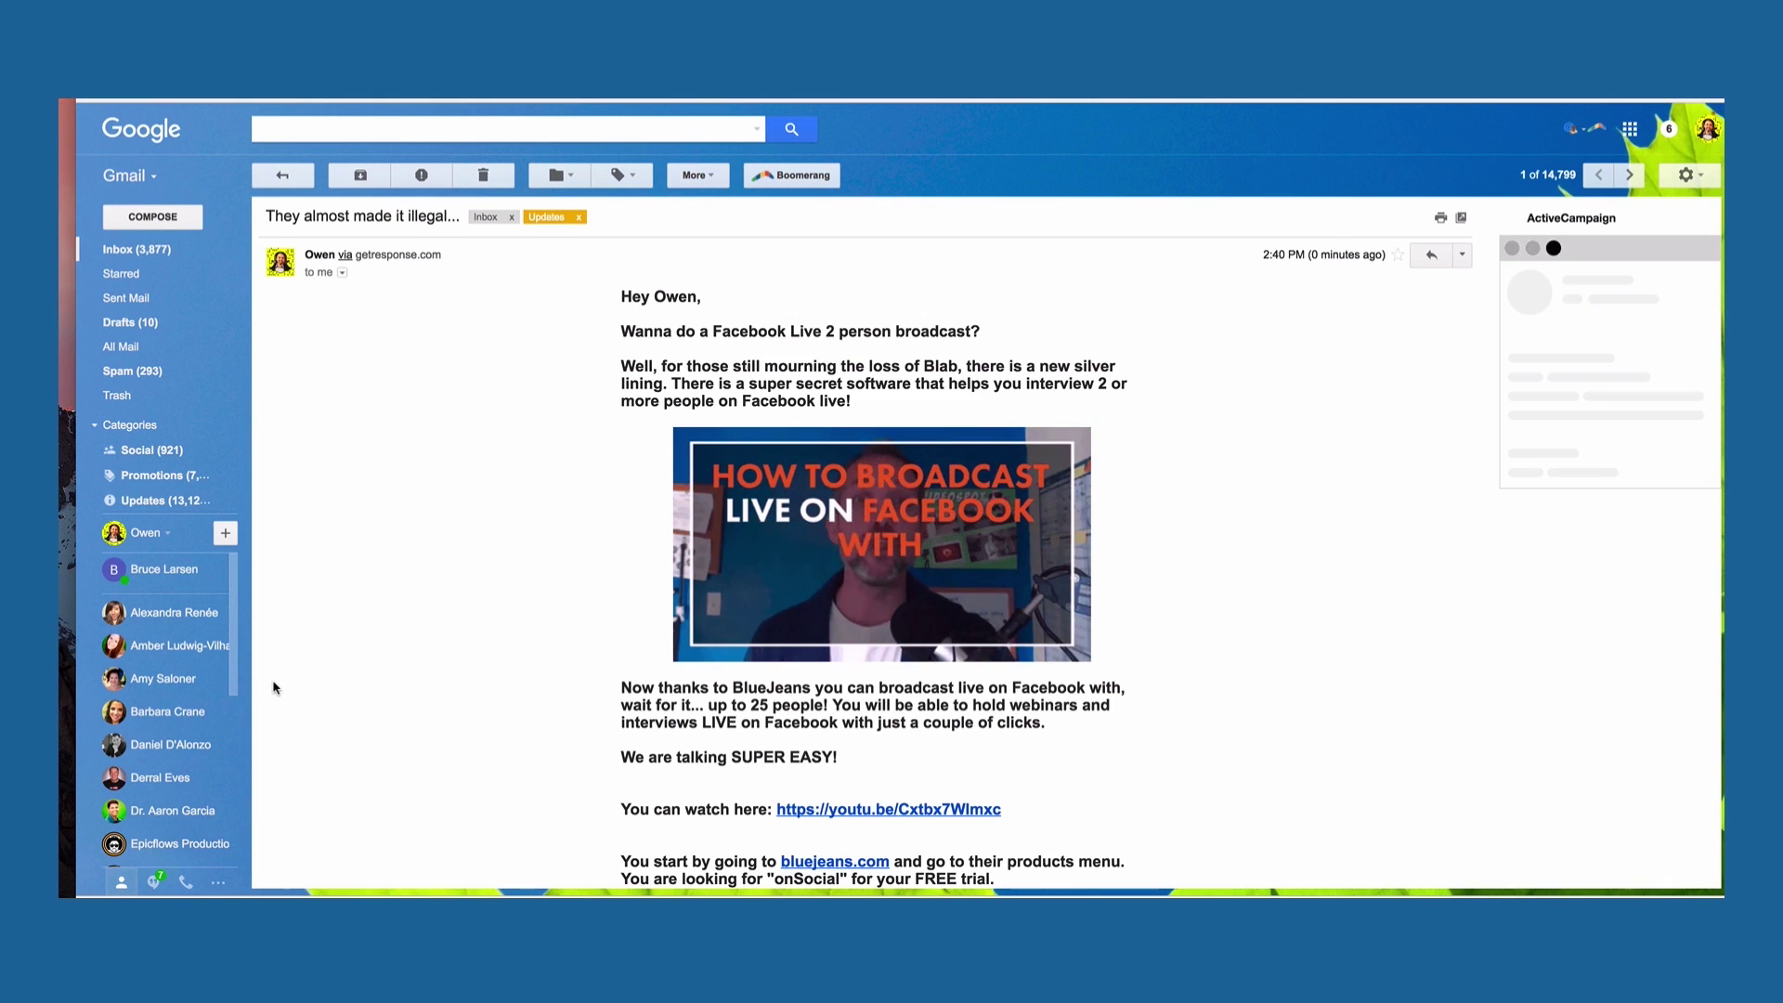
# Switch to Gmail and follow the animated GIF's link in the received test email to check that it works
pyautogui.click(749, 595)
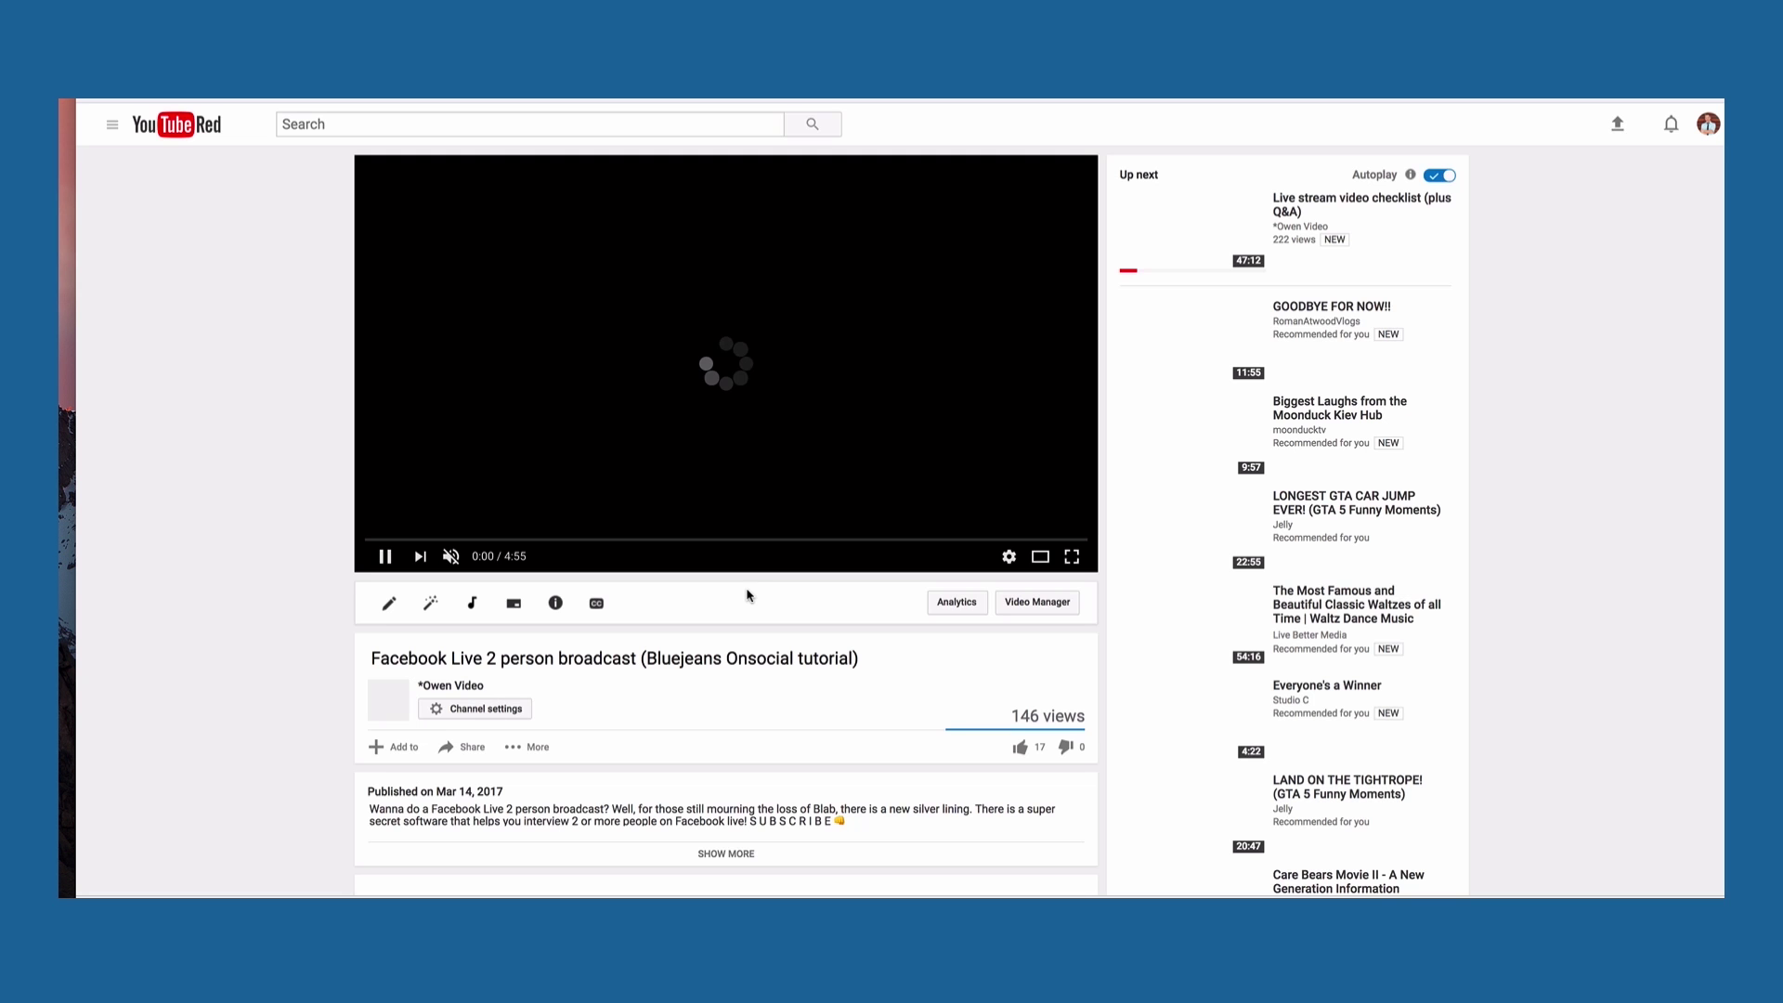